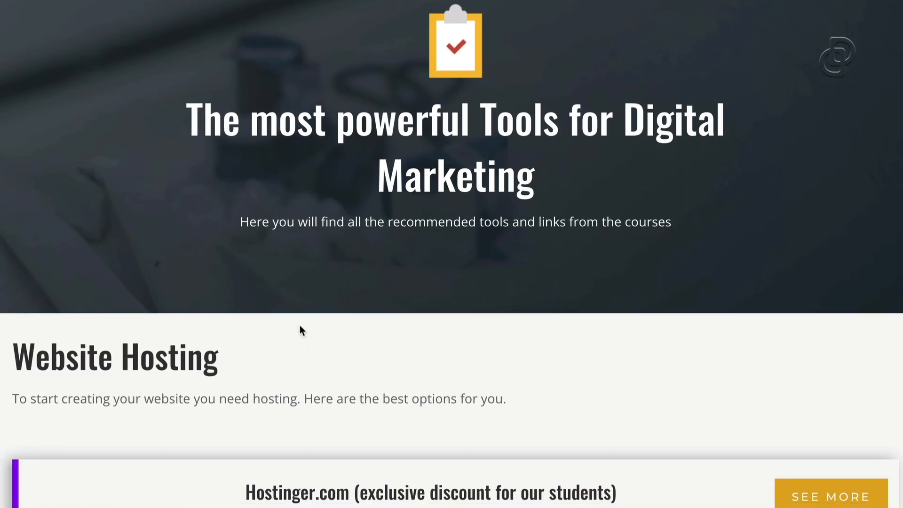
Open the discounted Hostinger sale offer
scroll(300, 326, "down", 3)
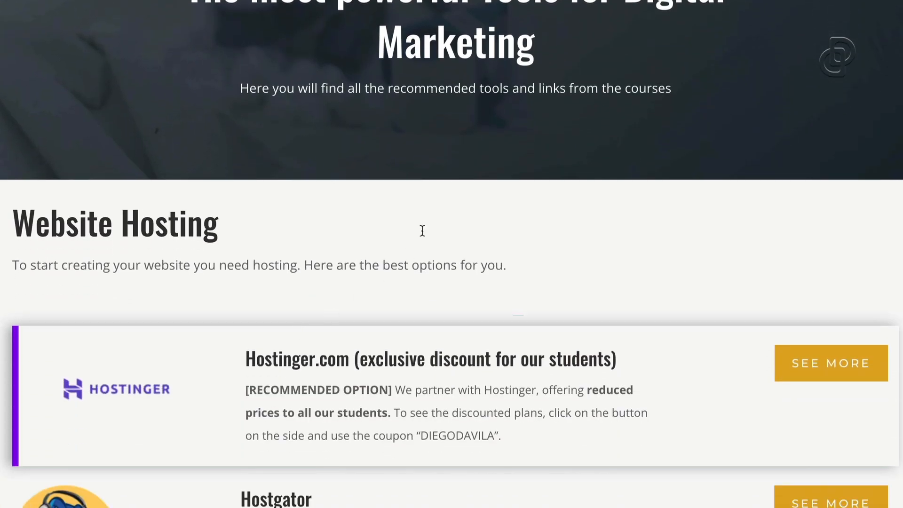
scroll(431, 208, "up", 1)
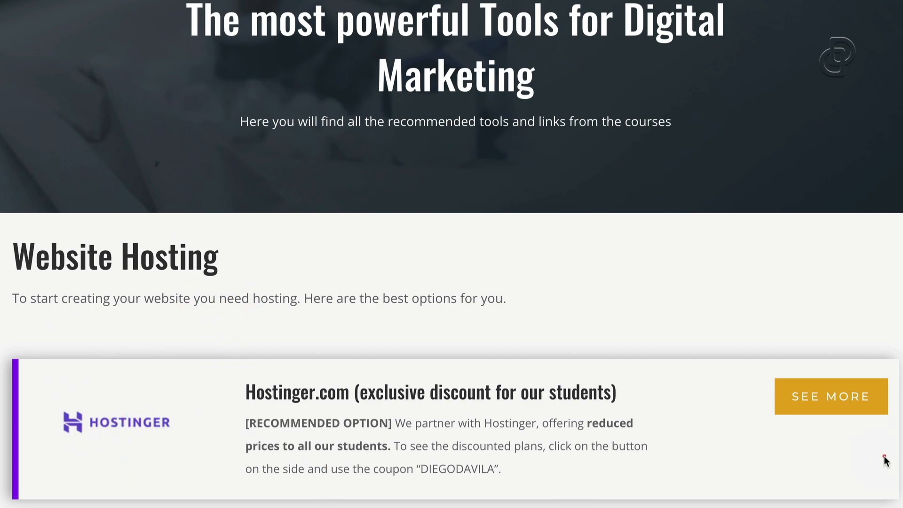
left_click(823, 403)
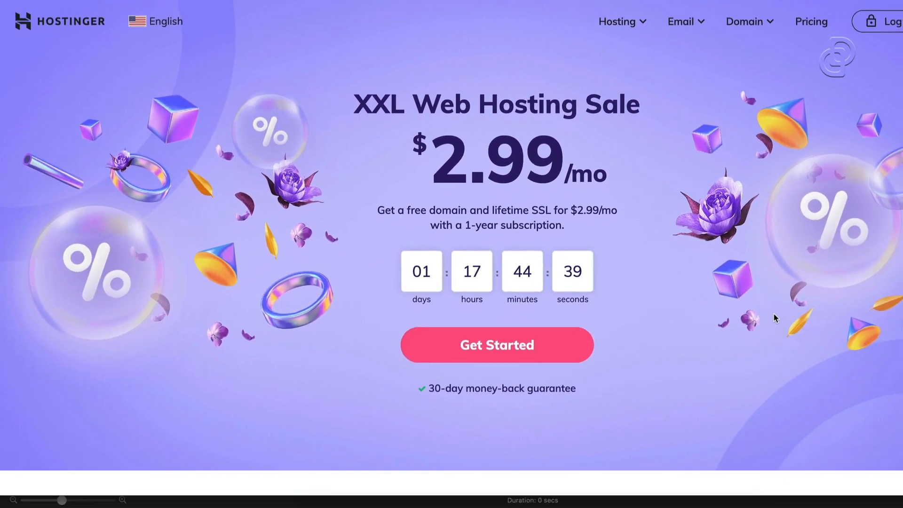
Pick the $2.99/mo Web Hosting plan from the sale page to start checkout
scroll(775, 316, "down", 2)
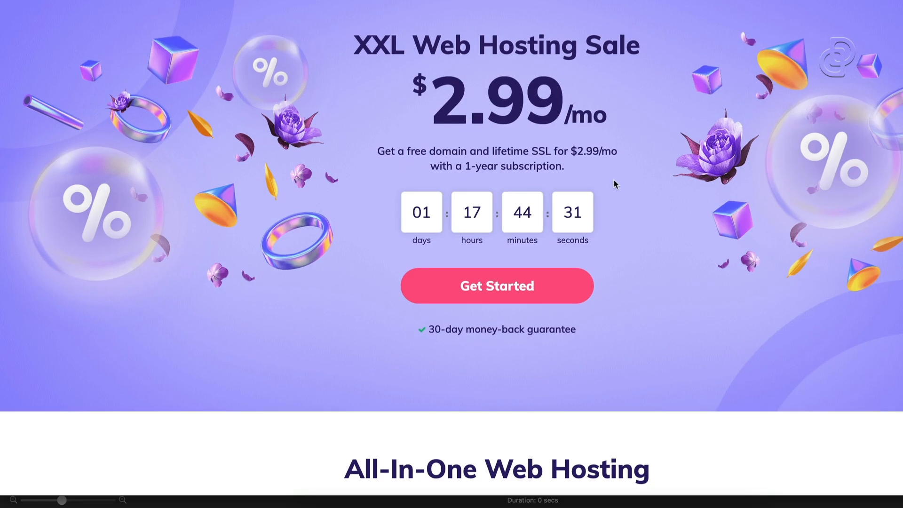
scroll(614, 185, "down", 7)
scroll(614, 184, "down", 19)
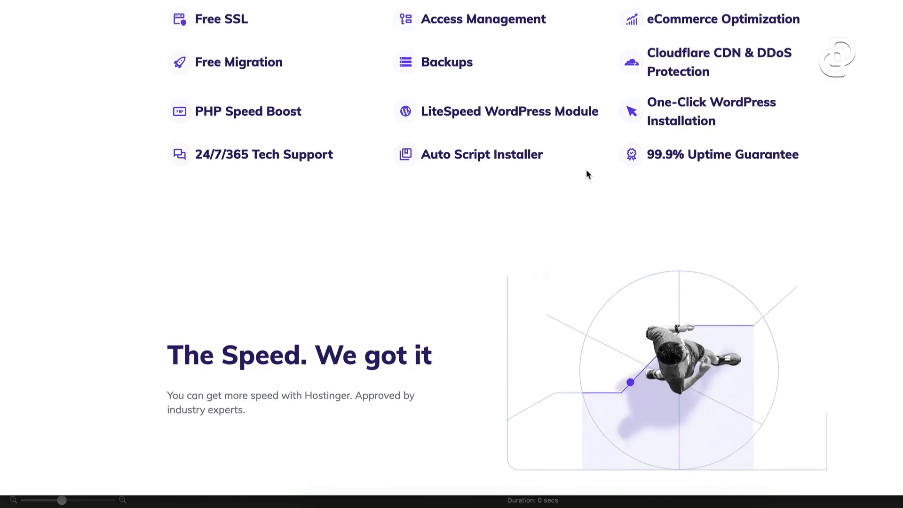
scroll(566, 162, "down", 15)
scroll(565, 161, "up", 14)
scroll(564, 162, "up", 20)
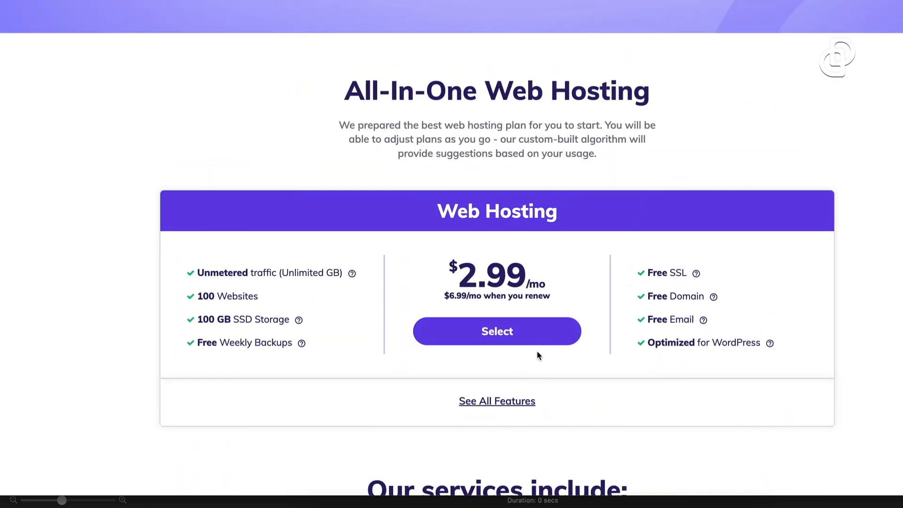
scroll(537, 351, "up", 7)
scroll(528, 341, "down", 1)
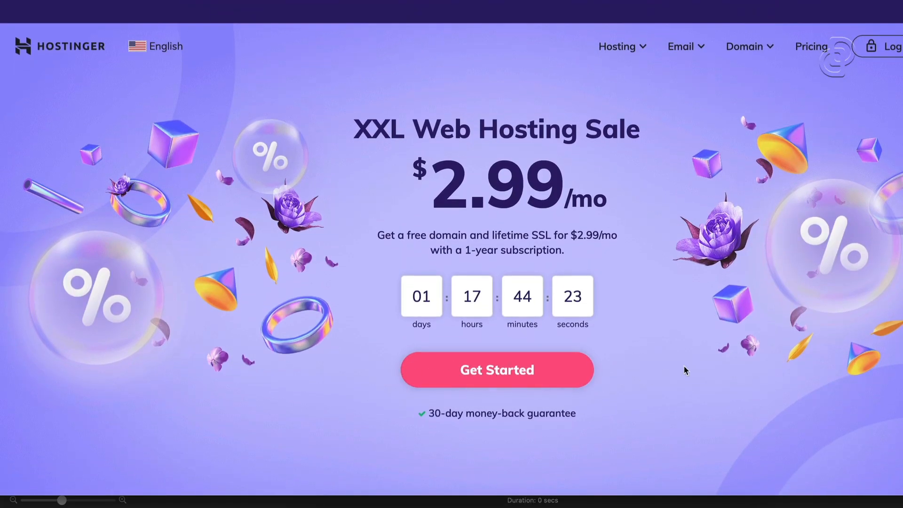
left_click(475, 372)
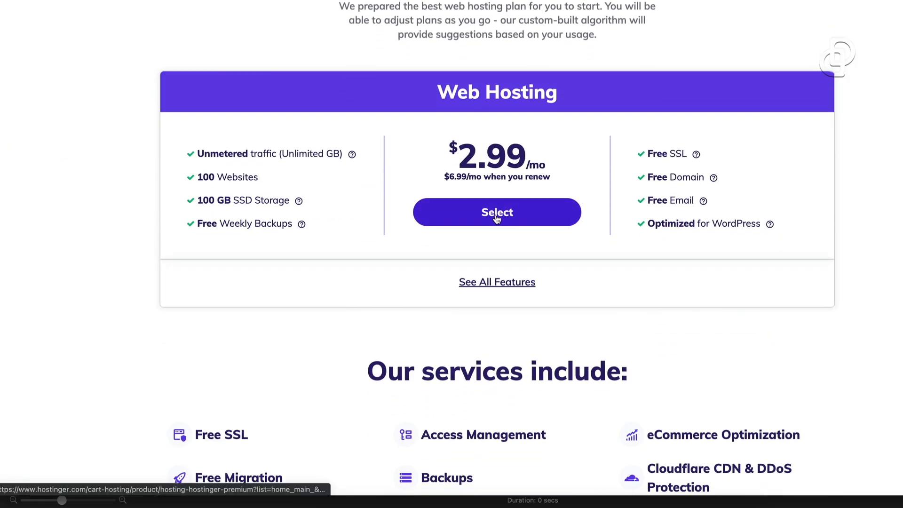
left_click(499, 222)
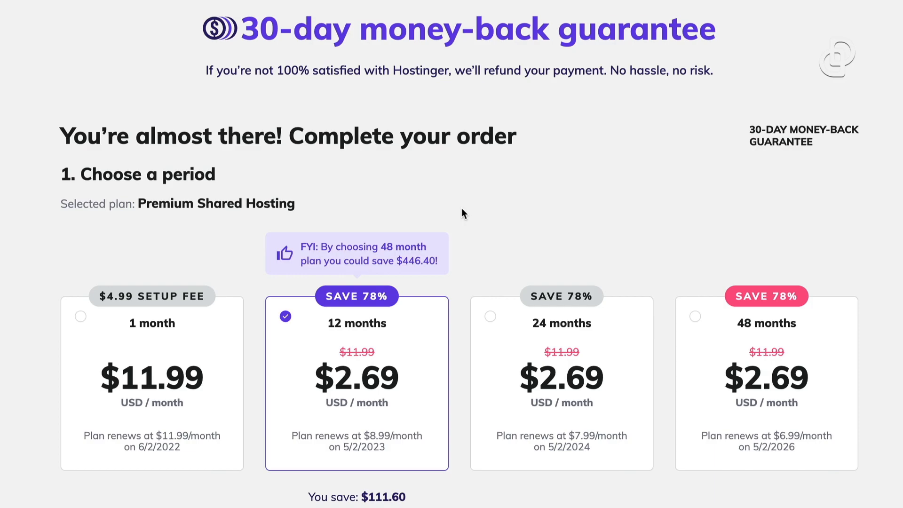
scroll(444, 137, "down", 1)
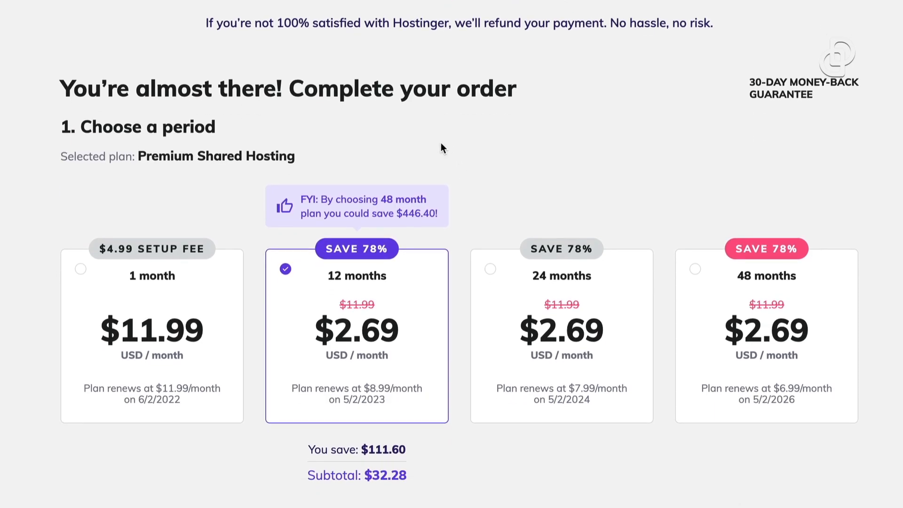
scroll(441, 144, "down", 1)
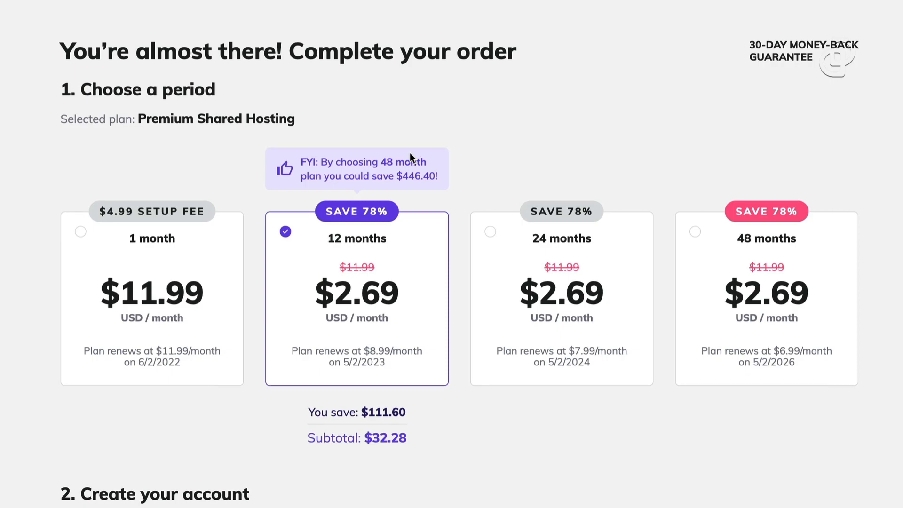
scroll(410, 158, "down", 1)
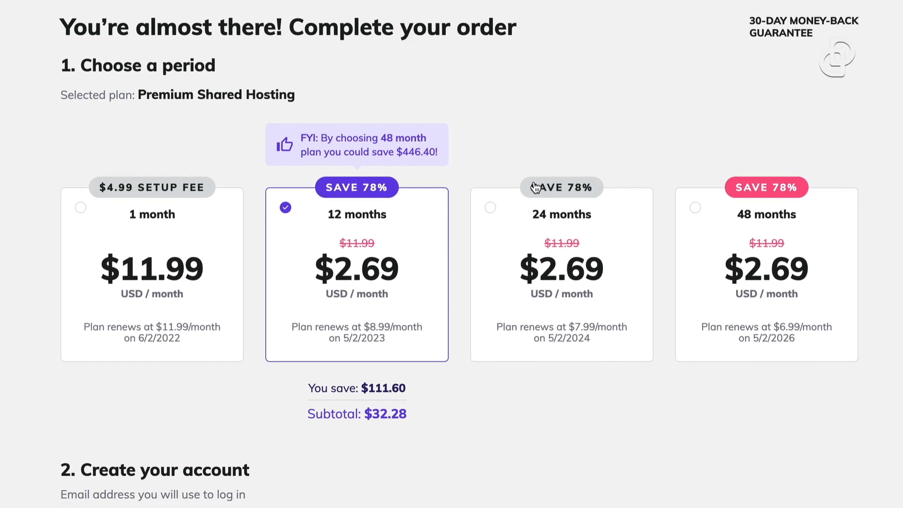
left_click_drag(38, 18, 279, 167)
scroll(279, 218, "down", 1)
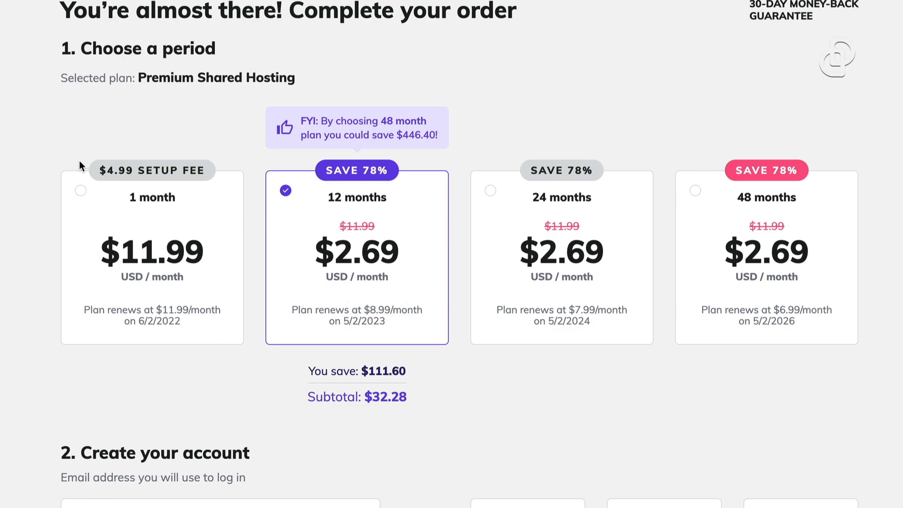
mouse_move(189, 117)
left_mouse_down()
mouse_move(343, 253)
mouse_move(481, 450)
left_mouse_up()
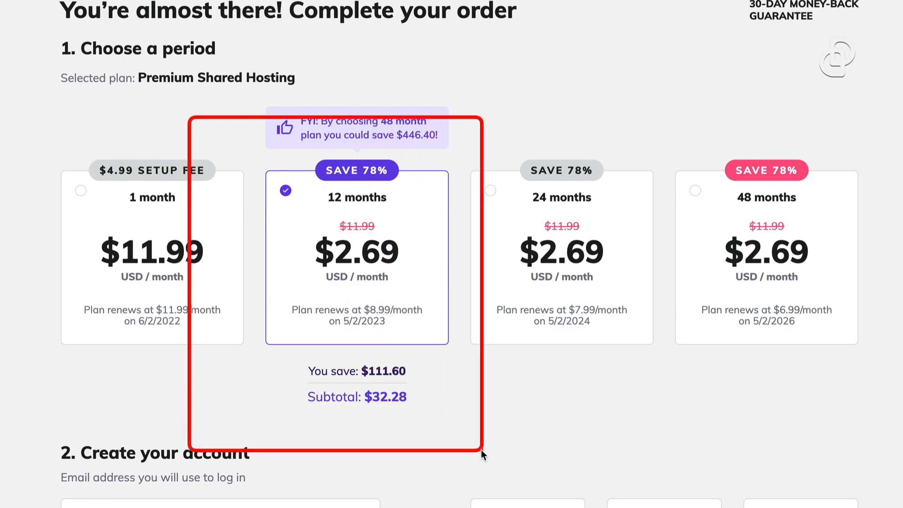
left_click_drag(23, 122, 253, 389)
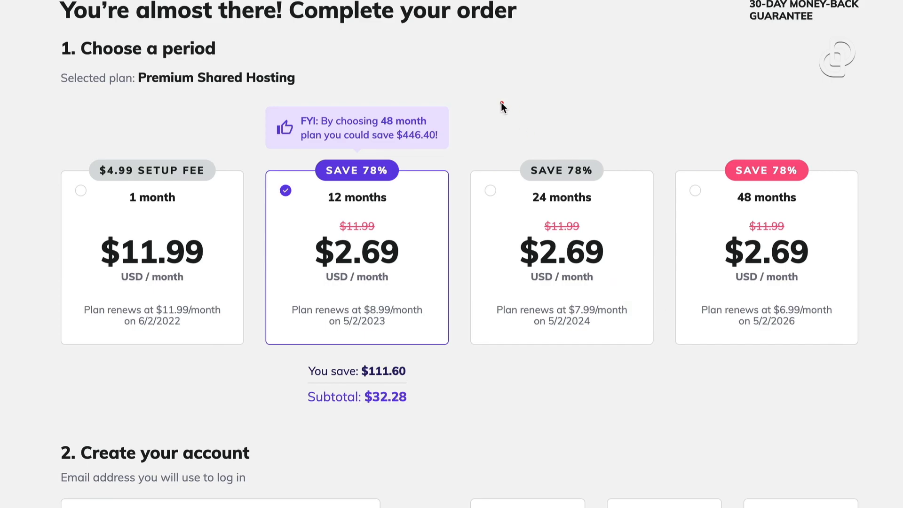
left_click_drag(218, 102, 476, 485)
mouse_move(290, 365)
left_mouse_down()
mouse_move(431, 406)
mouse_move(444, 427)
left_mouse_up()
mouse_move(284, 212)
left_mouse_down()
mouse_move(454, 309)
mouse_move(413, 298)
left_mouse_up()
scroll(496, 372, "down", 2)
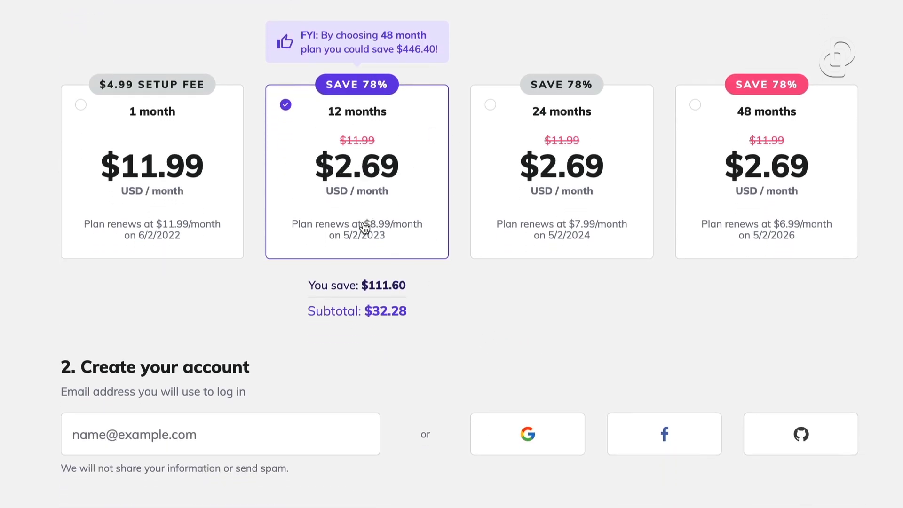
scroll(351, 307, "down", 3)
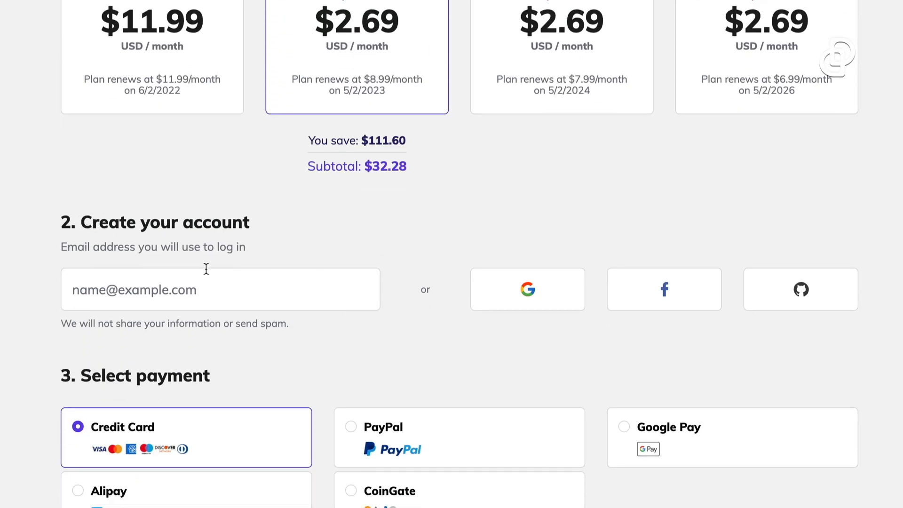
scroll(95, 240, "down", 1)
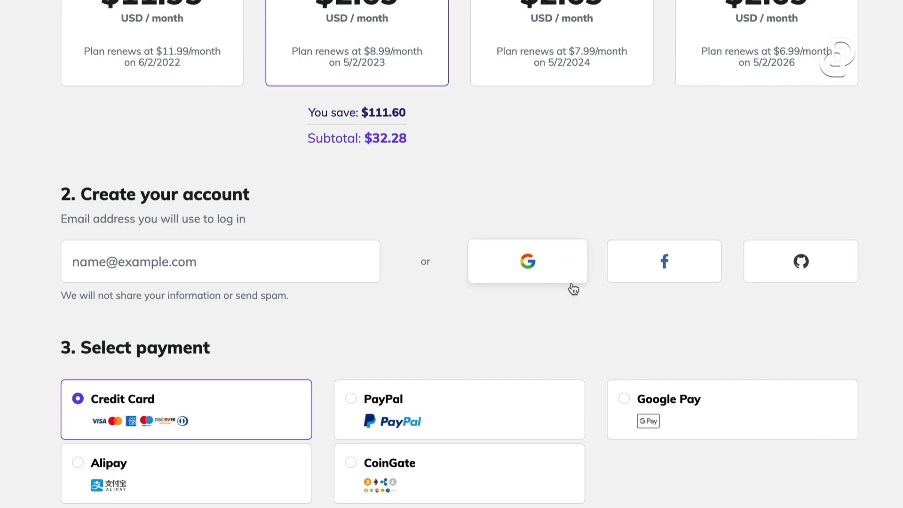
scroll(468, 105, "down", 5)
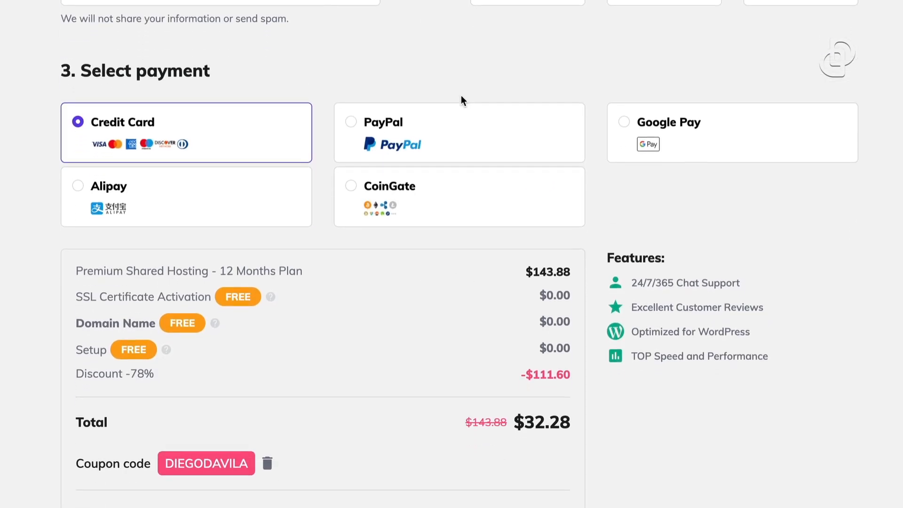
scroll(315, 71, "up", 4)
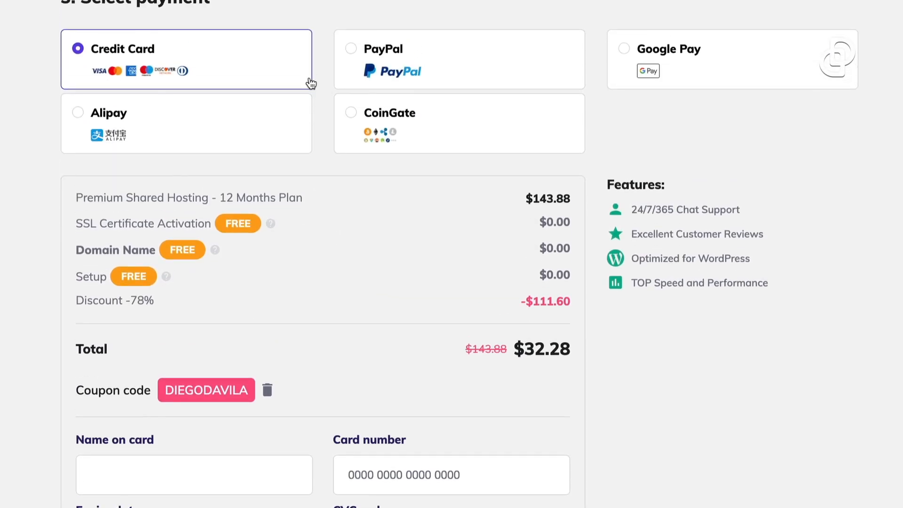
mouse_move(15, 84)
left_mouse_down()
mouse_move(264, 194)
mouse_move(708, 271)
mouse_move(902, 271)
left_mouse_up()
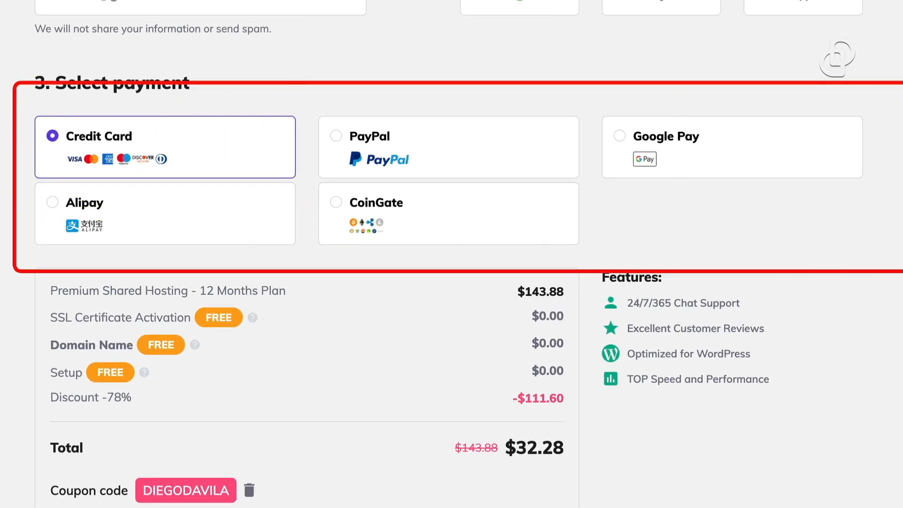
mouse_move(314, 190)
left_mouse_down()
mouse_move(508, 221)
mouse_move(600, 255)
left_mouse_up()
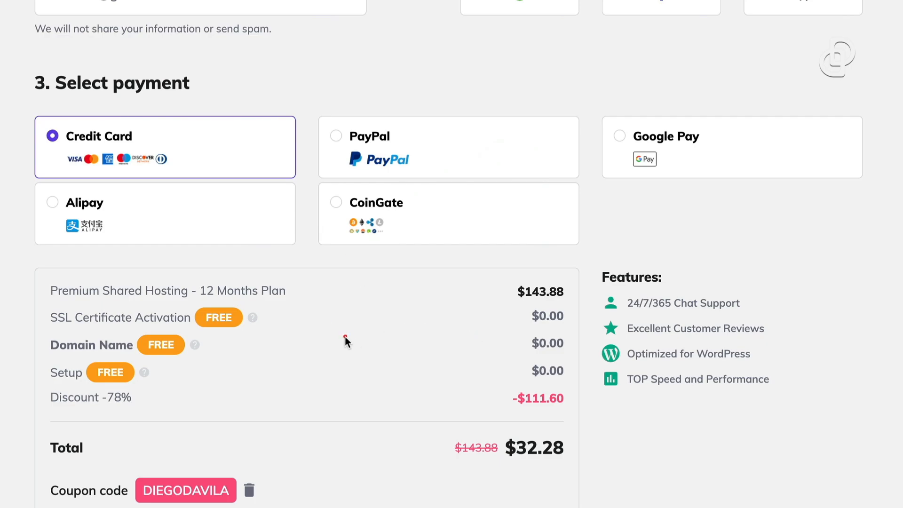
scroll(360, 346, "down", 3)
mouse_move(4, 147)
left_mouse_down()
mouse_move(213, 315)
mouse_move(527, 473)
mouse_move(629, 461)
mouse_move(650, 496)
left_mouse_up()
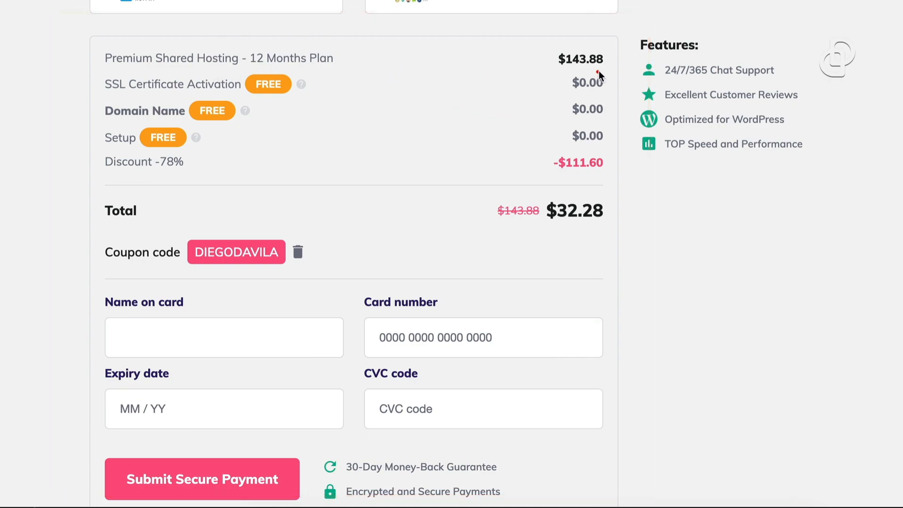
left_click_drag(607, 70, 551, 47)
left_click_drag(534, 136, 615, 183)
left_click_drag(459, 179, 617, 236)
left_click_drag(79, 185, 243, 255)
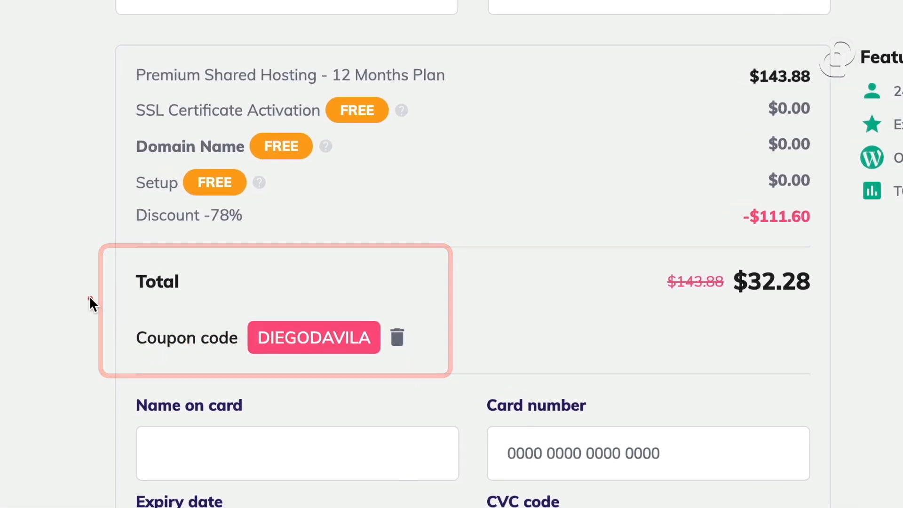
mouse_move(89, 298)
left_mouse_down()
mouse_move(341, 352)
mouse_move(481, 372)
mouse_move(463, 371)
left_mouse_up()
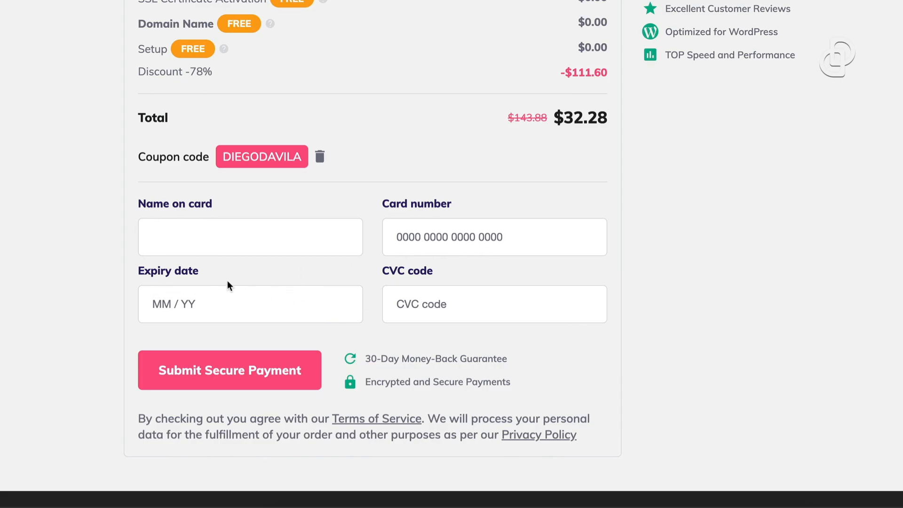
scroll(434, 298, "up", 4)
Confirm the new account password in the Set New Password dialog
scroll(442, 66, "down", 5)
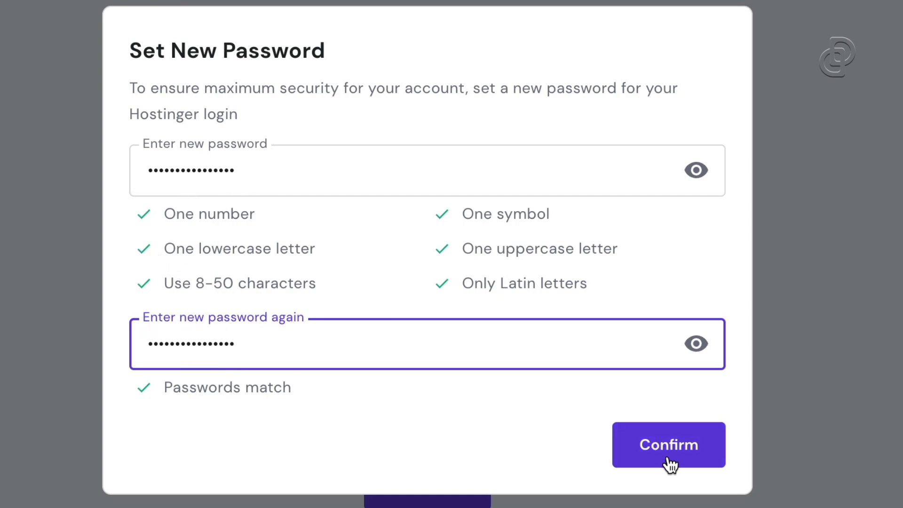
left_click(688, 454)
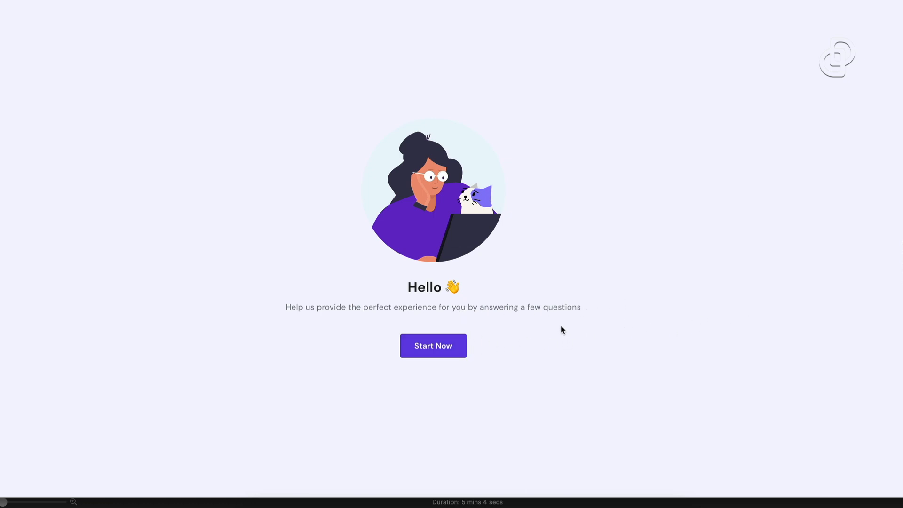
Start the onboarding questions and skip the website-purpose question
left_click(437, 348)
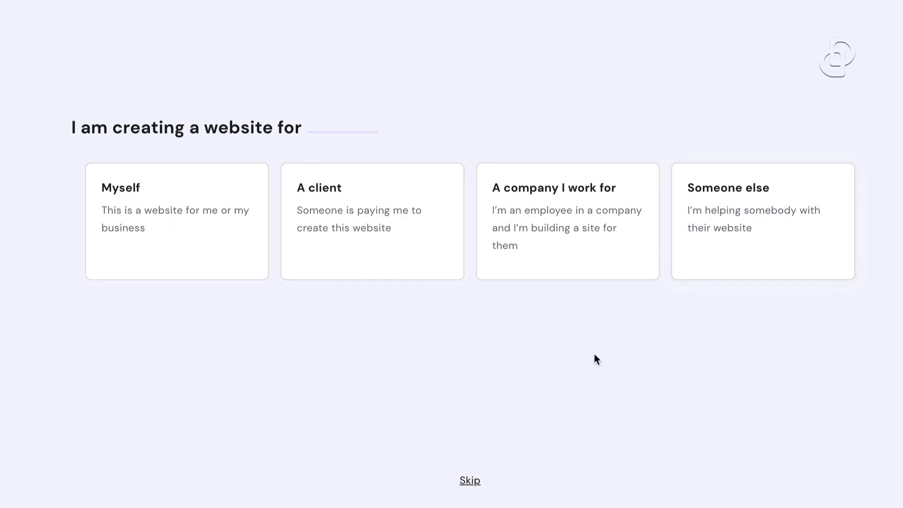
left_click(470, 480)
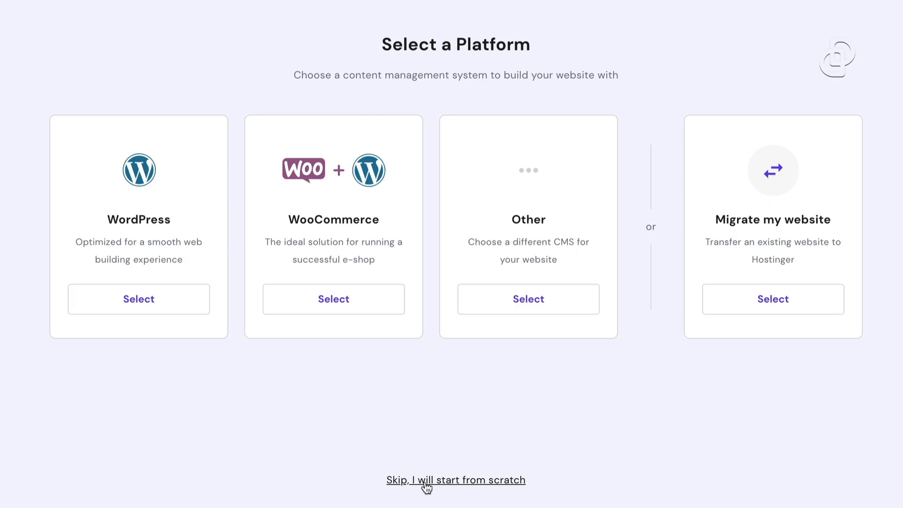
Skip the platform choice and claim a free domain, keeping the .com ending
left_click(457, 481)
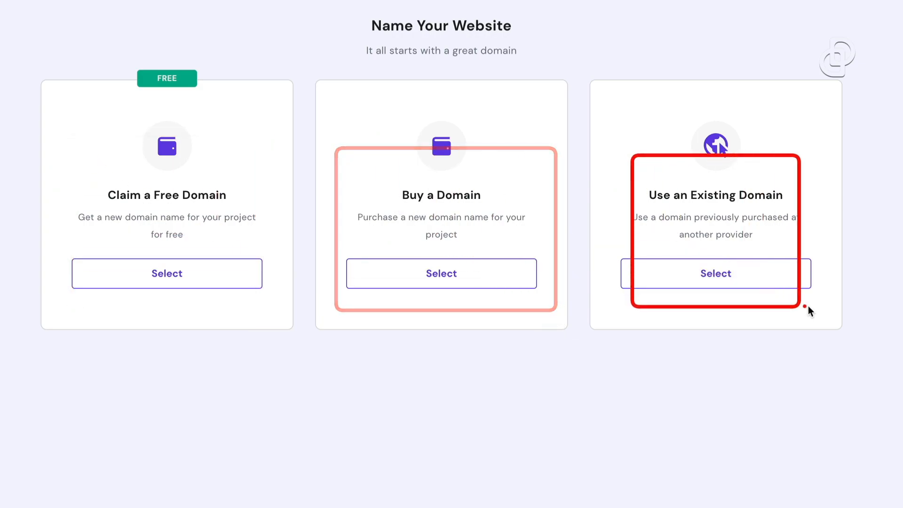
left_click(189, 283)
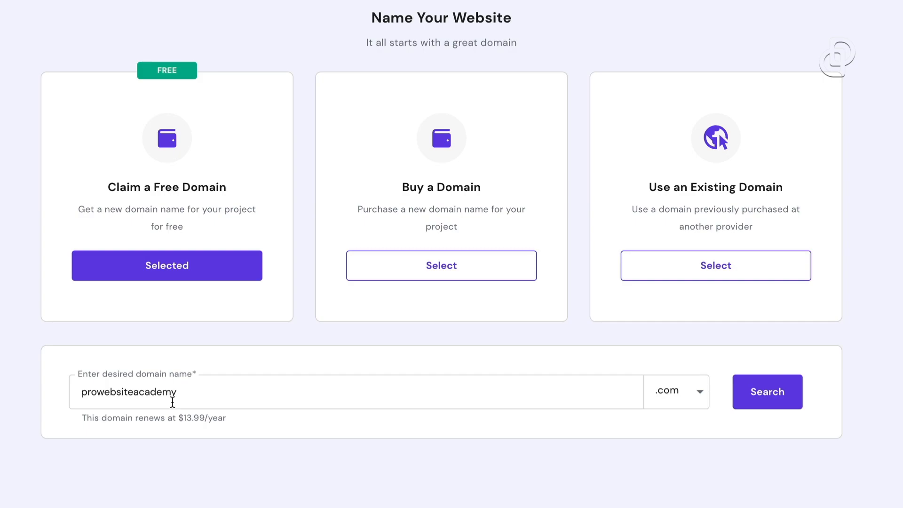
left_click(667, 393)
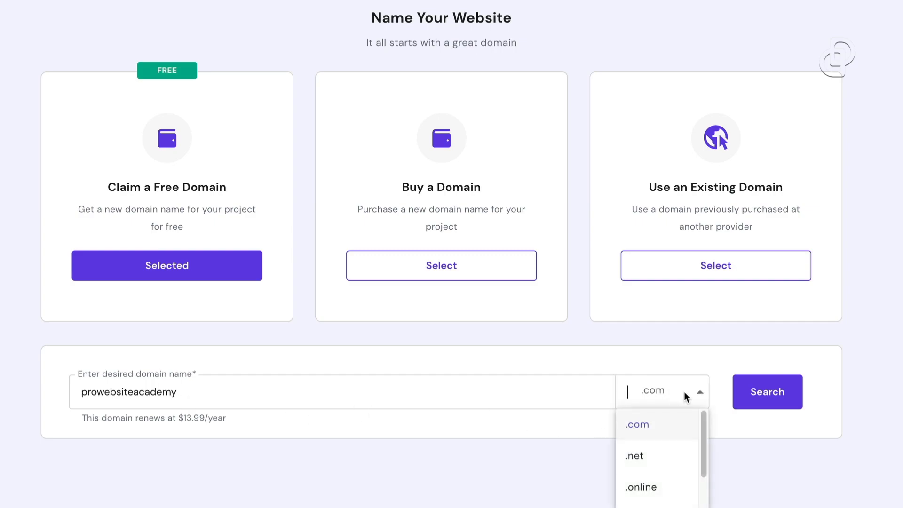
scroll(668, 435, "down", 3)
scroll(665, 435, "down", 4)
scroll(665, 440, "up", 5)
scroll(665, 439, "down", 5)
scroll(742, 475, "down", 2)
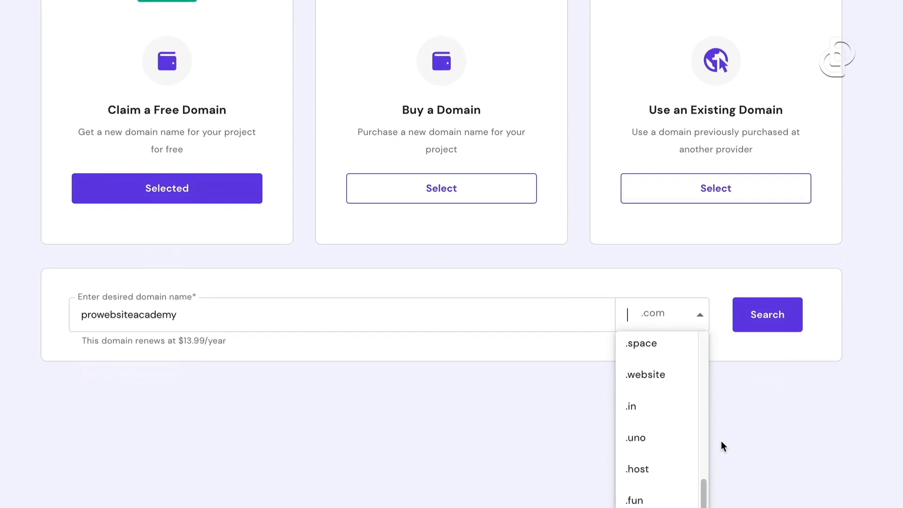
scroll(674, 424, "up", 9)
left_click(652, 432)
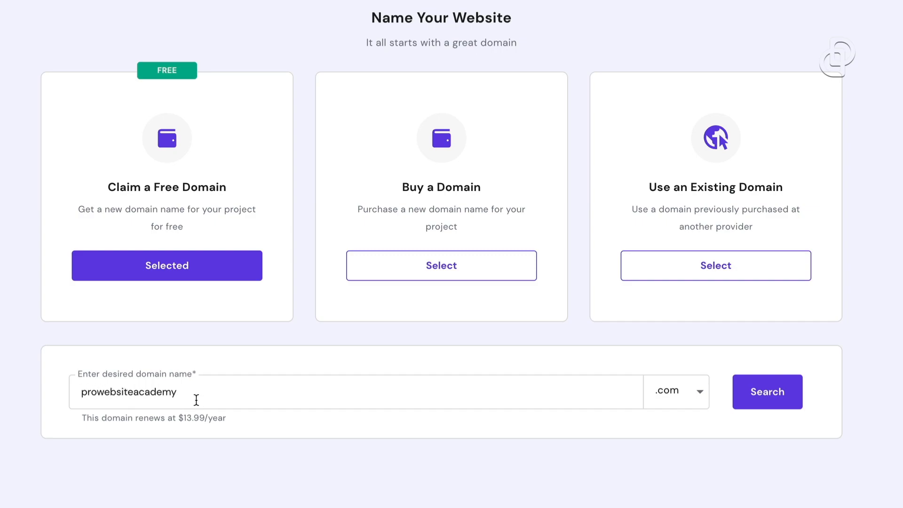
Check that prowebsiteacademy.com is available and continue with it
left_click(766, 403)
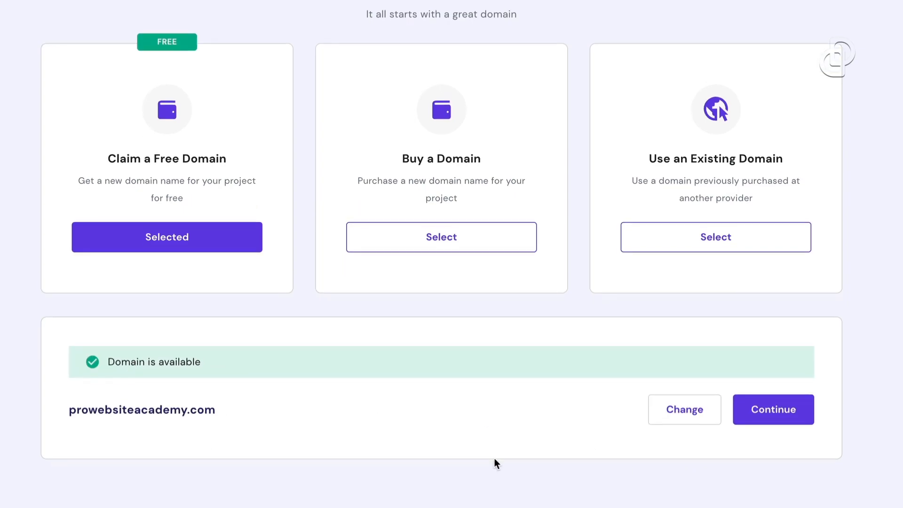
scroll(659, 459, "down", 1)
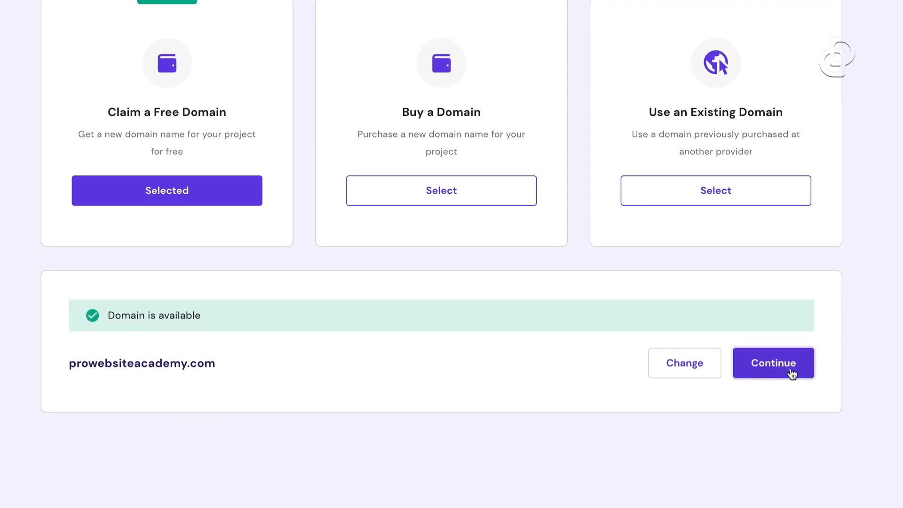
left_click(791, 371)
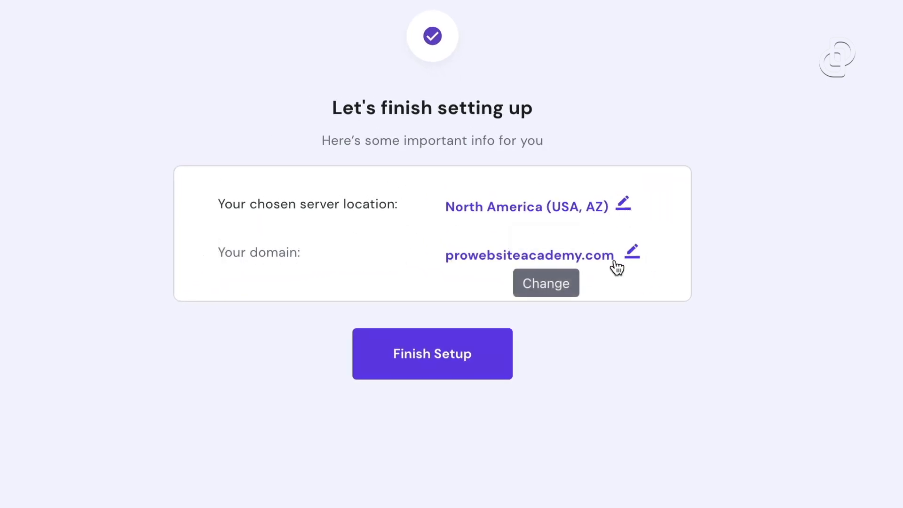
Keep the server location at North America (USA, AZ) and finish the website setup
left_click(622, 205)
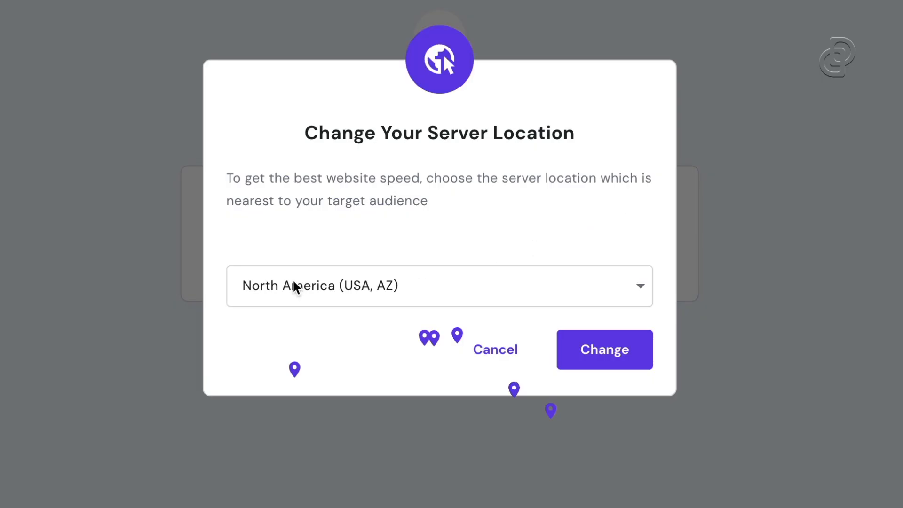
left_click(387, 291)
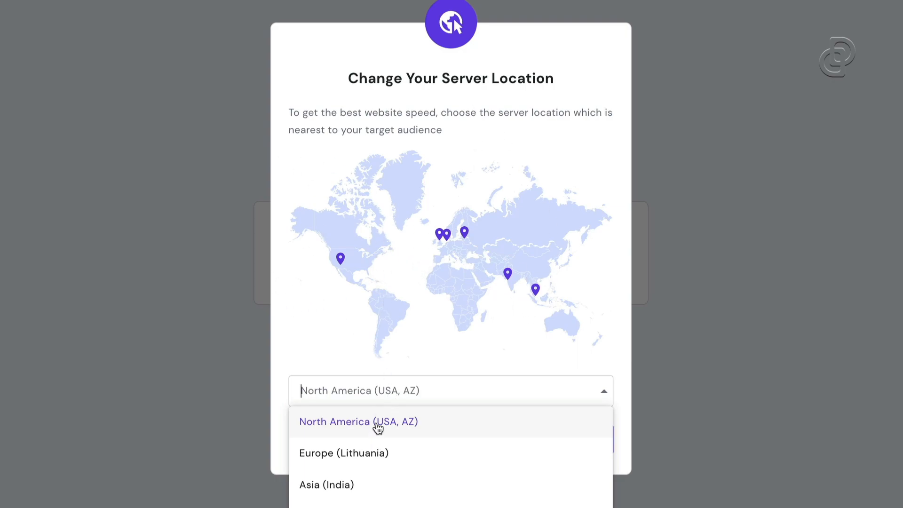
left_click(379, 428)
left_click(567, 440)
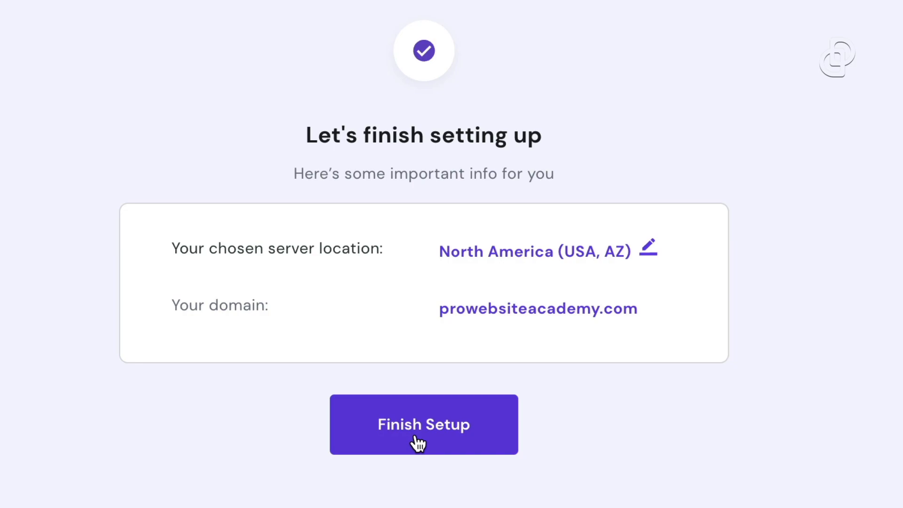
left_click(418, 444)
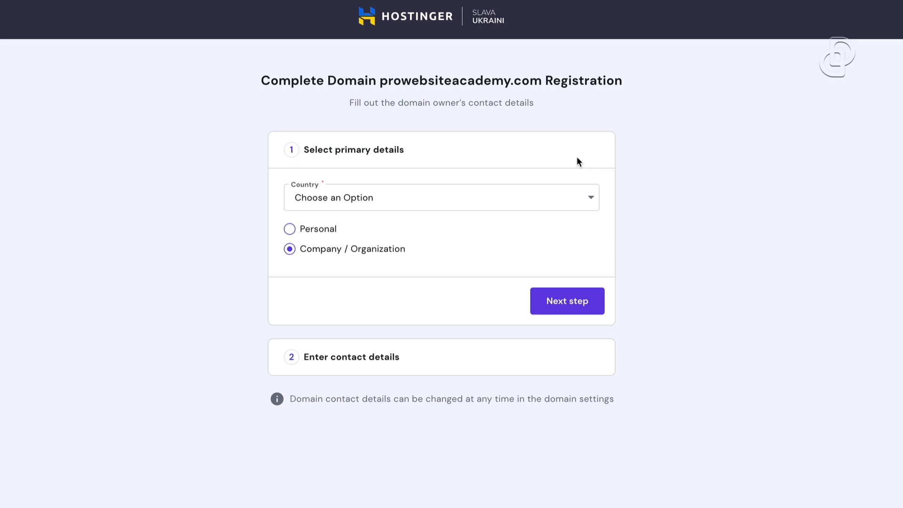
Set the domain owner's country to United States of America as a personal owner
left_click(335, 205)
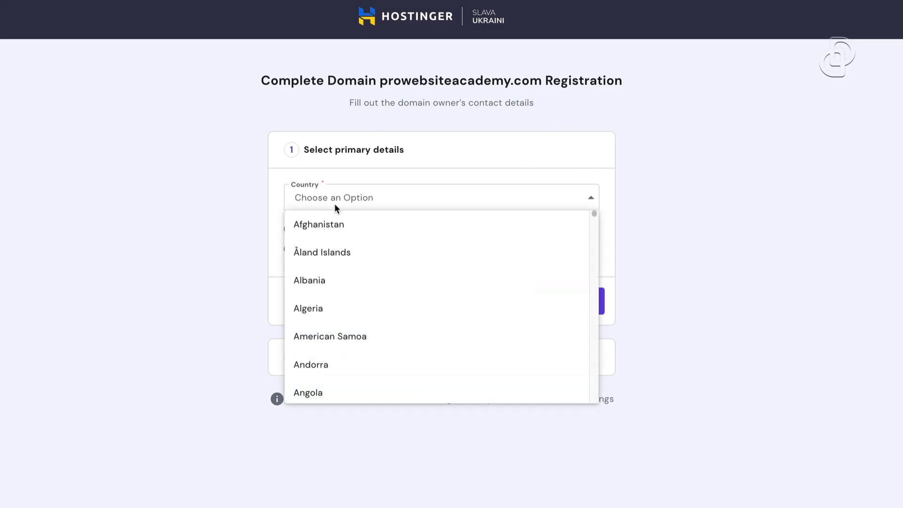
type("us")
left_click(350, 226)
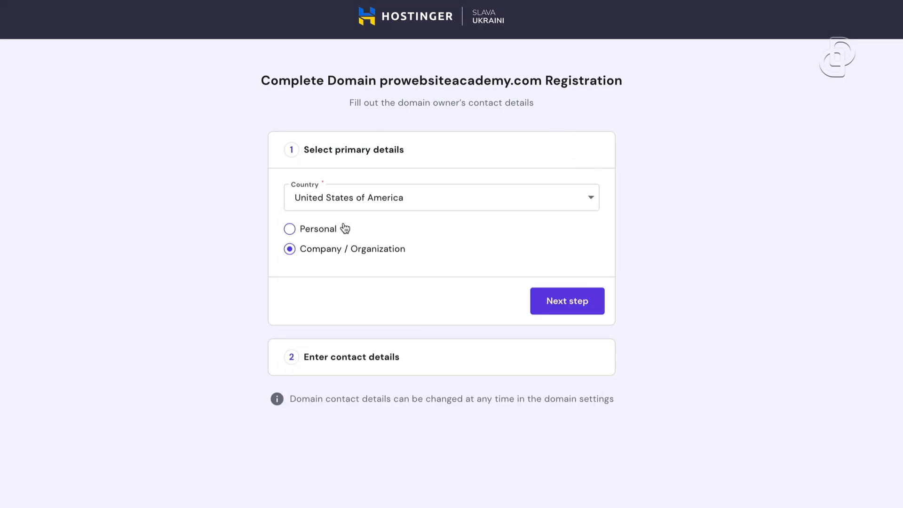
left_click(302, 231)
Complete the contact details step and finish the prowebsiteacademy.com registration
left_click(548, 298)
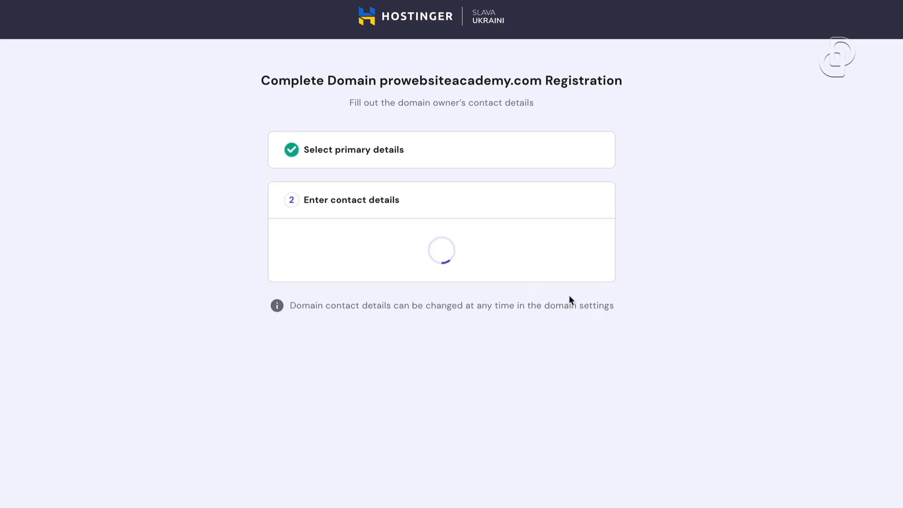
left_click(534, 243)
left_click(656, 273)
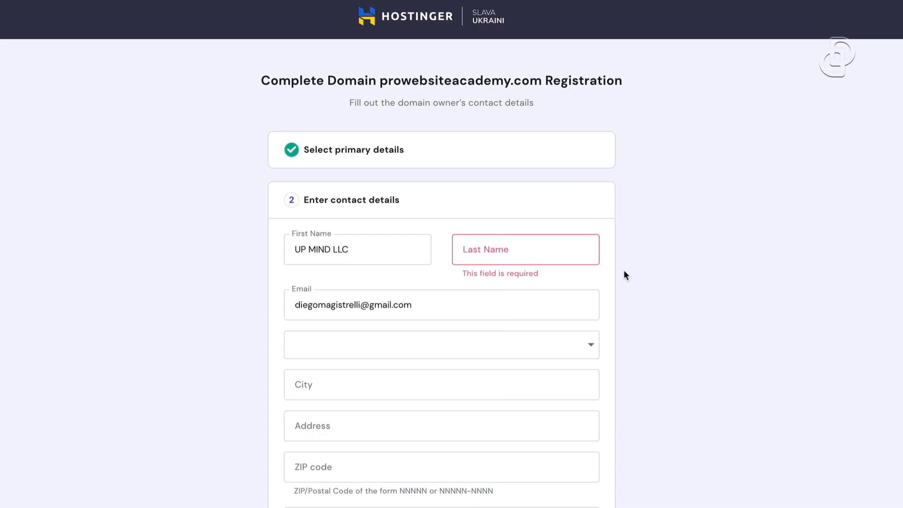
scroll(439, 372, "down", 1)
scroll(437, 367, "down", 1)
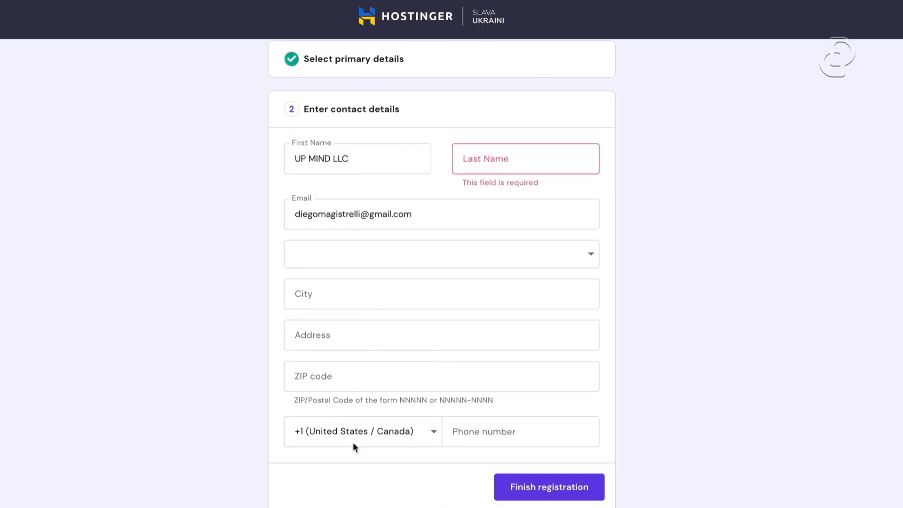
left_click(541, 492)
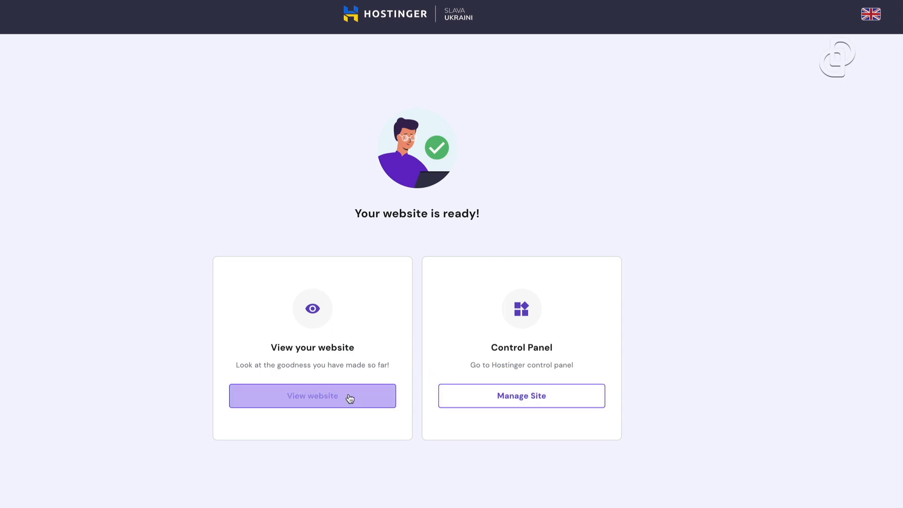
Go to Manage Site for the newly ready website
left_click(573, 400)
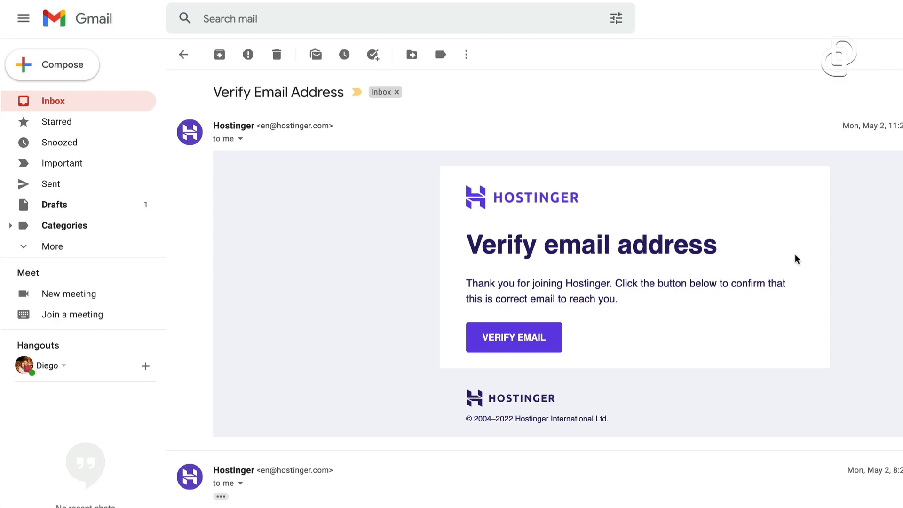
Verify the account email from Hostinger's message to reach the home dashboard
mouse_move(424, 167)
left_mouse_down()
mouse_move(532, 277)
mouse_move(763, 379)
mouse_move(850, 380)
left_mouse_up()
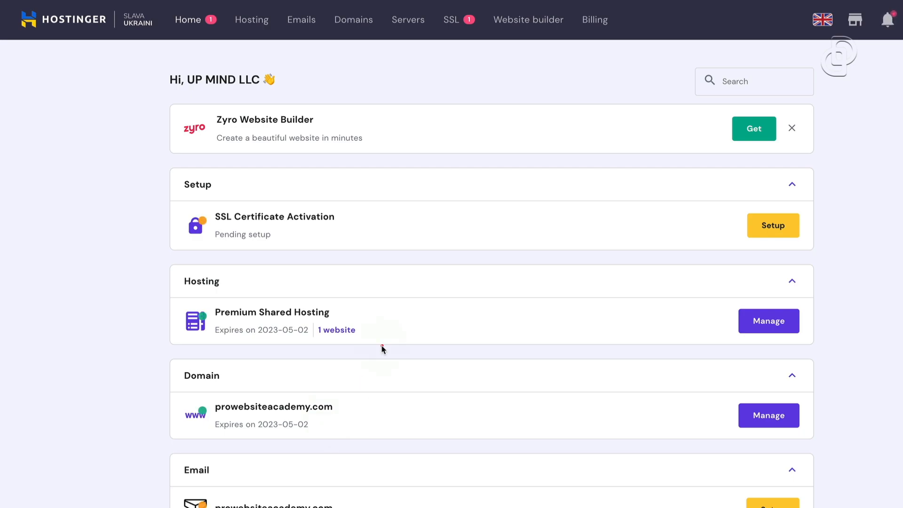
Go to the Hosting page listing prowebsiteacademy.com under Premium Shared Hosting
left_click_drag(167, 363, 363, 443)
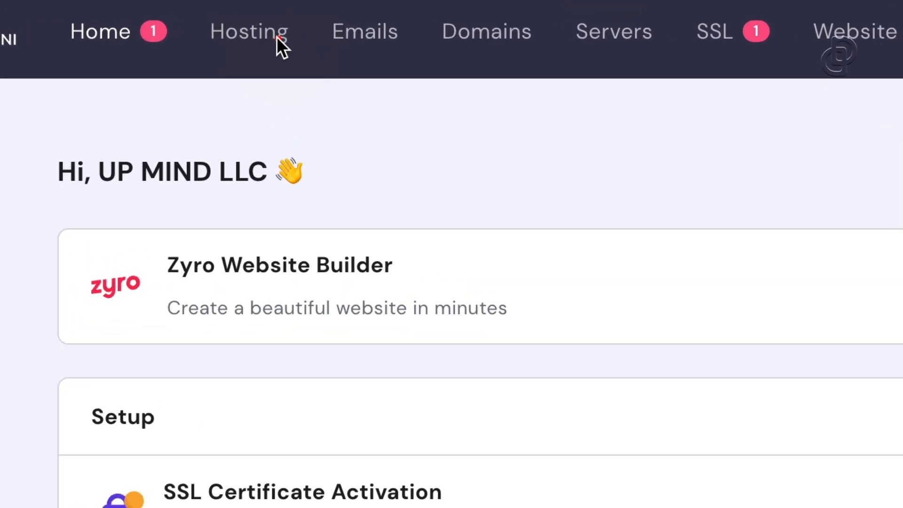
left_click(262, 21)
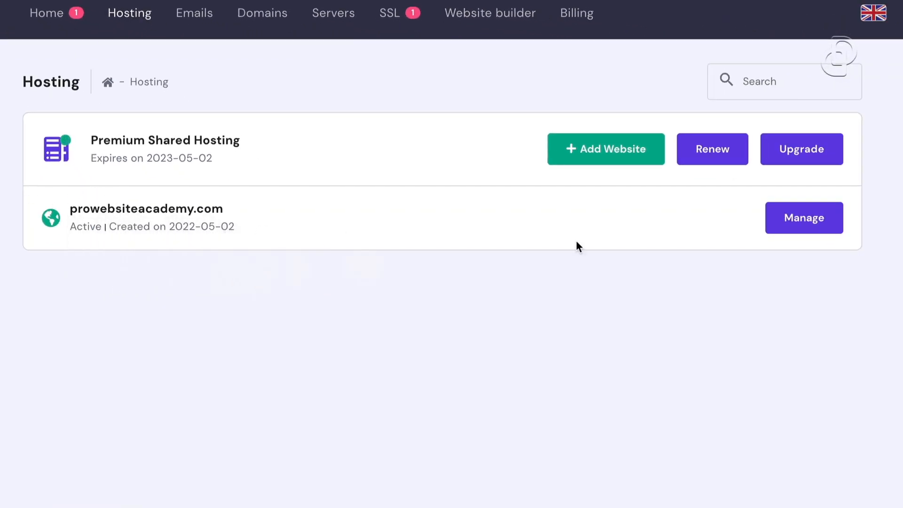
Open the prowebsiteacademy.com hosting account and look over its page
left_click(822, 221)
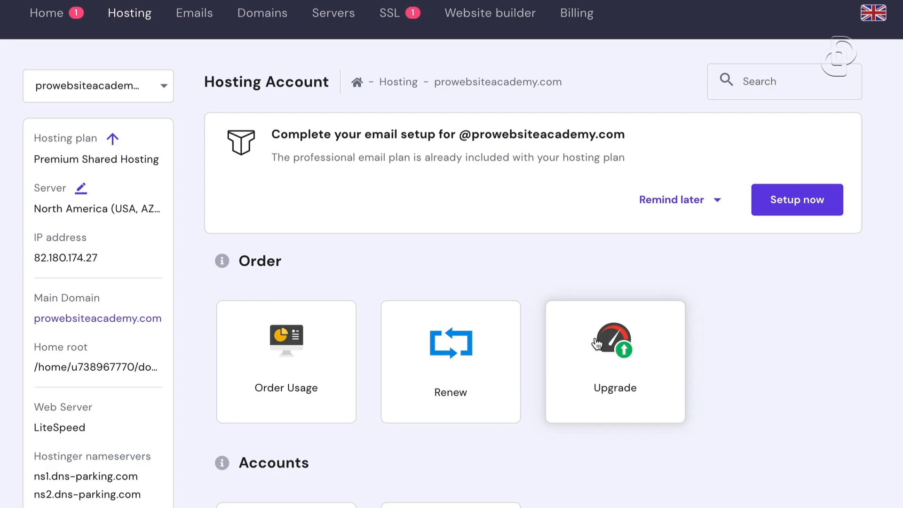
scroll(570, 388, "down", 20)
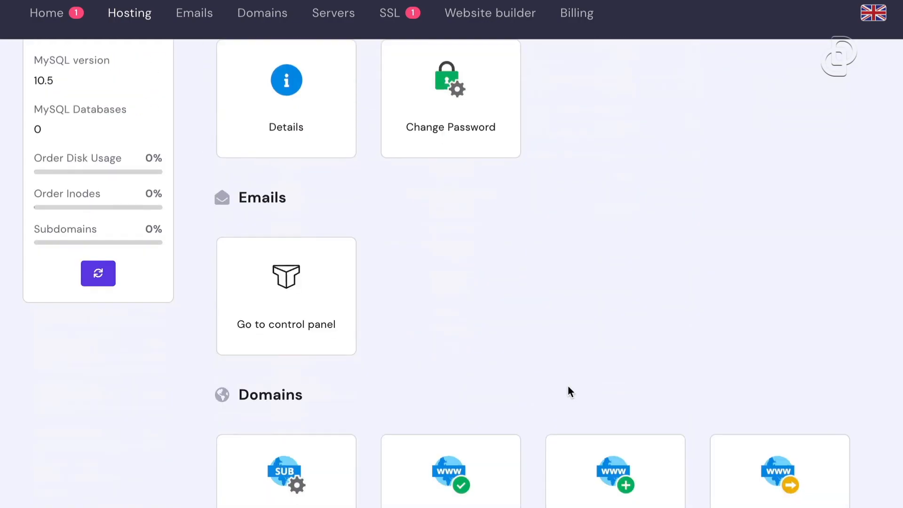
scroll(569, 388, "down", 15)
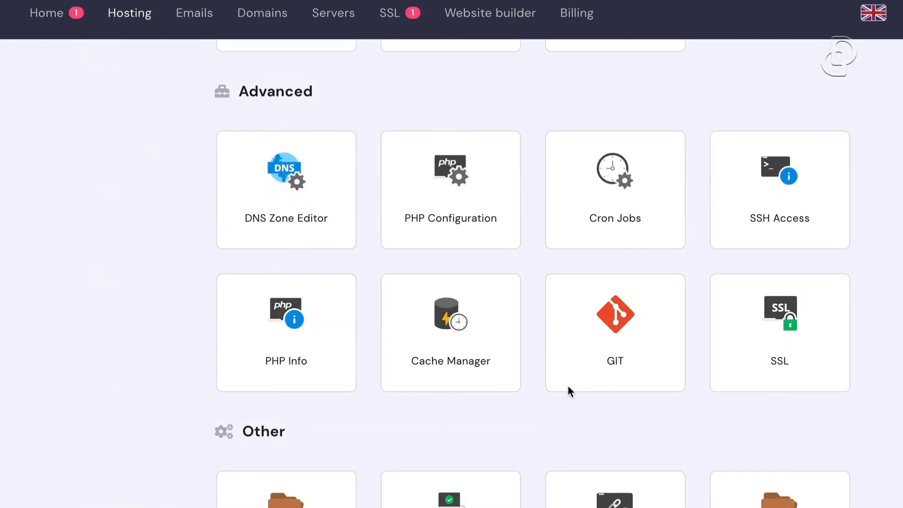
scroll(569, 391, "up", 20)
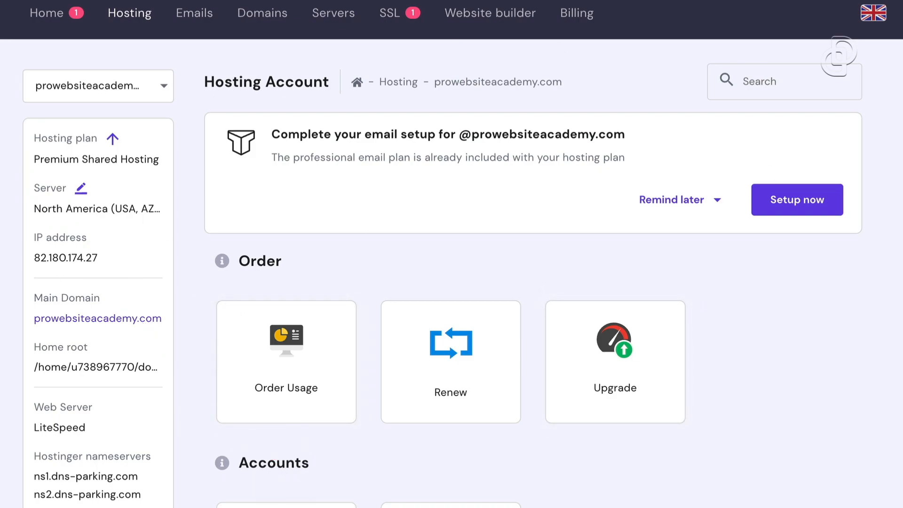
Browse the hosting account's sidebar tool sections
left_click(65, 270)
left_click(89, 295)
left_click_drag(57, 331, 148, 338)
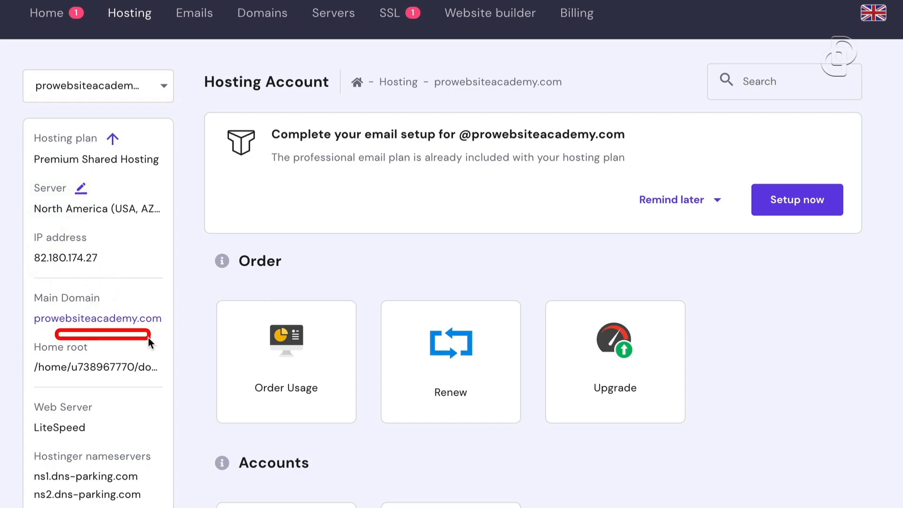
scroll(66, 440, "down", 7)
scroll(66, 439, "up", 4)
mouse_move(0, 373)
left_mouse_down()
mouse_move(109, 463)
mouse_move(221, 463)
mouse_move(257, 502)
left_mouse_up()
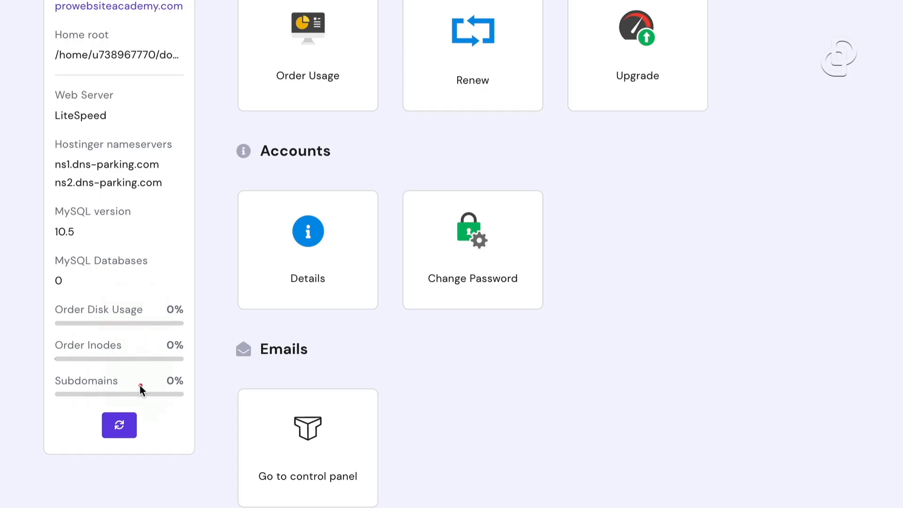
scroll(482, 385, "up", 4)
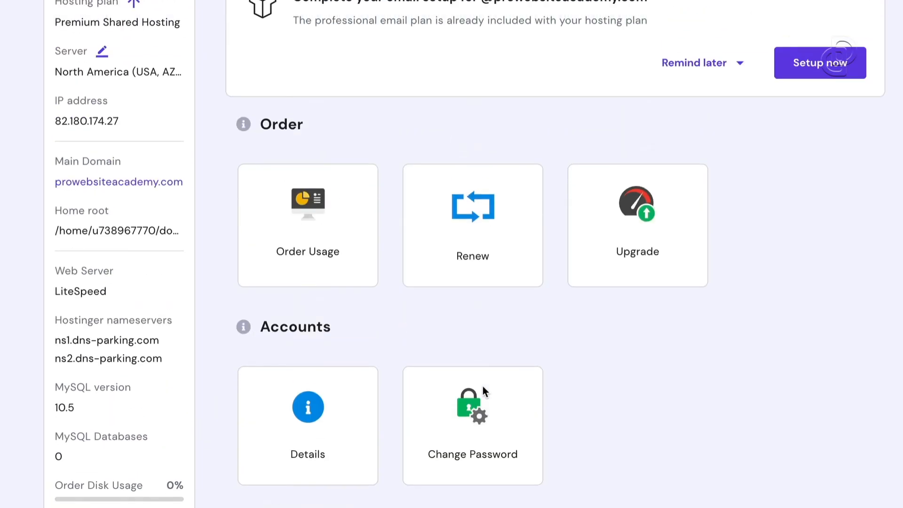
scroll(485, 392, "down", 3)
scroll(484, 391, "down", 15)
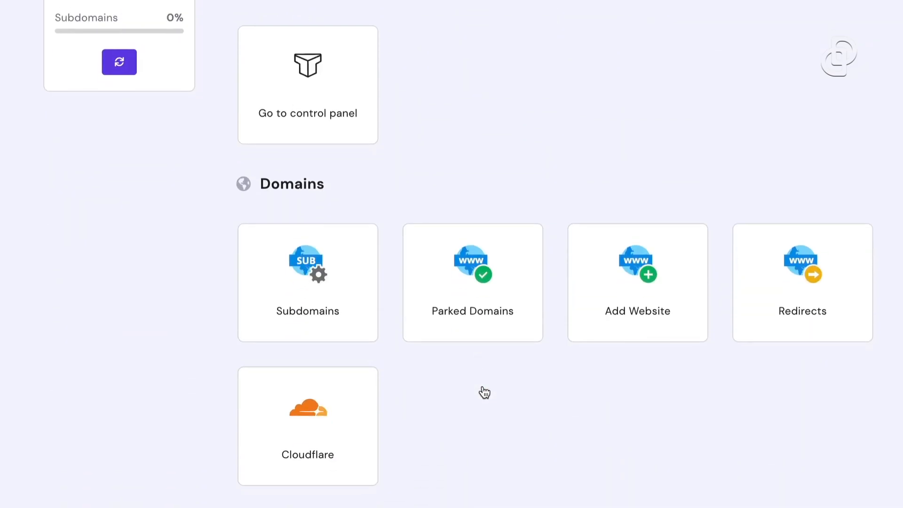
scroll(484, 383, "down", 3)
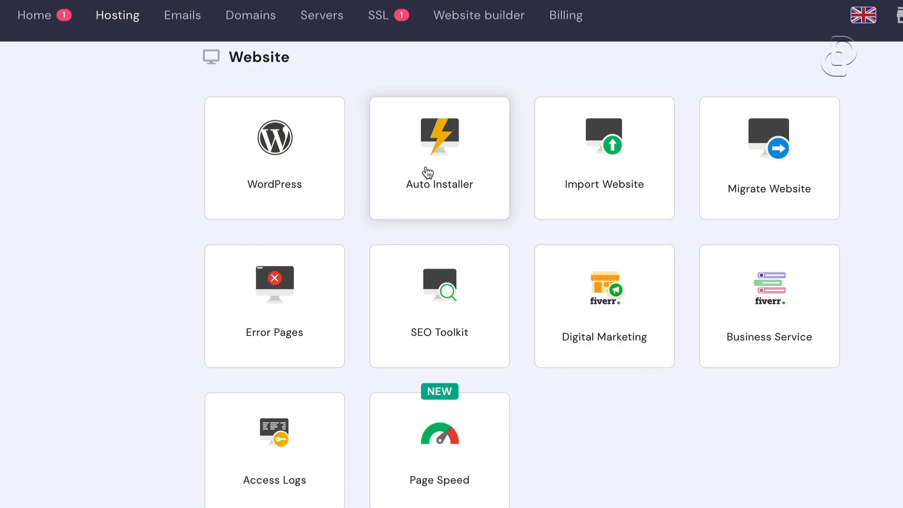
scroll(608, 416, "down", 12)
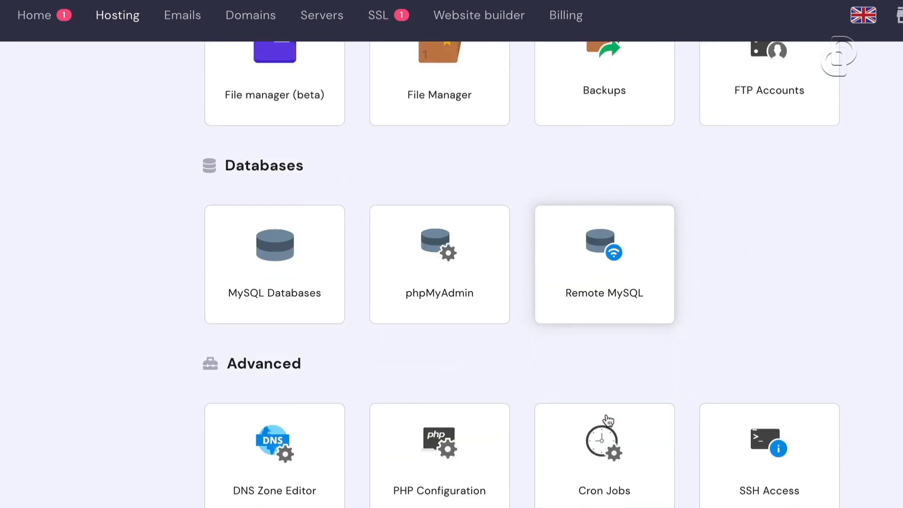
scroll(607, 417, "up", 6)
scroll(608, 420, "up", 10)
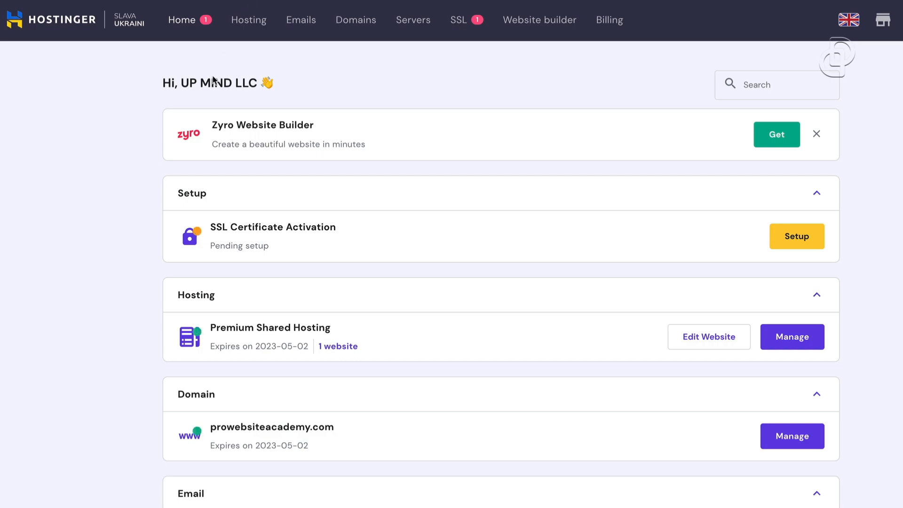
From the Hosting list, open the Manage page for the prowebsiteacademy.com website
left_click(252, 22)
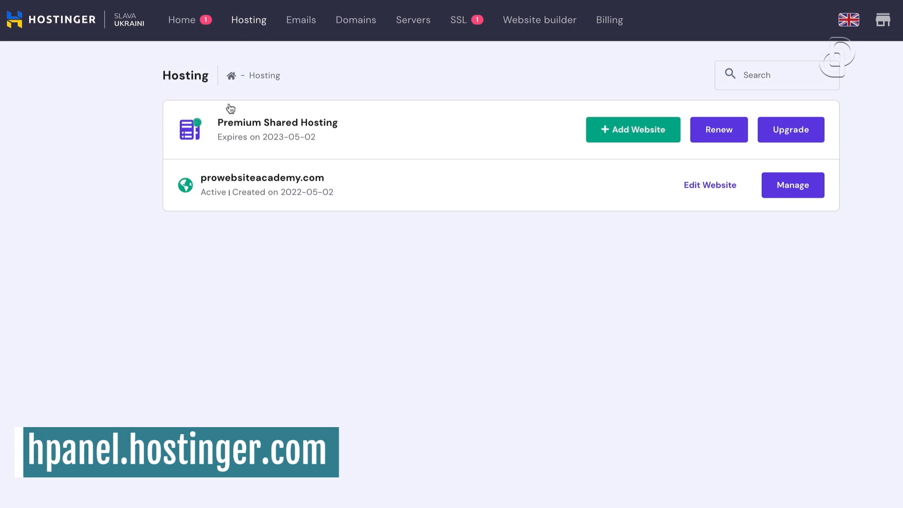
left_click_drag(149, 144, 815, 228)
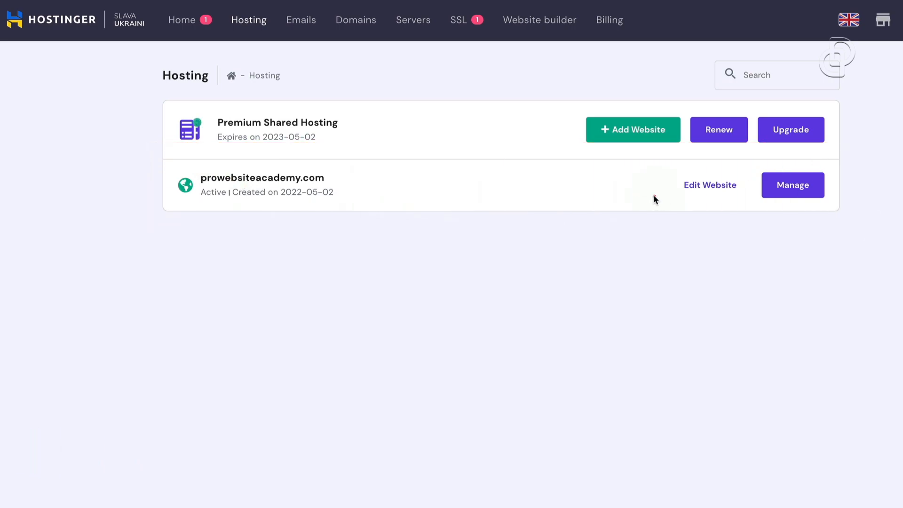
left_click(805, 194)
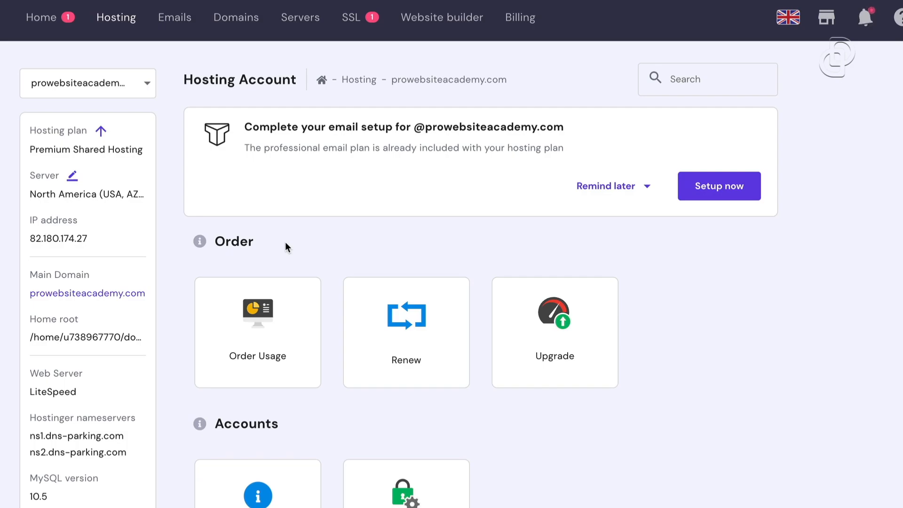
scroll(411, 335, "down", 15)
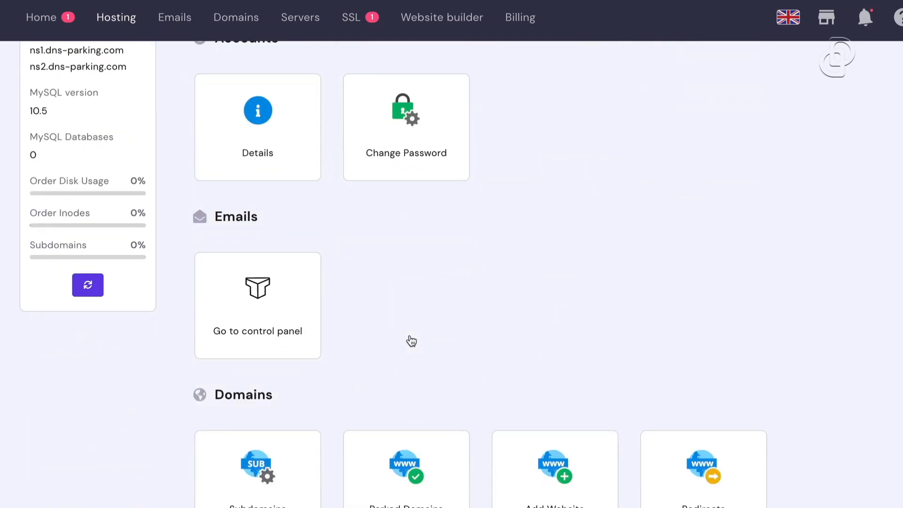
scroll(411, 337, "down", 4)
scroll(411, 337, "up", 20)
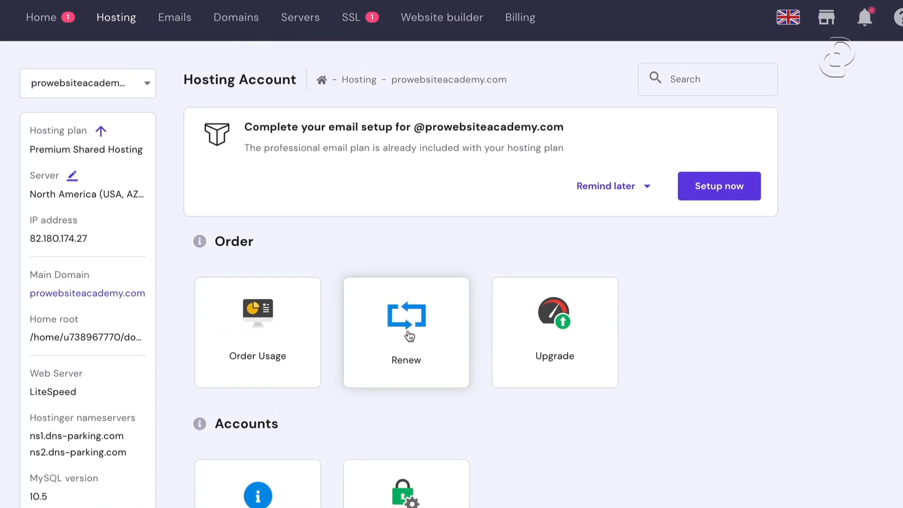
scroll(425, 366, "down", 5)
scroll(425, 366, "down", 8)
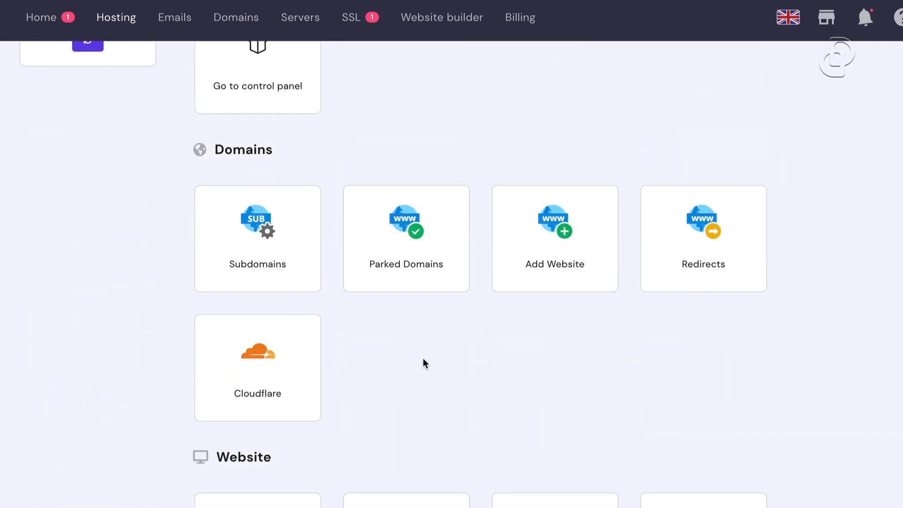
scroll(417, 343, "down", 18)
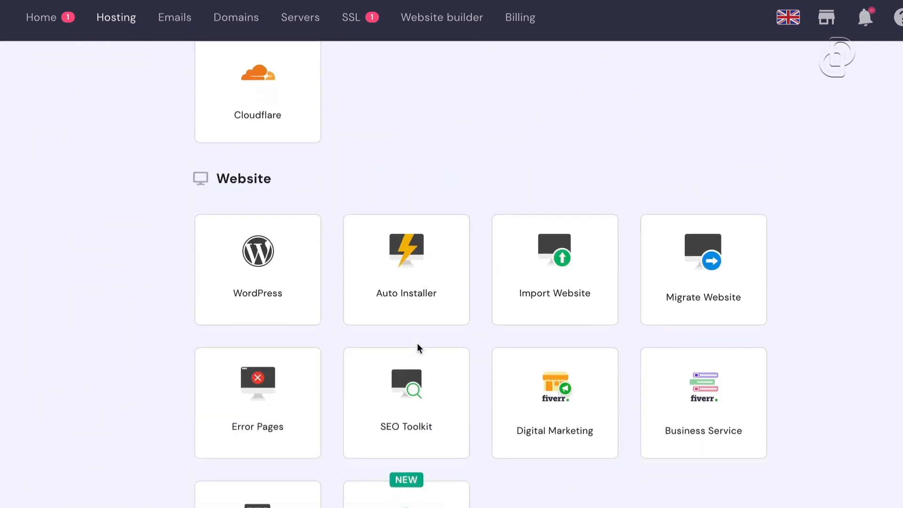
scroll(418, 348, "down", 9)
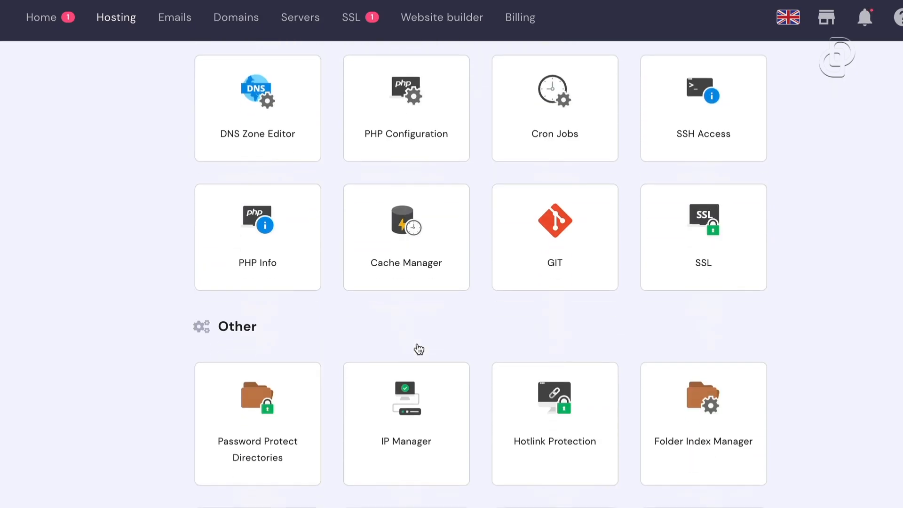
scroll(418, 348, "up", 14)
scroll(418, 348, "up", 15)
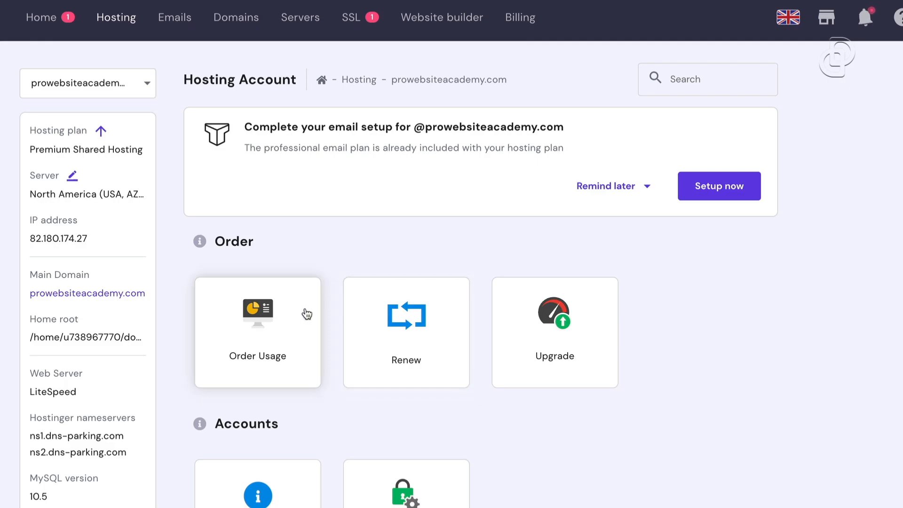
scroll(306, 312, "down", 15)
scroll(306, 313, "down", 5)
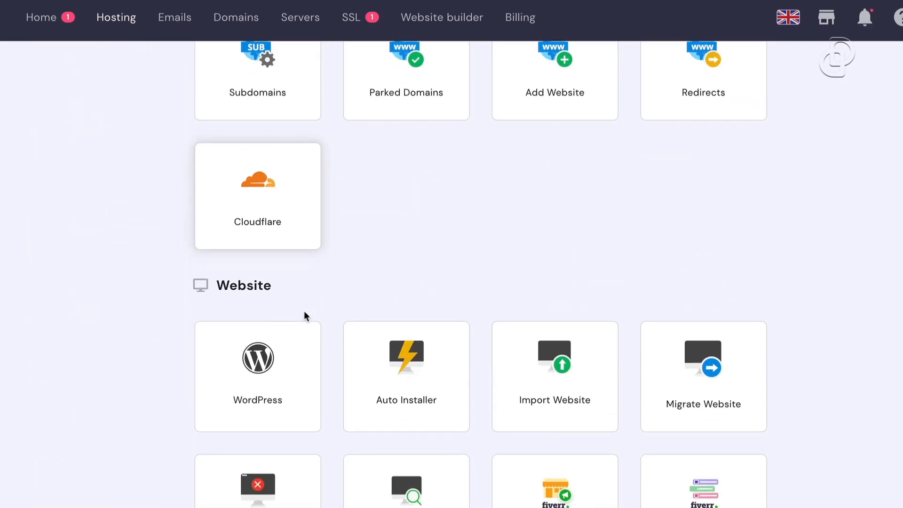
scroll(235, 160, "down", 1)
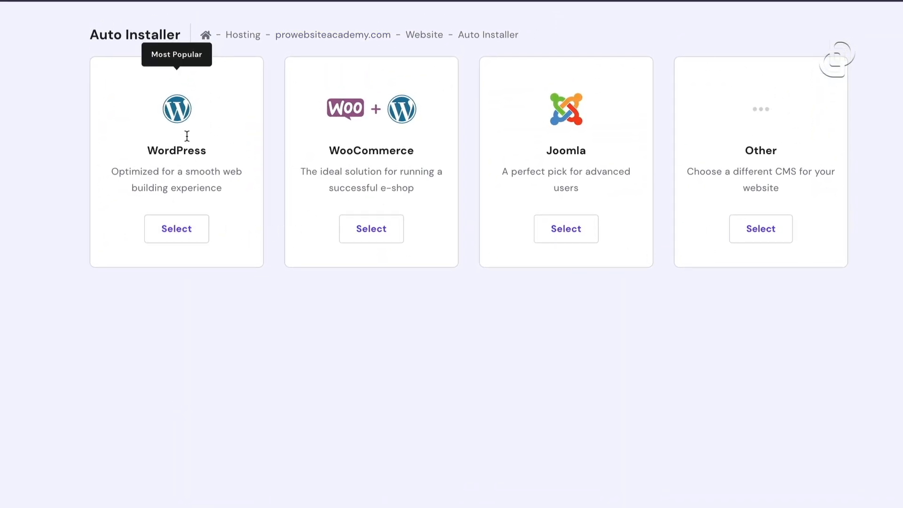
Select WordPress in Auto Installer to bring up the Install WordPress dialog
left_click(176, 235)
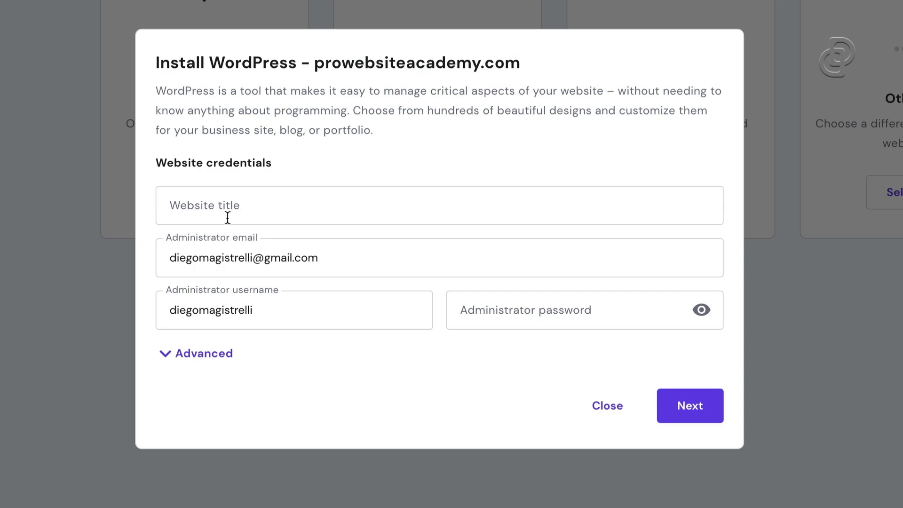
Enter 'PRO Website Academy' as the website title and an admin password, then continue
left_click(282, 212)
type("PRO w")
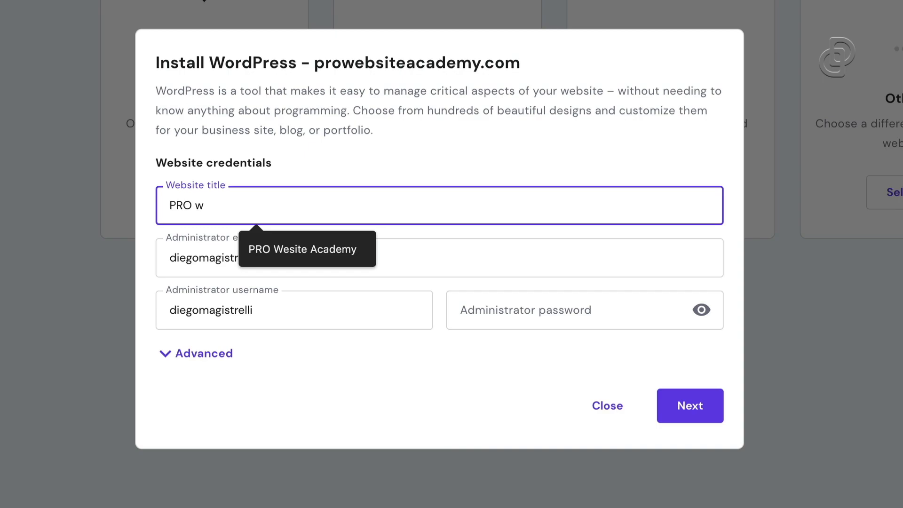
key("BackSpace")
type("We")
key("BackSpace")
type("ebsite Academy")
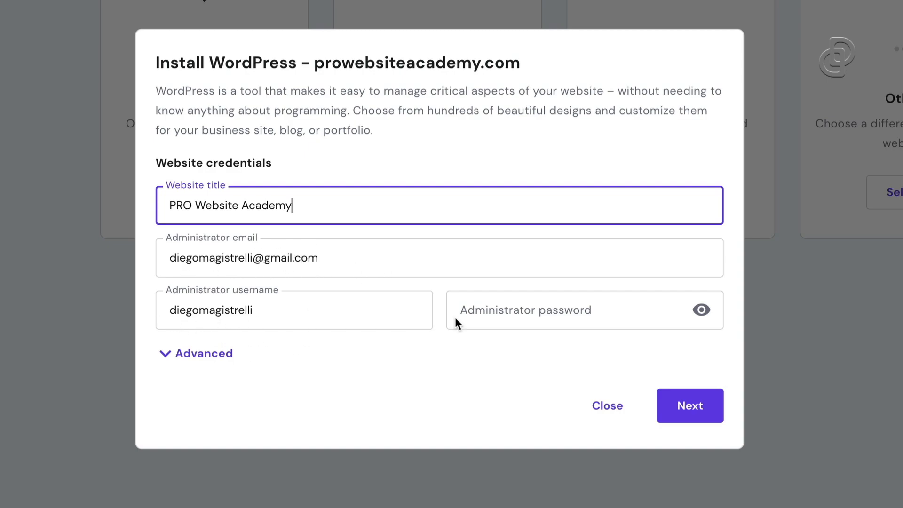
left_click(482, 317)
type("•••••••••")
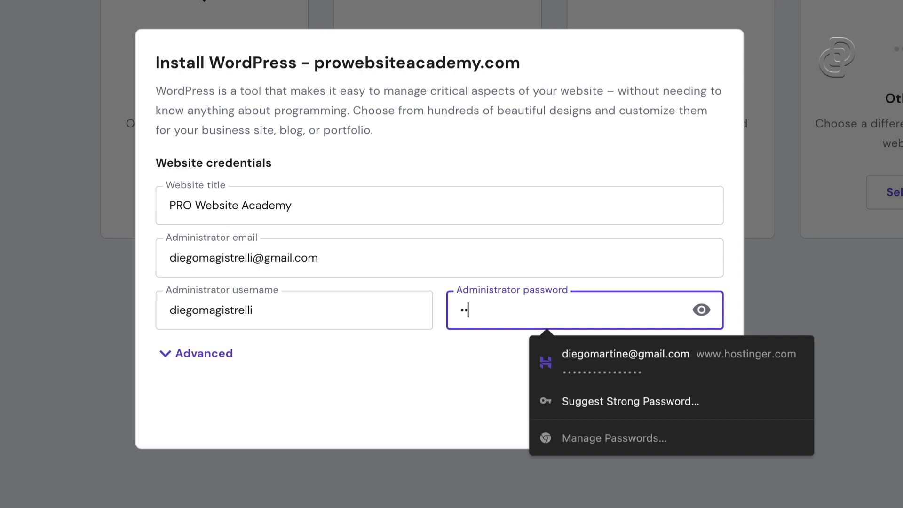
type("••")
left_click(385, 403)
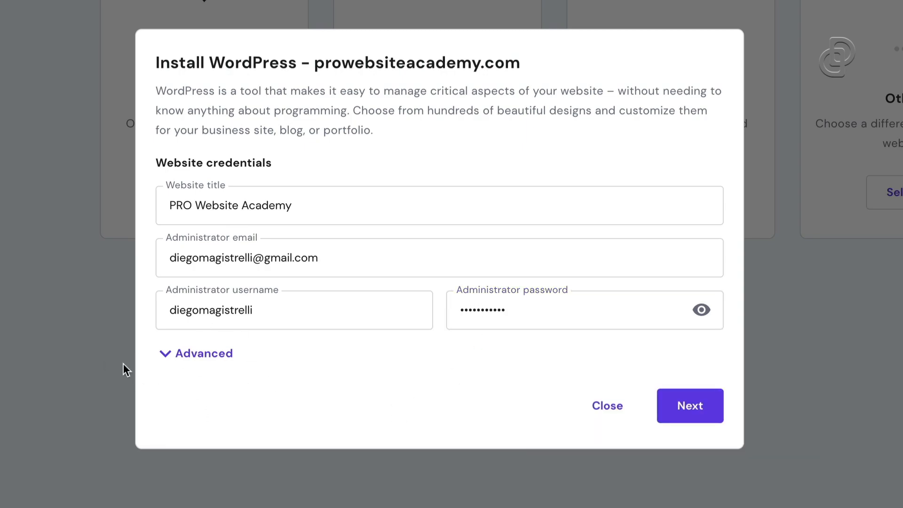
left_click(689, 416)
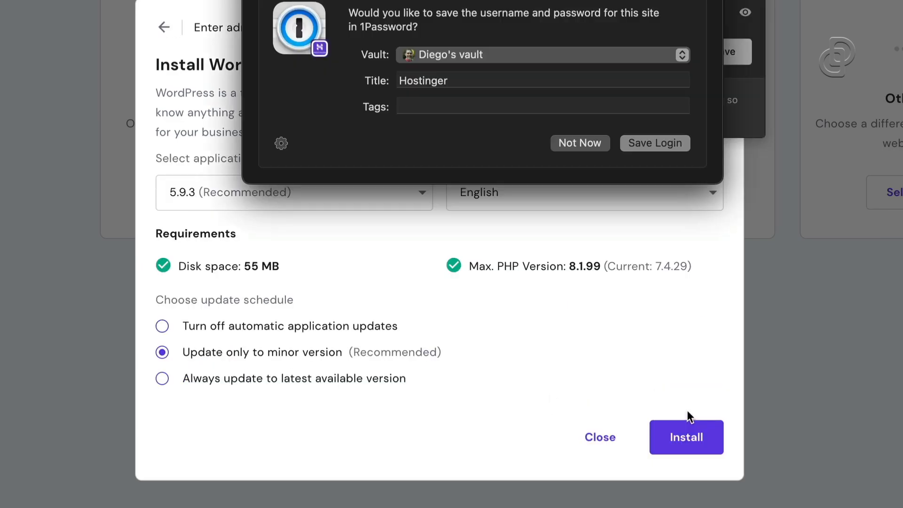
left_click(560, 146)
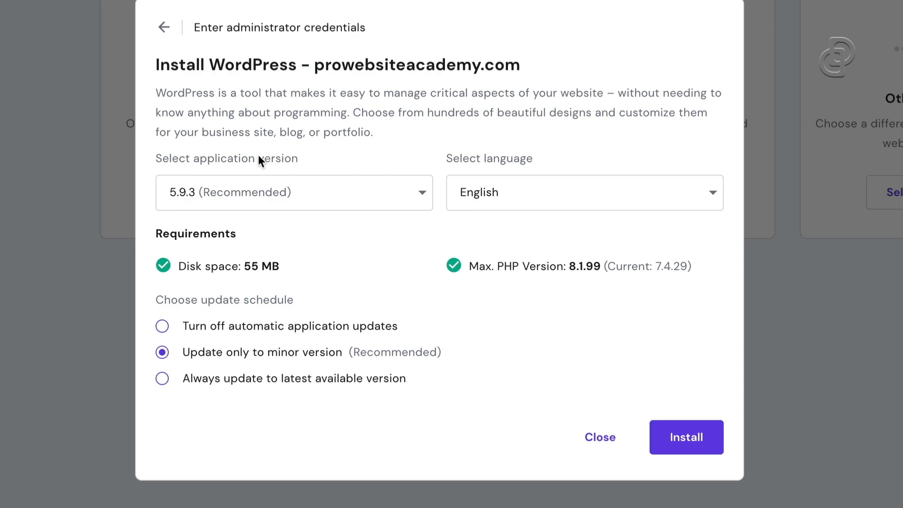
Review the install options: version 5.9.3, English language, minor-version-only updates
left_click_drag(142, 148, 431, 224)
mouse_move(413, 121)
left_mouse_down()
mouse_move(471, 163)
mouse_move(719, 224)
mouse_move(724, 239)
left_mouse_up()
left_click(668, 181)
scroll(637, 240, "down", 10)
scroll(546, 353, "up", 10)
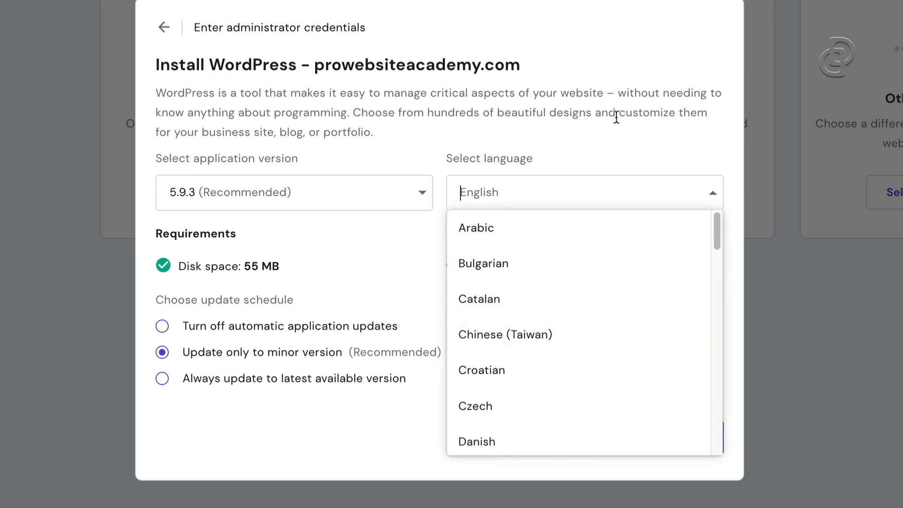
left_click(520, 201)
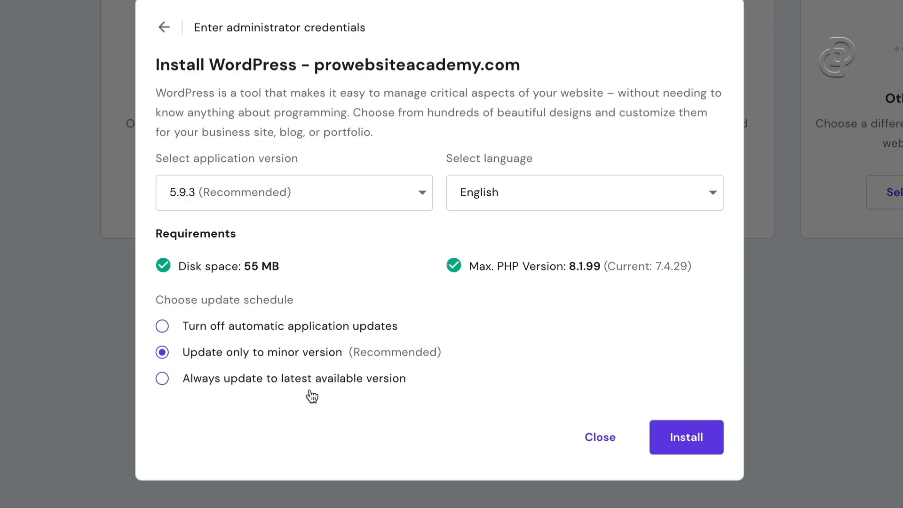
mouse_move(137, 329)
left_mouse_down()
mouse_move(406, 383)
mouse_move(469, 377)
left_mouse_up()
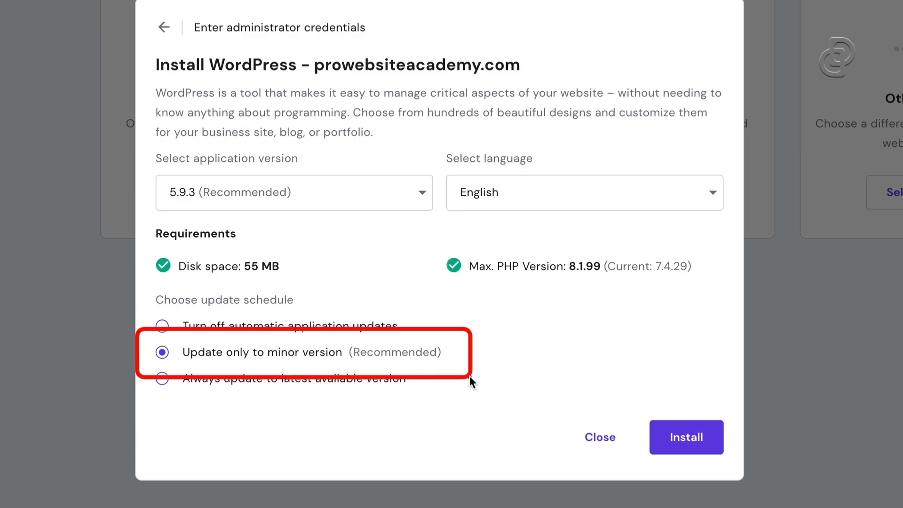
Run the WordPress install for PRO Website Academy and highlight the support chat
left_click(691, 443)
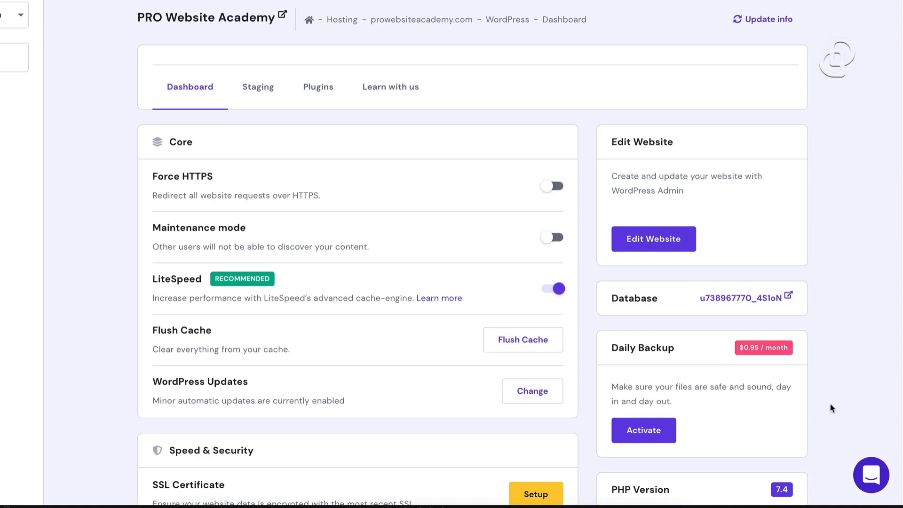
mouse_move(788, 404)
left_mouse_down()
mouse_move(829, 455)
mouse_move(898, 502)
left_mouse_up()
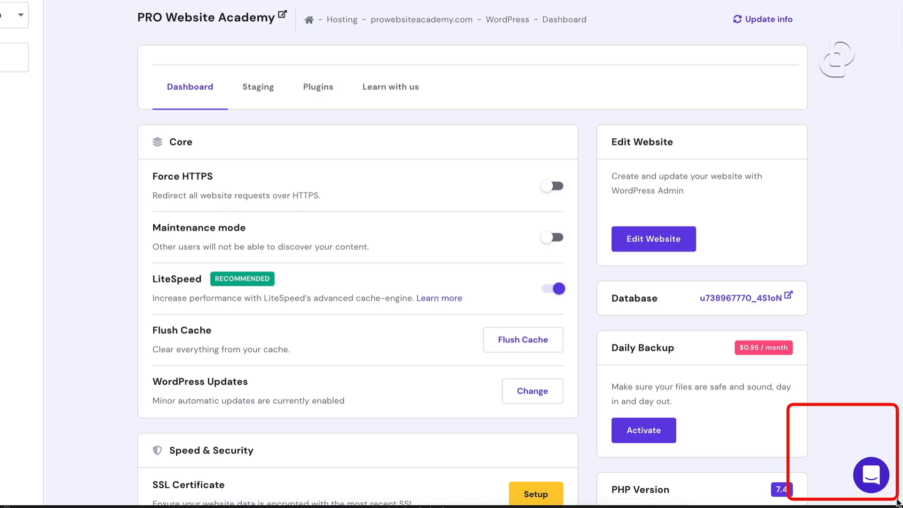
In the help centre, choose Domain and then 'Transfer my domain to Hostinger'
left_click(876, 477)
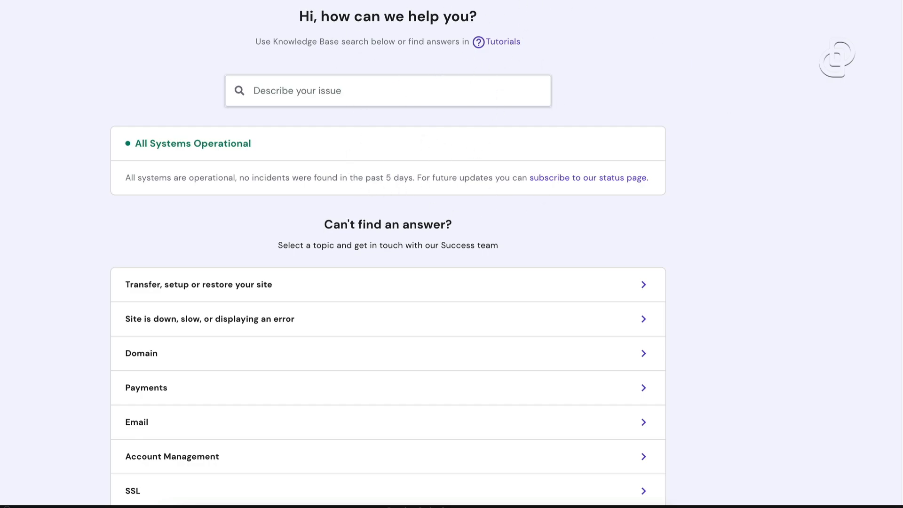
scroll(373, 254, "down", 3)
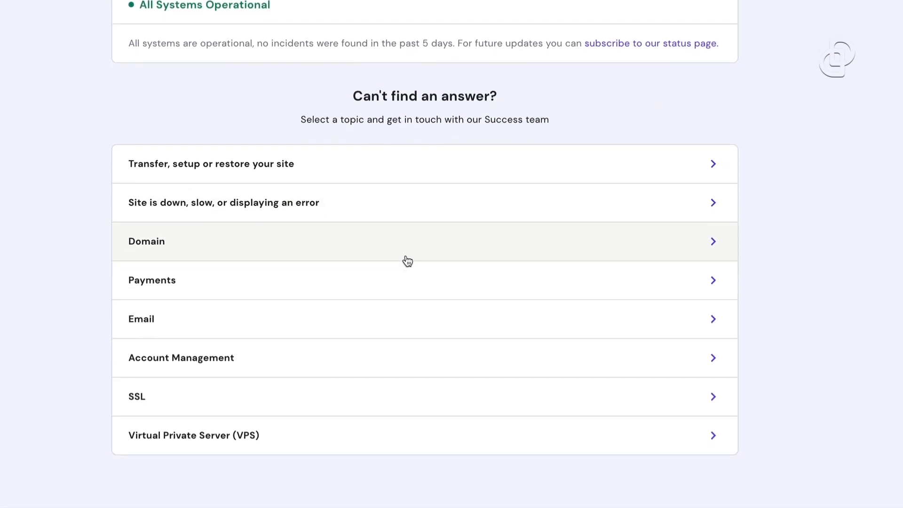
mouse_move(52, 72)
left_mouse_down()
mouse_move(769, 426)
mouse_move(831, 489)
left_mouse_up()
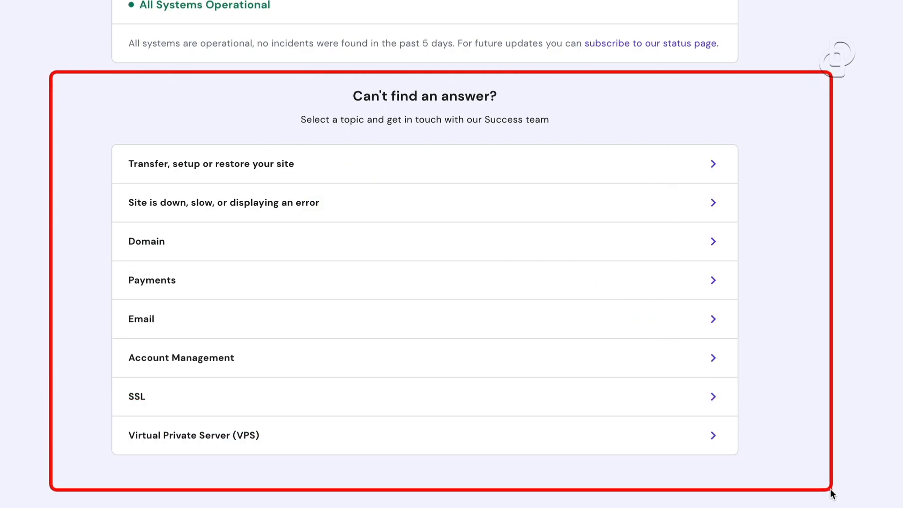
left_click(175, 250)
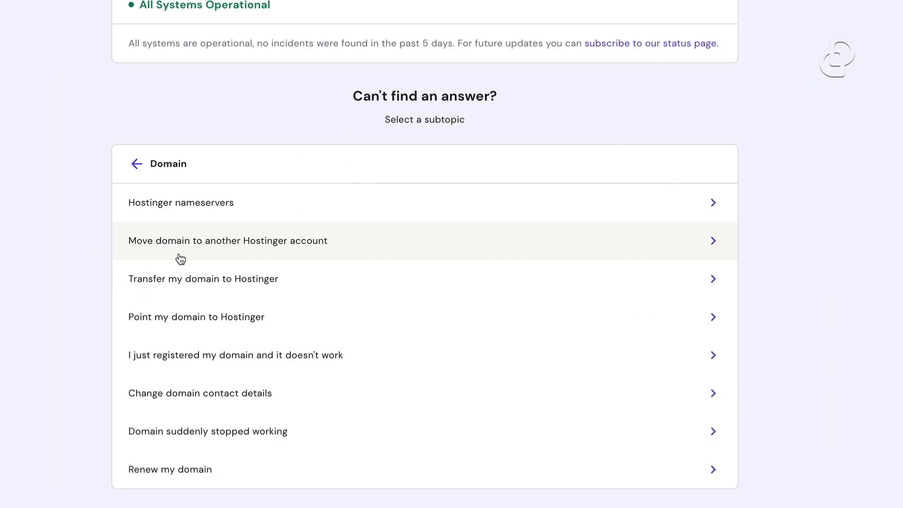
left_click(224, 287)
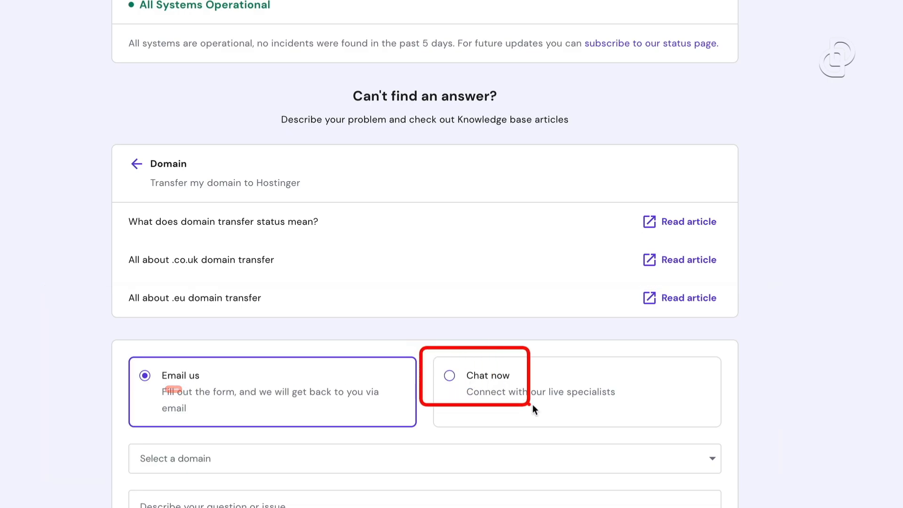
Switch the contact method to Chat now and pick prowebsiteacademy.com as the domain
left_click(488, 375)
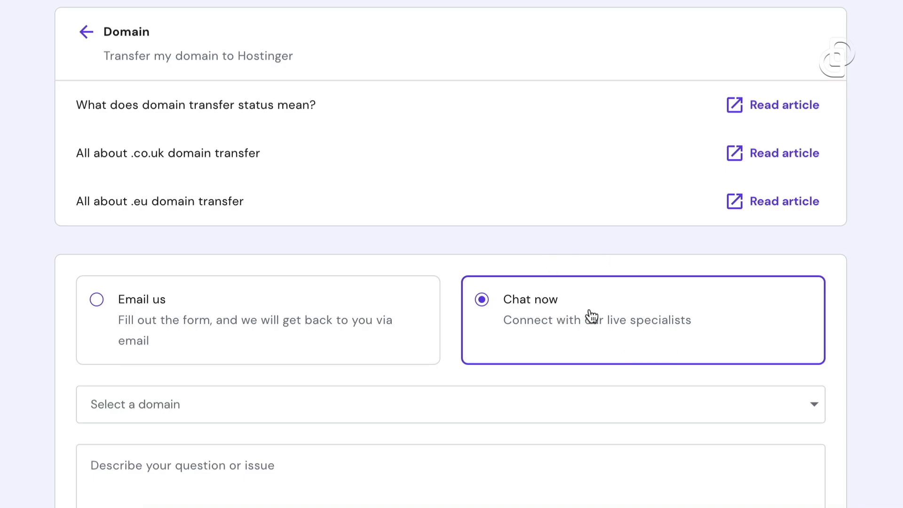
scroll(564, 315, "down", 4)
left_click(190, 215)
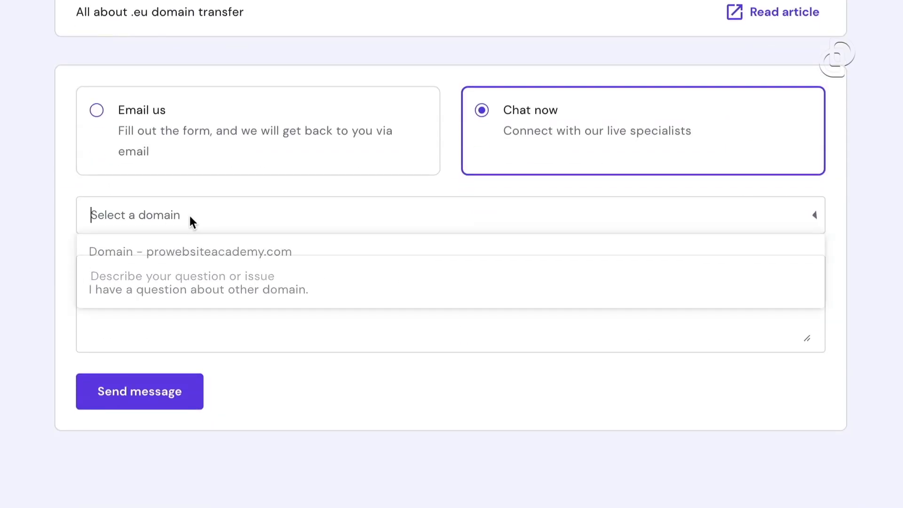
left_click(241, 259)
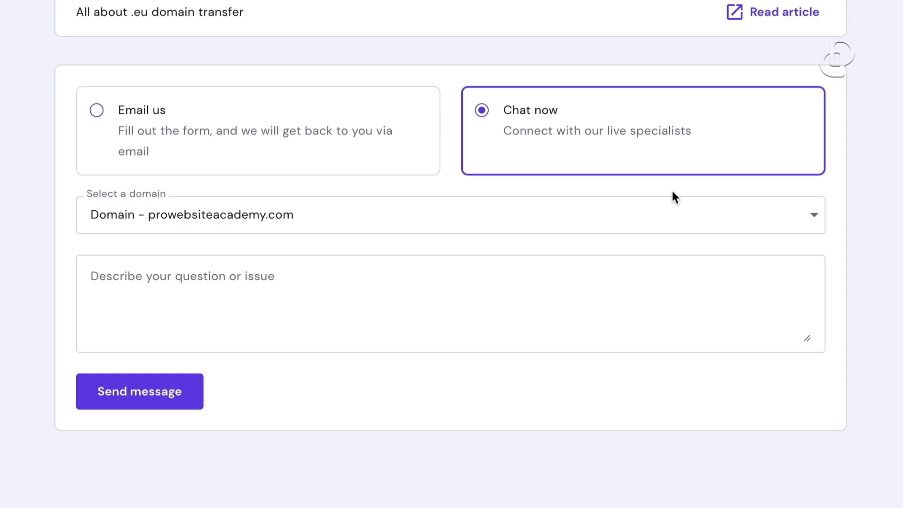
scroll(800, 10, "up", 8)
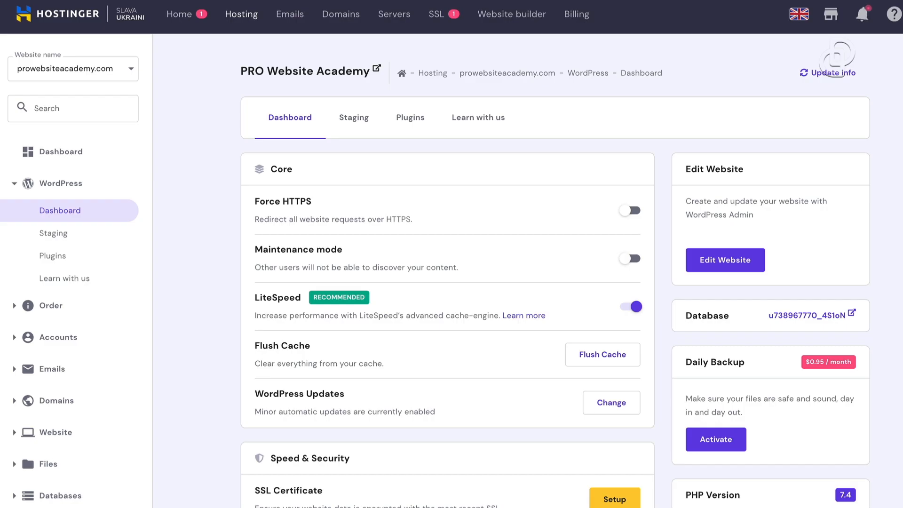
In a new tab, enter prowebsiteacademy.com/wp-admin as the address
key("super+t")
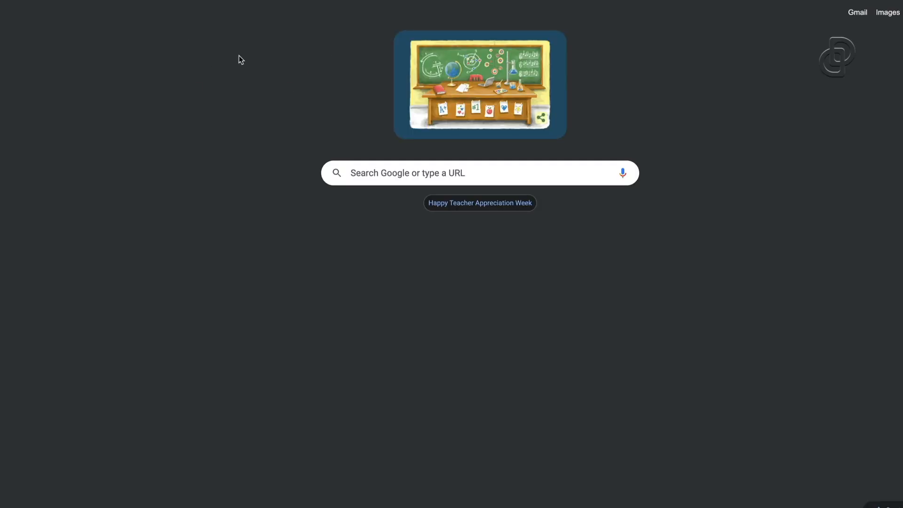
type("prod")
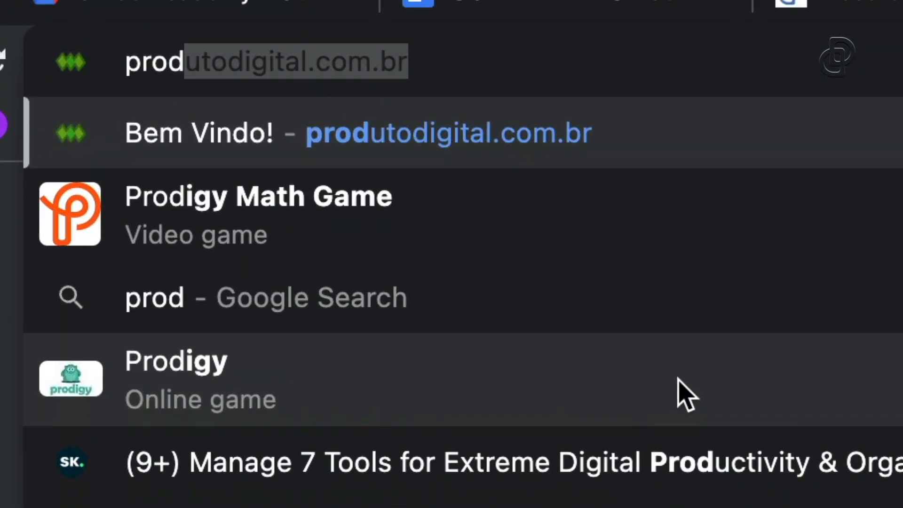
key("BackSpace")
key("BackSpace")
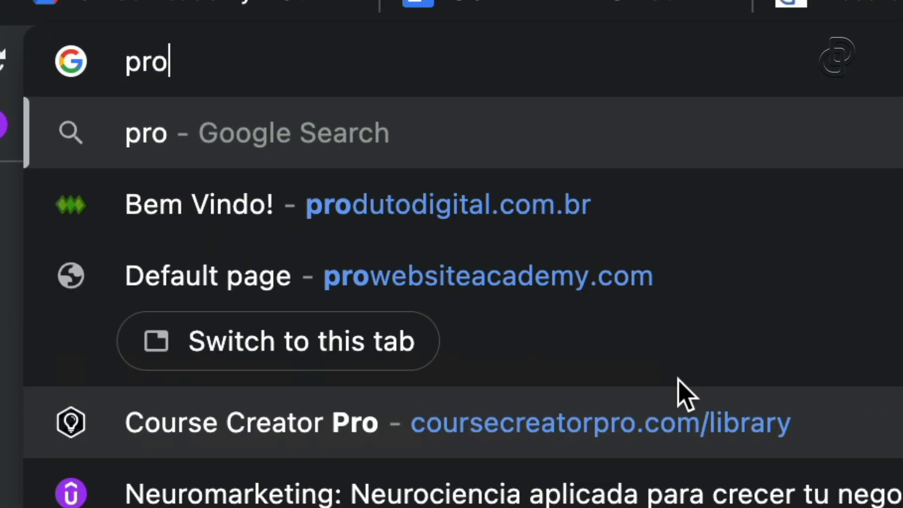
type("we")
key("Right")
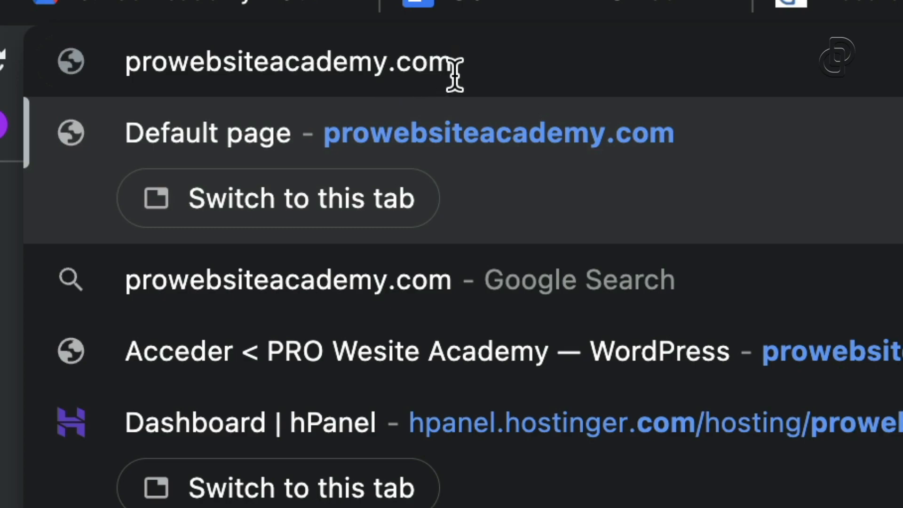
type("/")
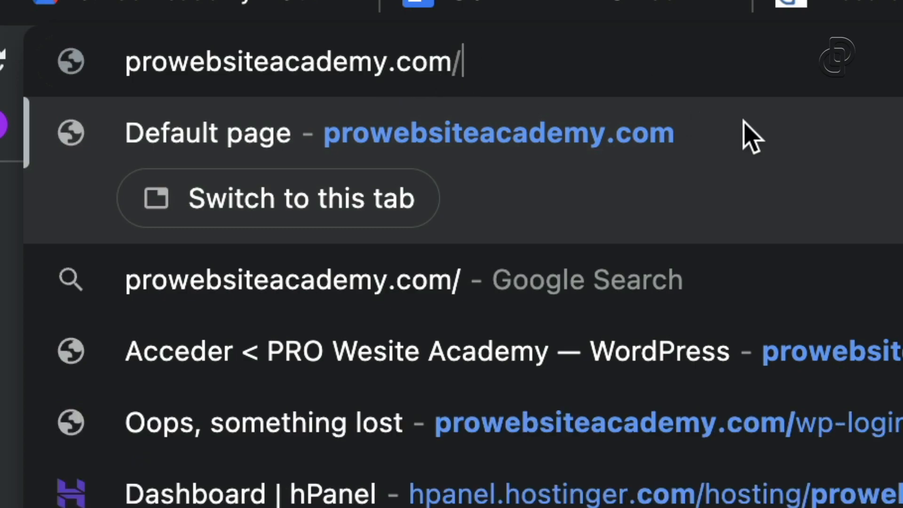
type("wp-")
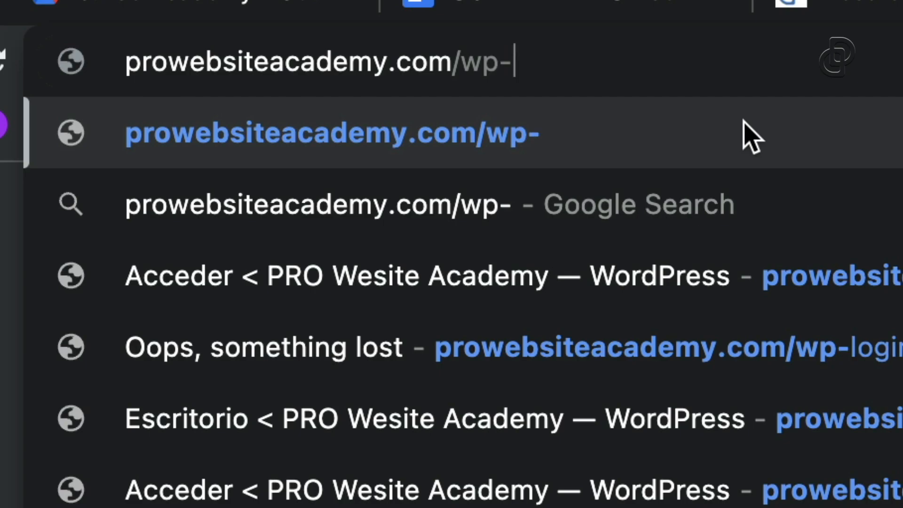
type("admin")
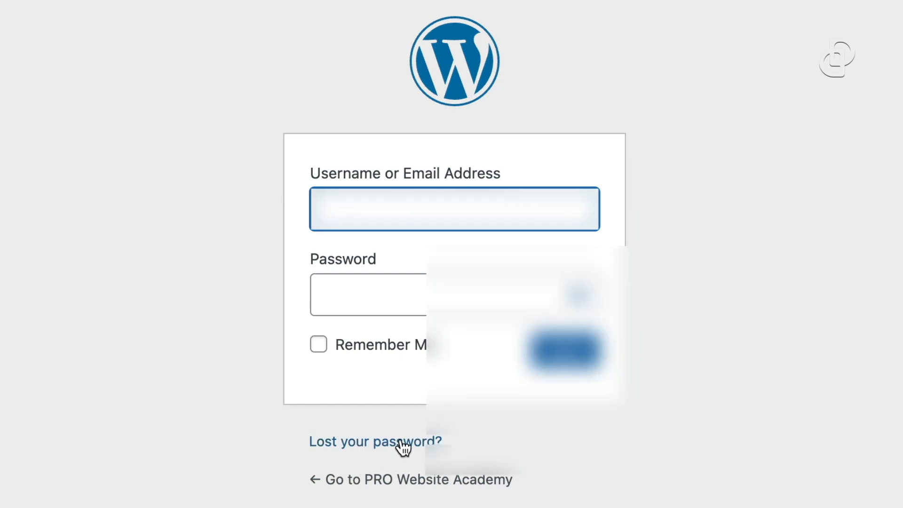
Log in with the admin username and password, then leave the AIOSEO wizard for its dashboard
type("designpros")
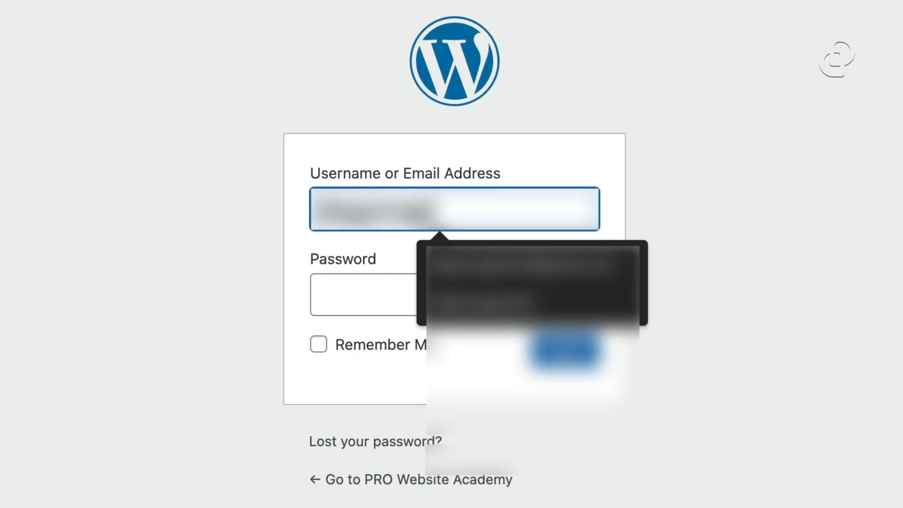
key("Down")
key("Tab")
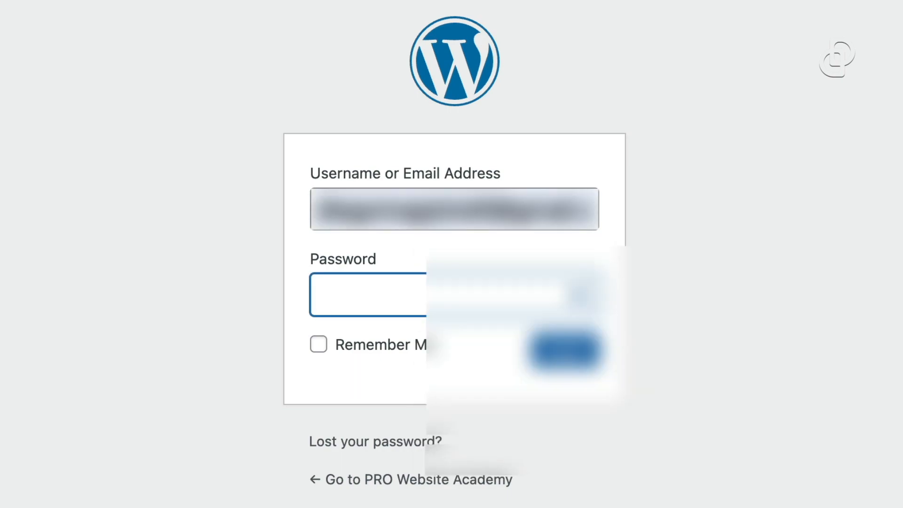
type("•••••••••••")
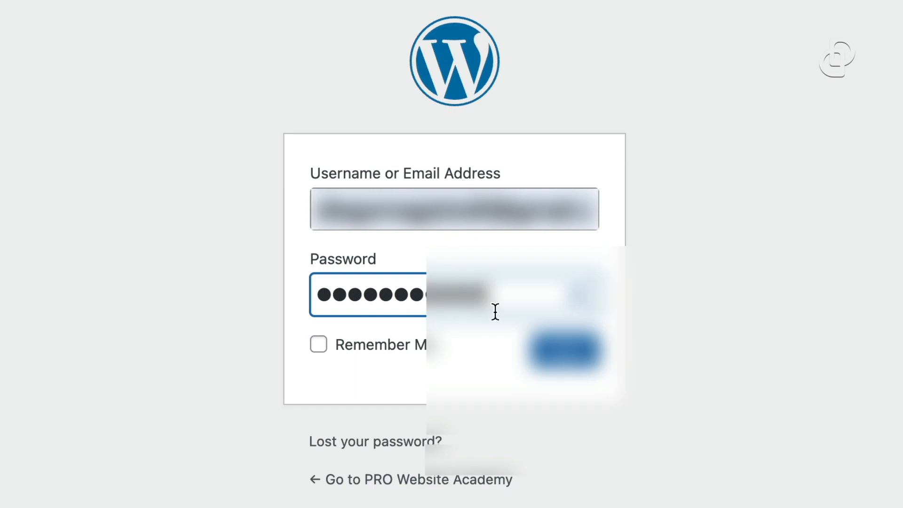
left_click(583, 350)
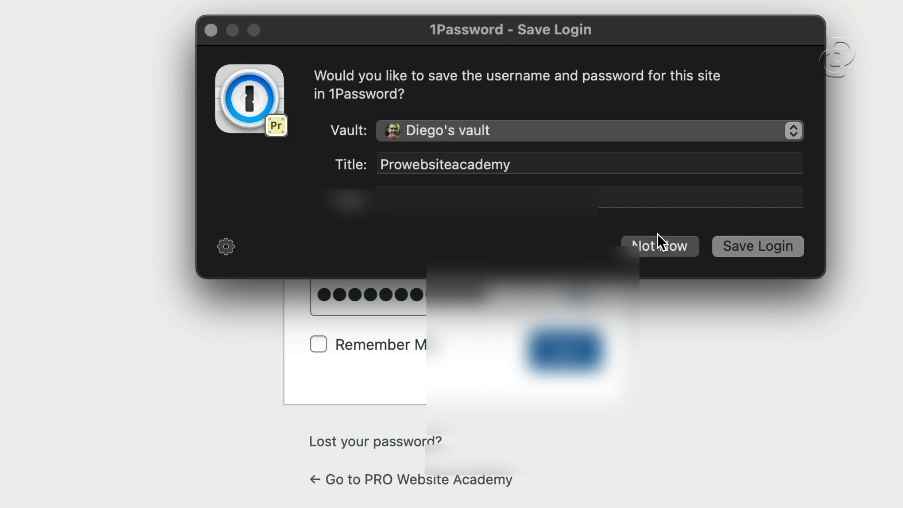
left_click(656, 243)
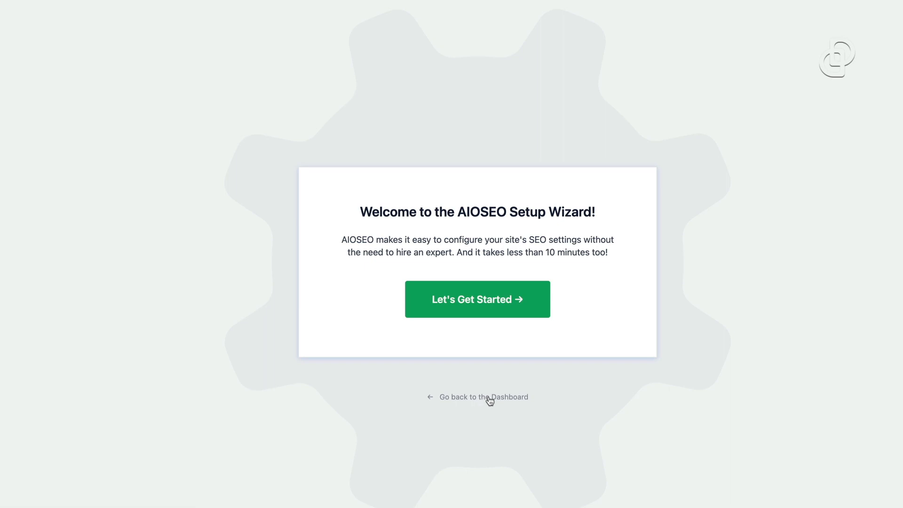
left_click(503, 402)
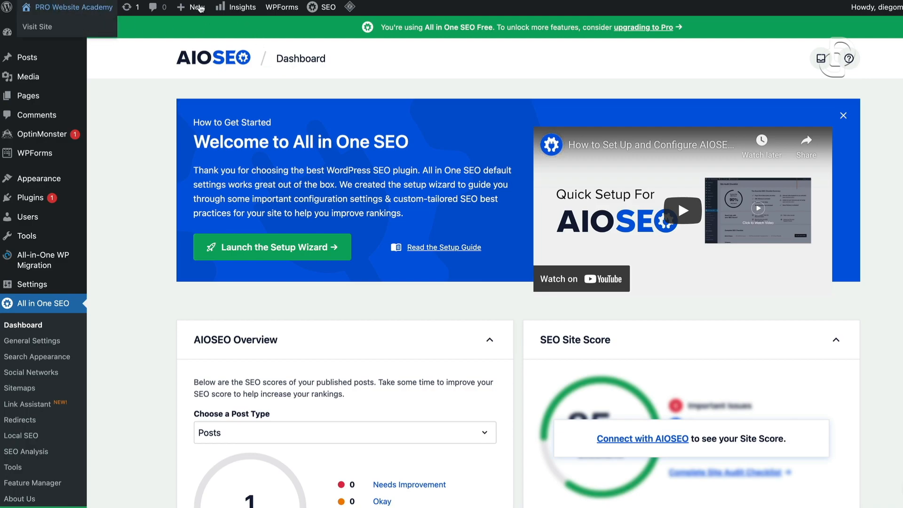
Load the PRO Website Academy front page in a new tab and scroll through it
key("ctrl+t")
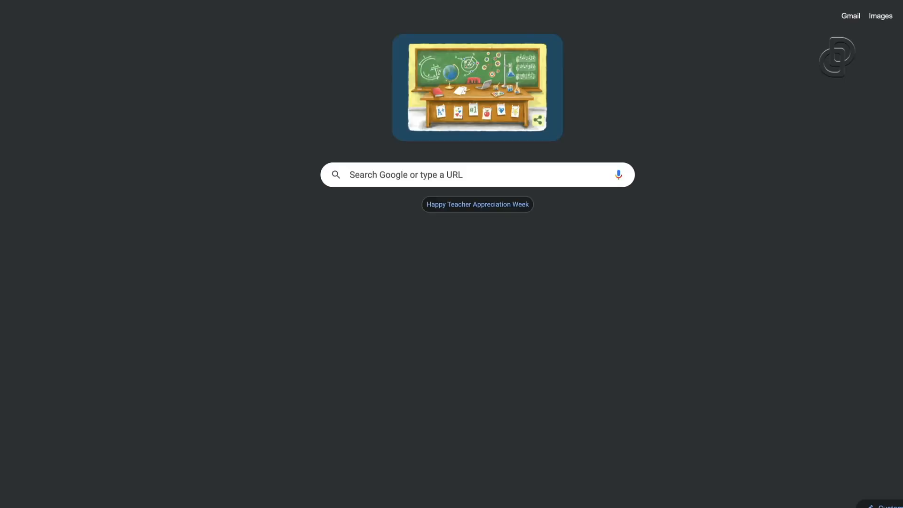
type("pro")
key("Return")
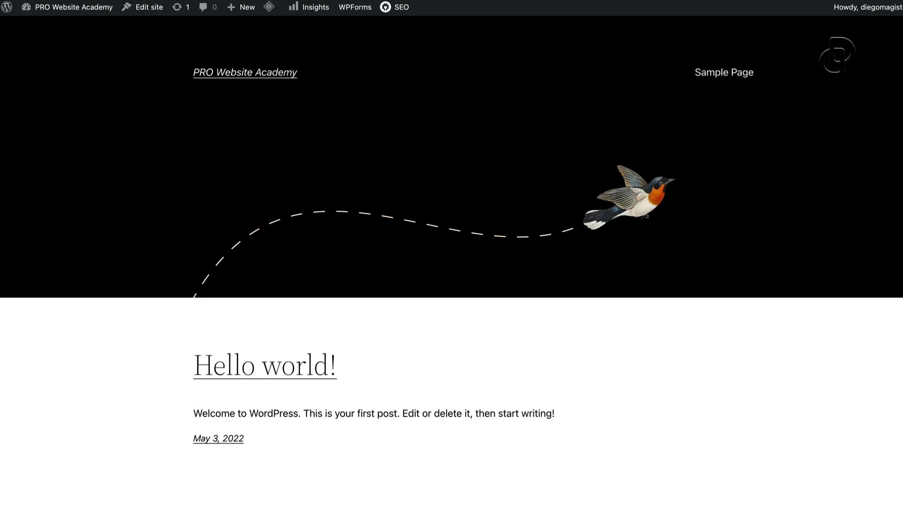
scroll(452, 331, "down", 3)
scroll(454, 328, "up", 3)
scroll(245, 135, "down", 3)
scroll(346, 180, "up", 3)
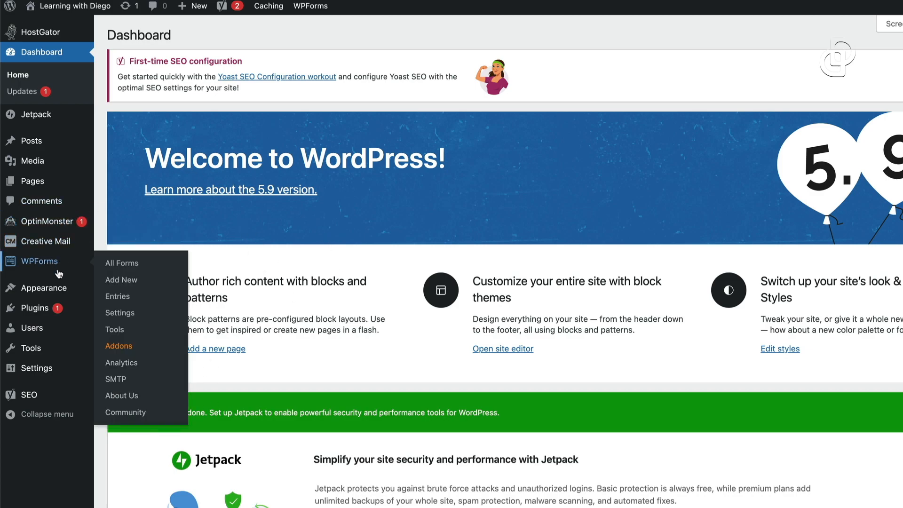
From Appearance > Themes, search the theme directory for 'astra' and install Astra
mouse_move(46, 290)
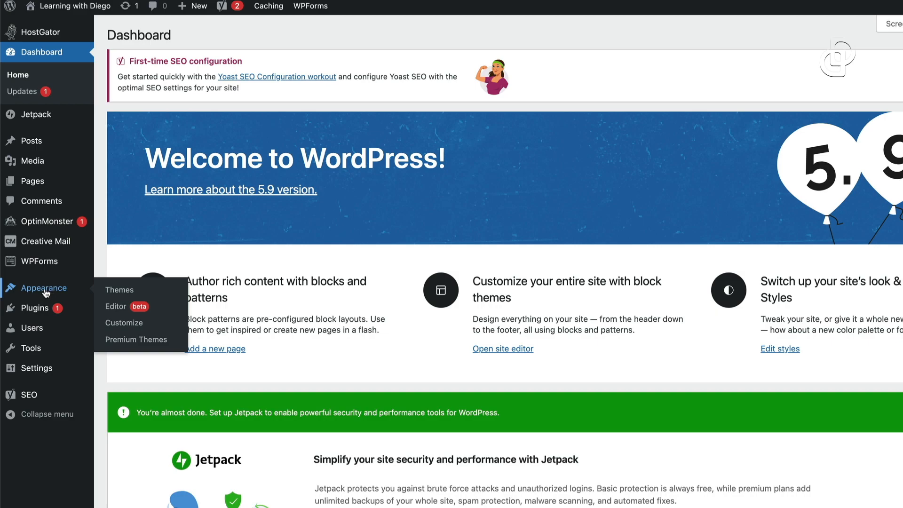
left_click(120, 291)
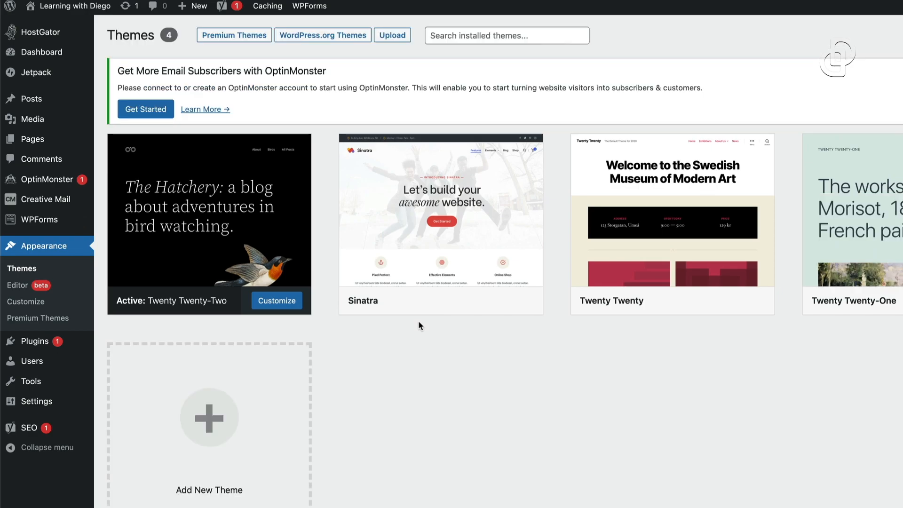
mouse_move(455, 219)
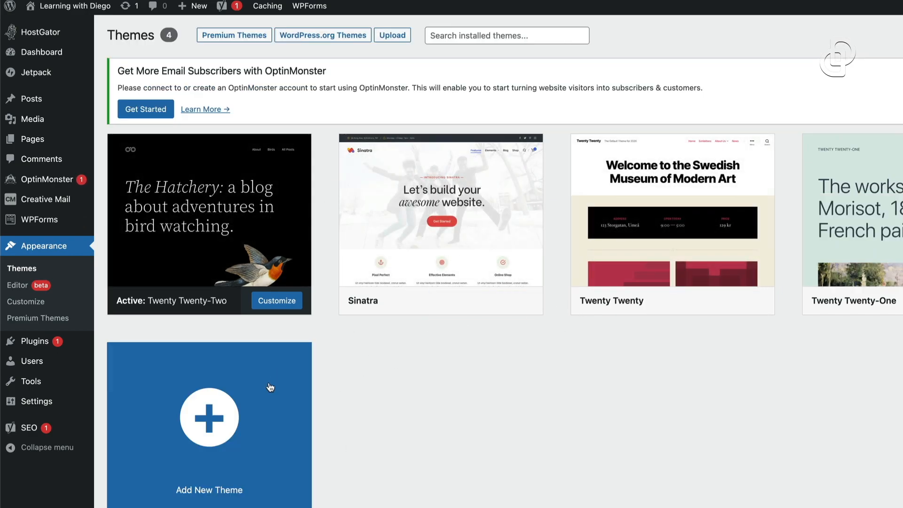
left_click(207, 431)
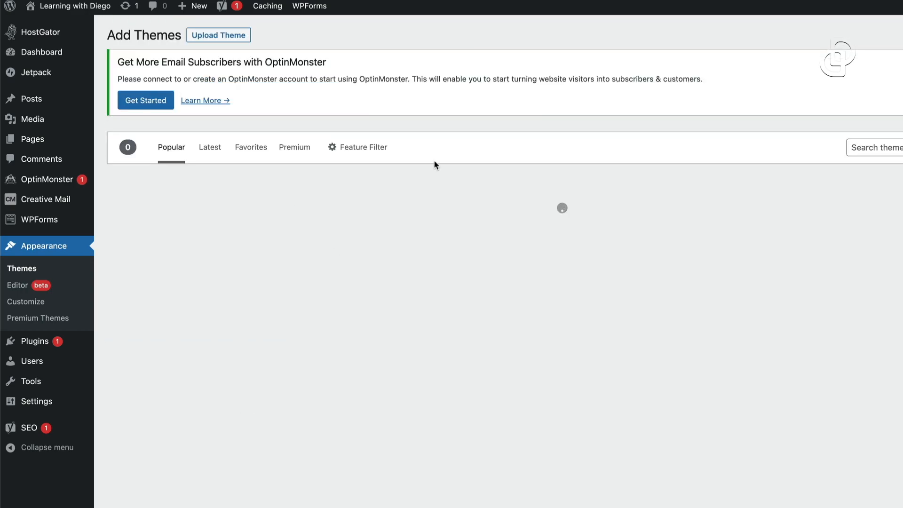
left_click(882, 146)
type("astra")
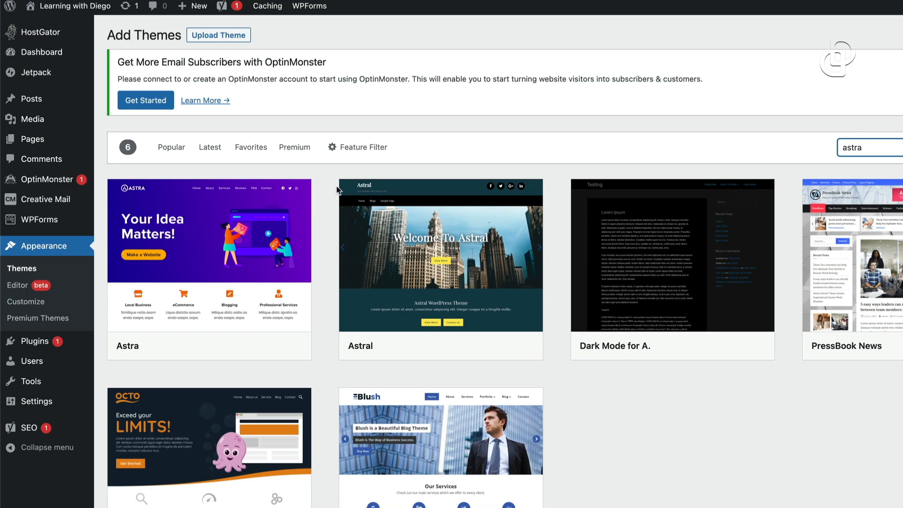
mouse_move(163, 240)
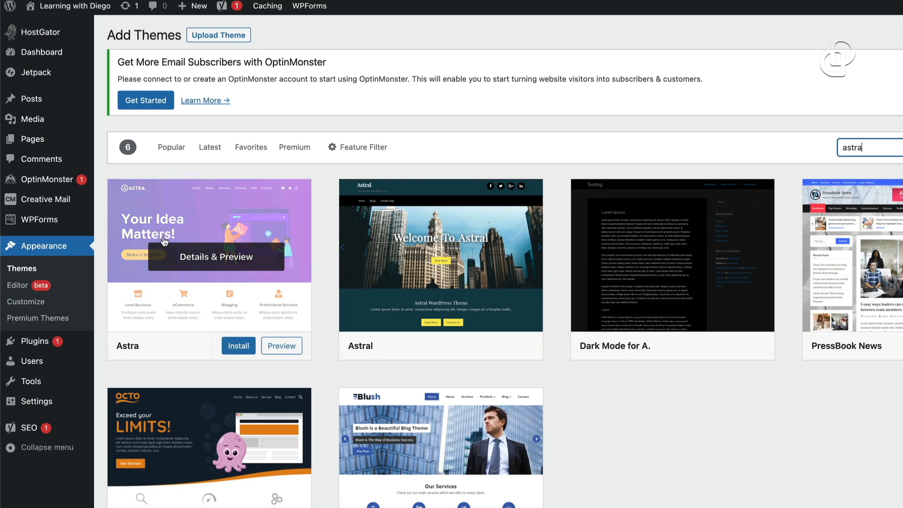
left_click(239, 349)
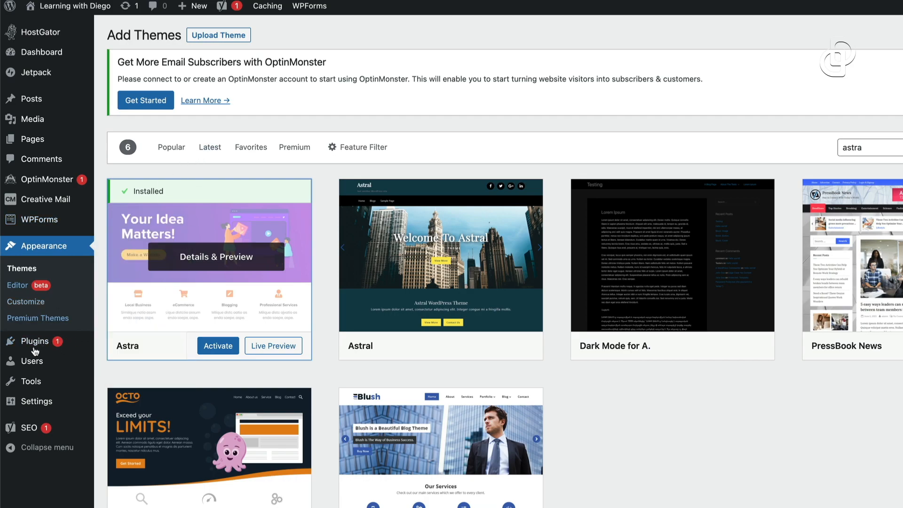
mouse_move(36, 347)
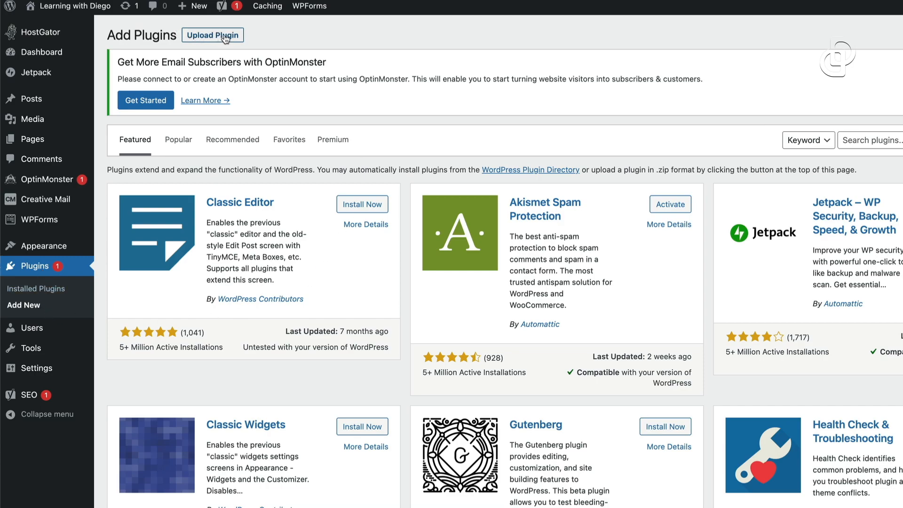
Search the plugin directory for 'astra' and install Starter Templates
left_click(894, 141)
type("astra")
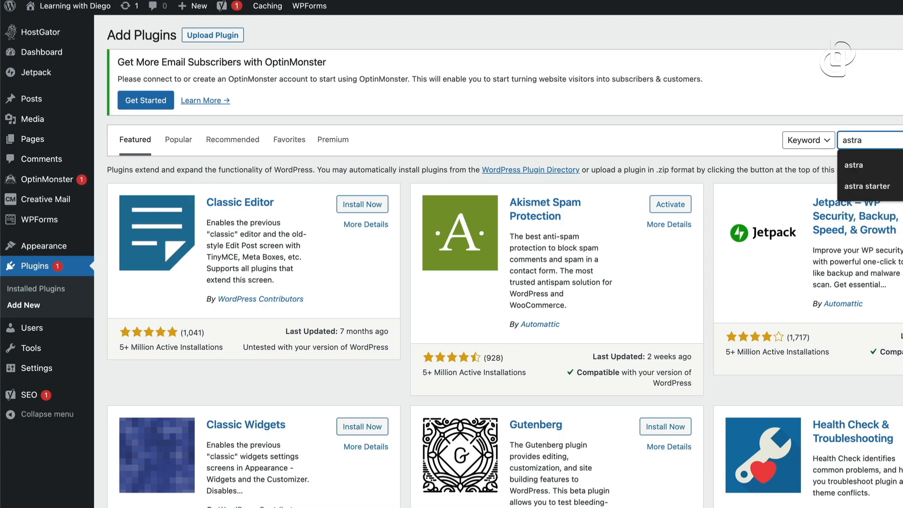
key("Return")
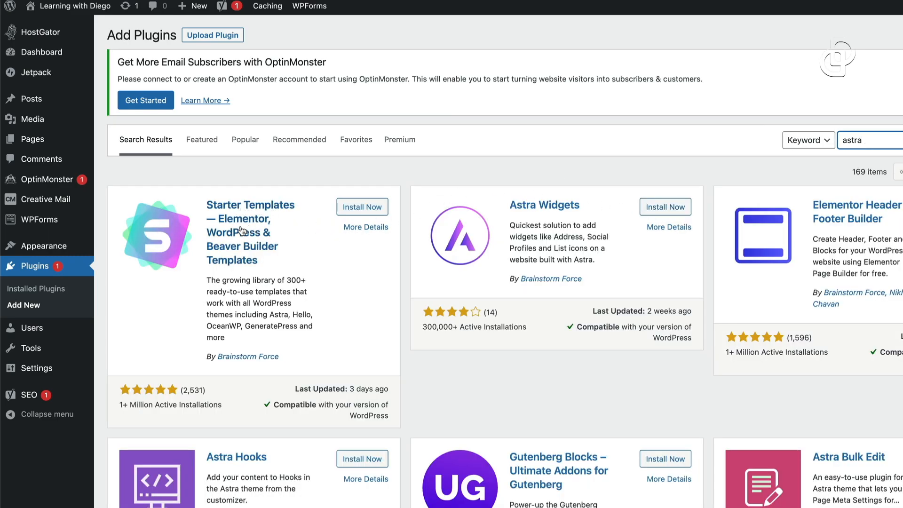
left_click(363, 208)
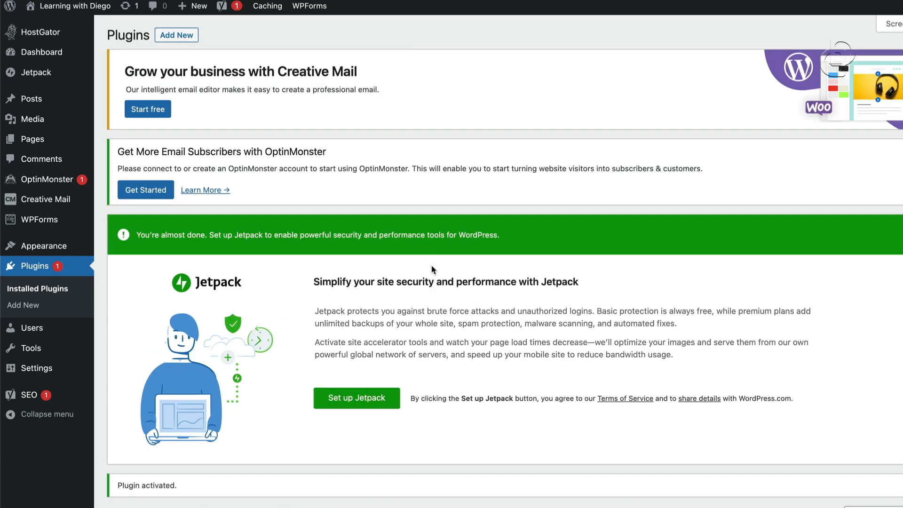
Activate Starter Templates, view the live site, and find the plugin active in Installed Plugins
mouse_move(105, 6)
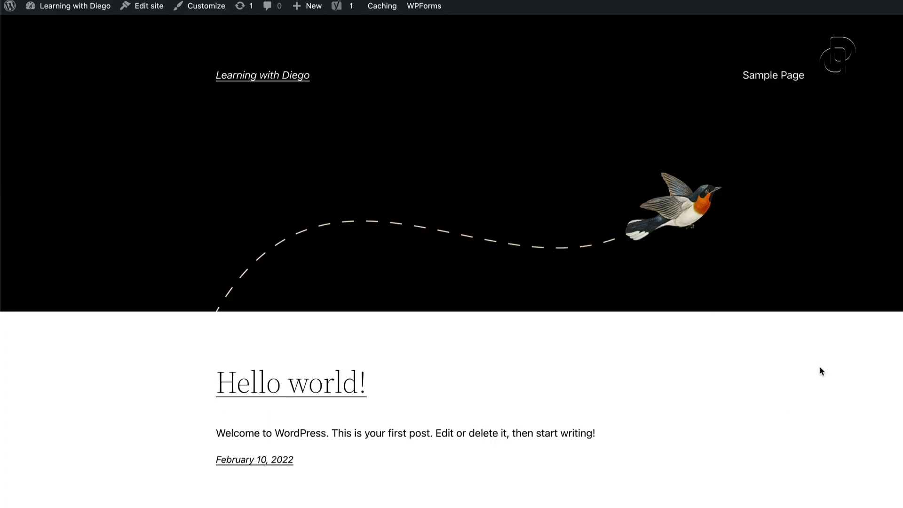
scroll(285, 223, "down", 3)
scroll(295, 222, "up", 3)
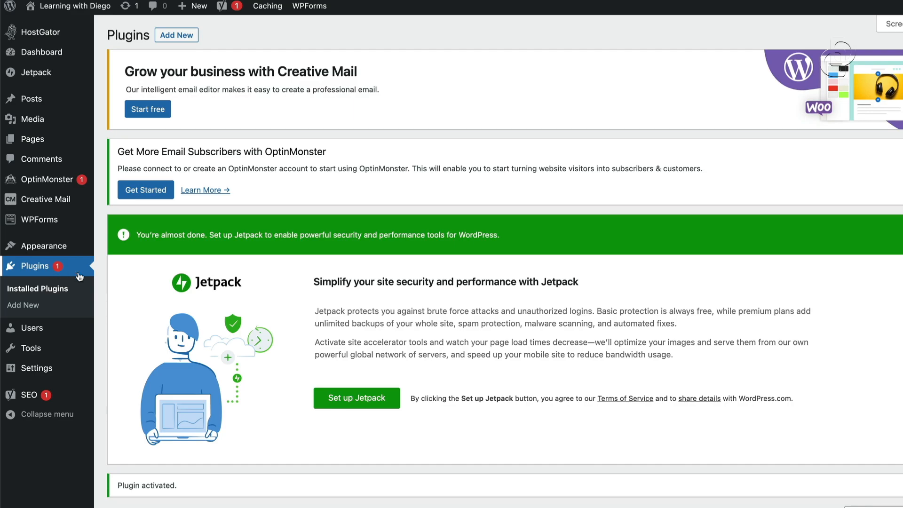
scroll(220, 329, "down", 5)
scroll(219, 329, "down", 6)
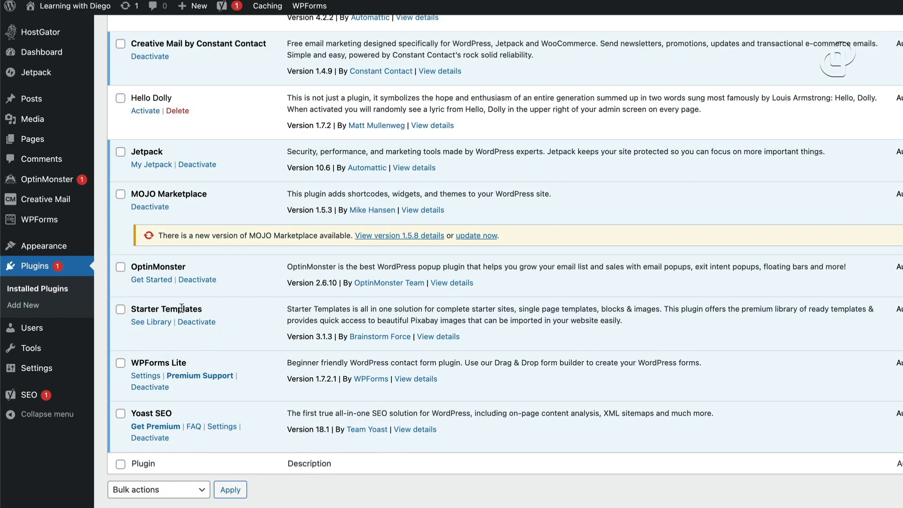
Open the Starter Templates library, start building the website, and choose Elementor as page builder
left_click(152, 324)
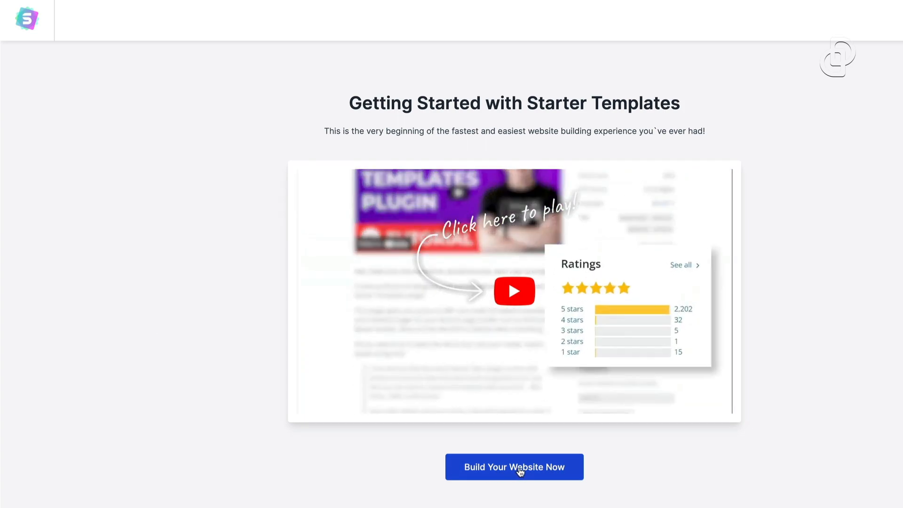
left_click(516, 469)
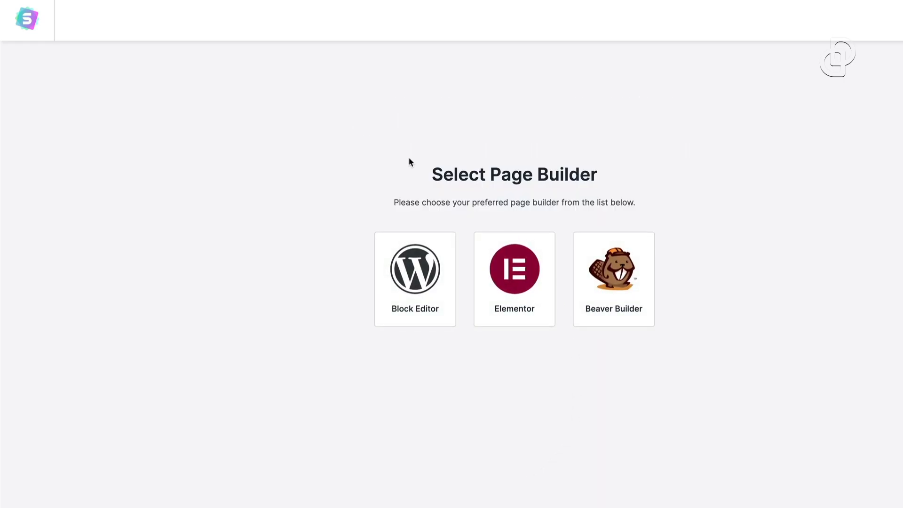
left_click_drag(429, 180, 611, 182)
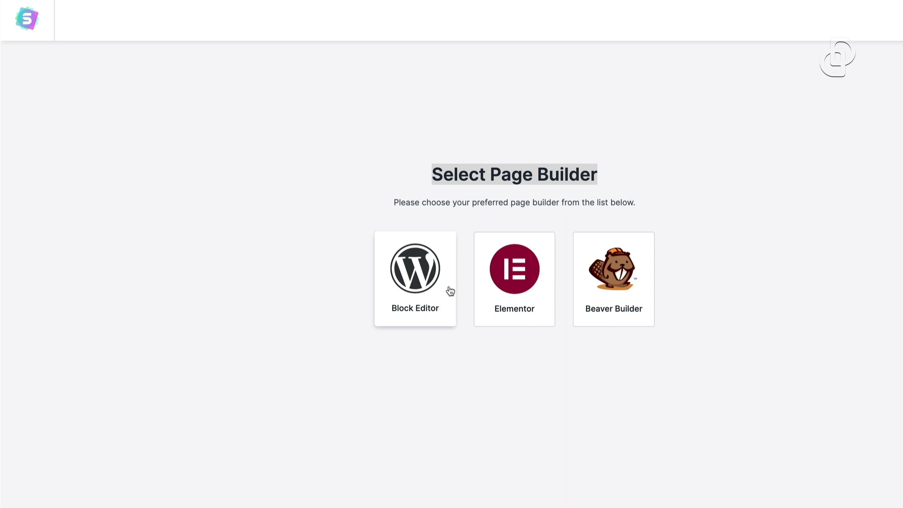
left_click(526, 278)
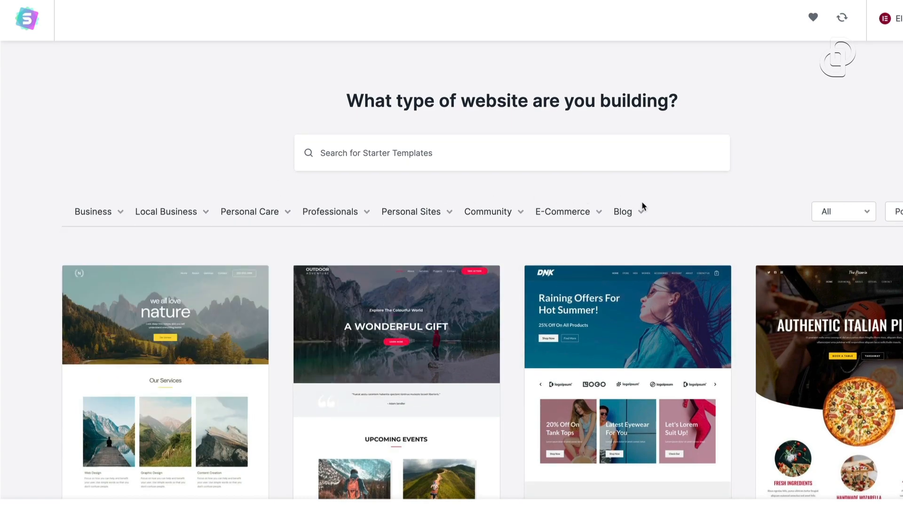
Check the All/Premium filter and sort dropdown options in the template gallery
left_click(868, 212)
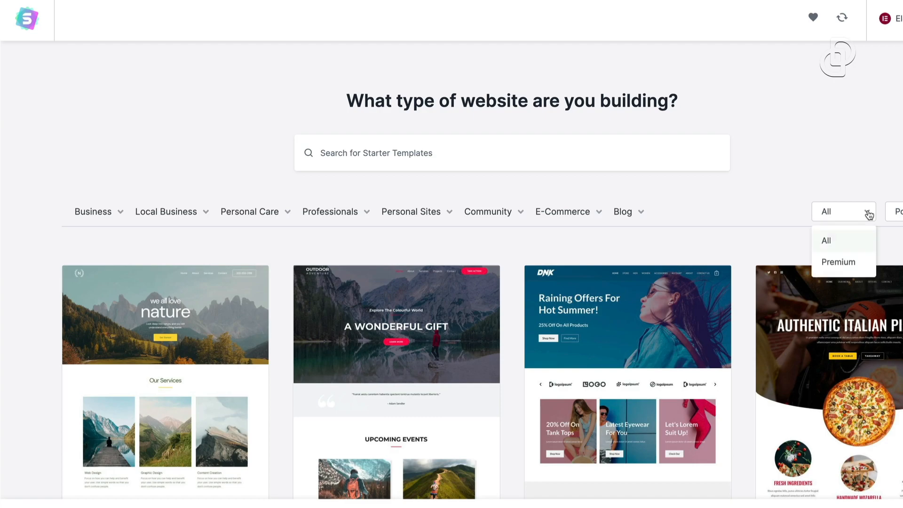
left_click(899, 212)
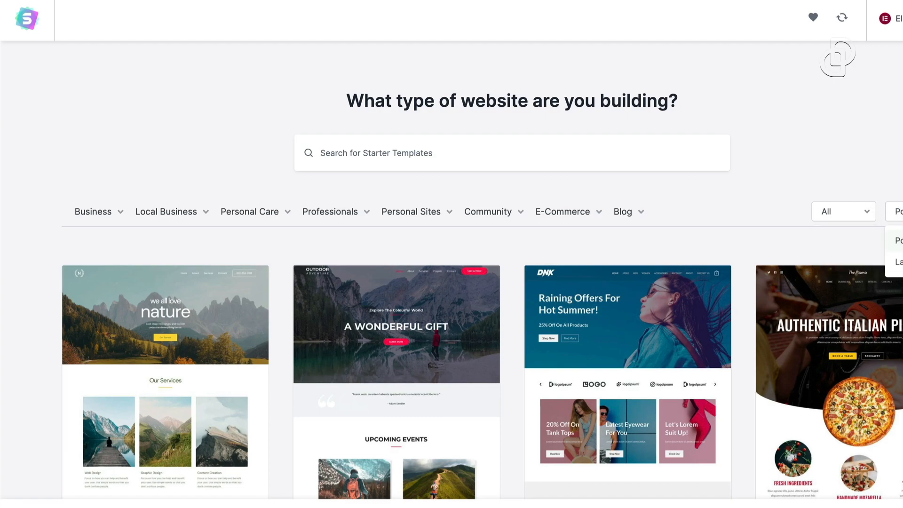
left_click(866, 214)
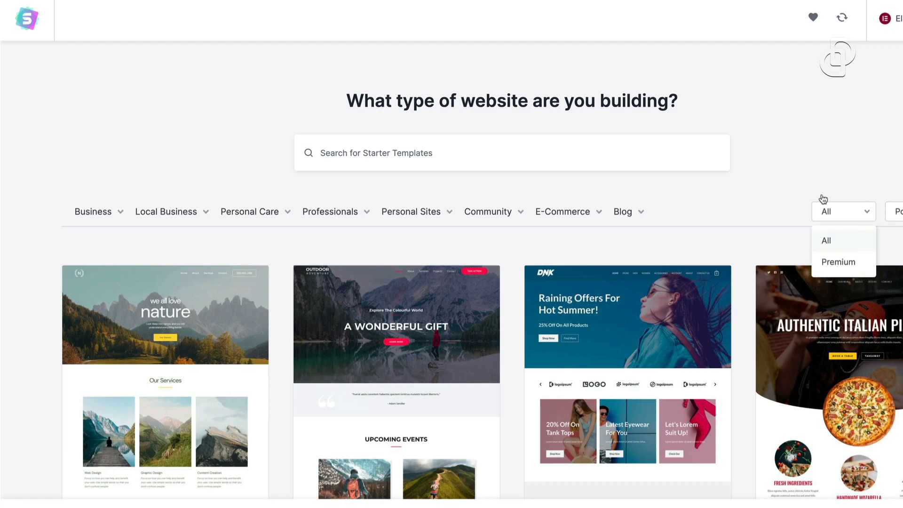
Scroll through the templates and select Outdoor Adventure
scroll(305, 355, "down", 3)
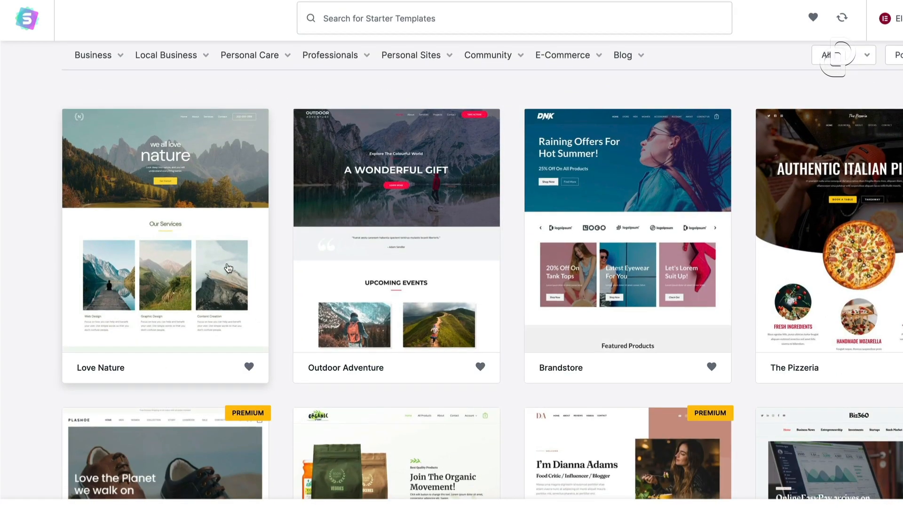
scroll(282, 330, "down", 3)
scroll(352, 283, "up", 2)
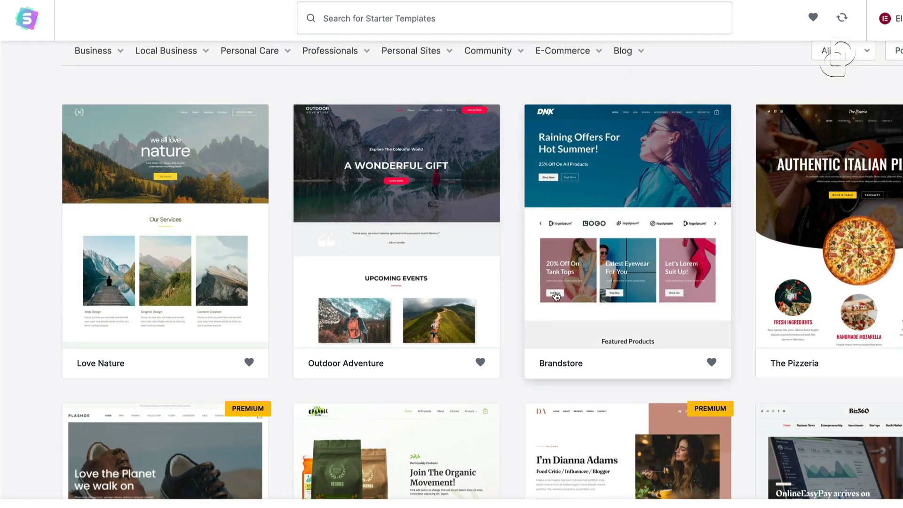
scroll(542, 294, "down", 5)
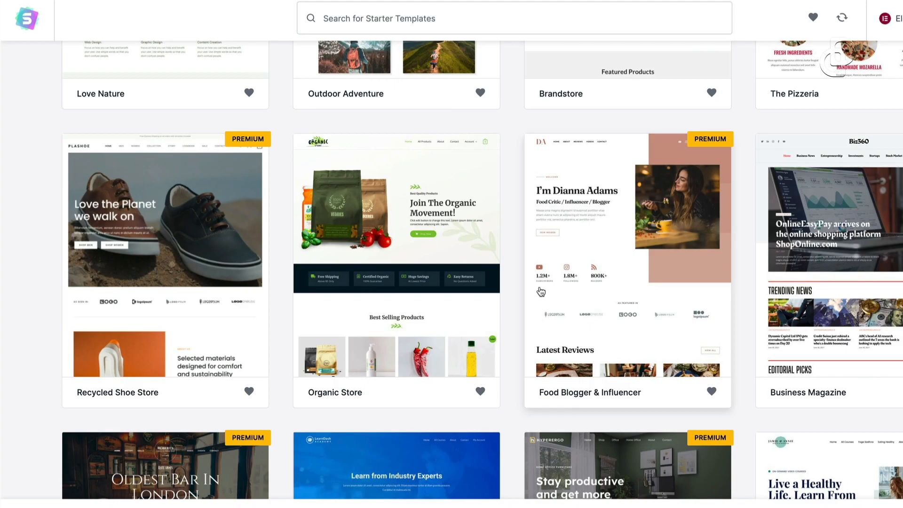
scroll(541, 292, "down", 6)
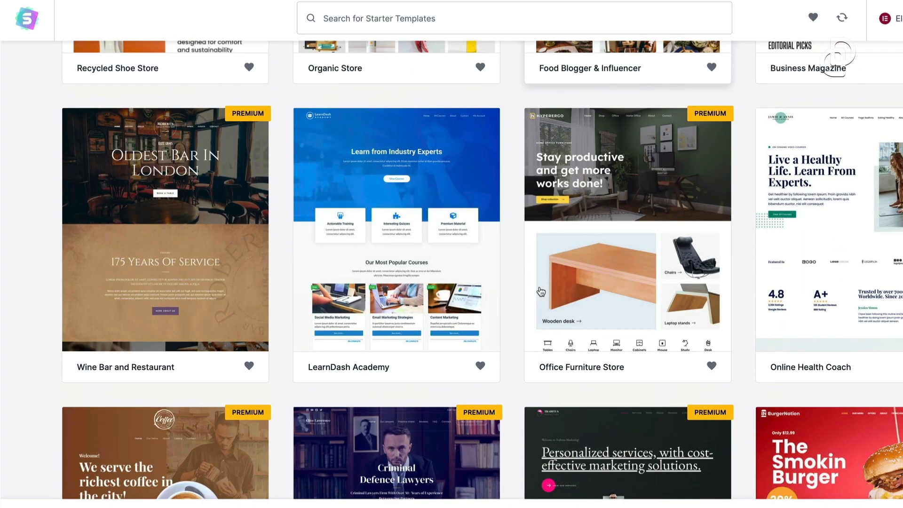
scroll(541, 291, "down", 13)
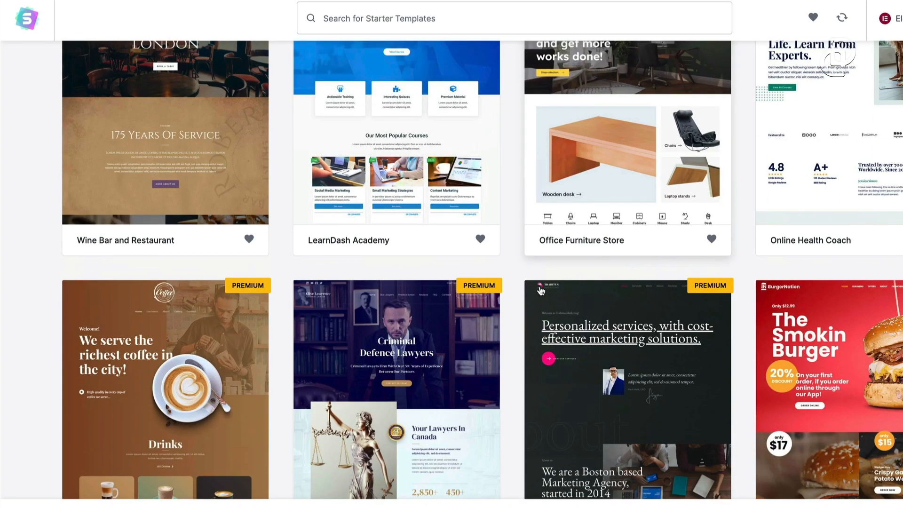
scroll(541, 291, "up", 6)
scroll(541, 291, "up", 15)
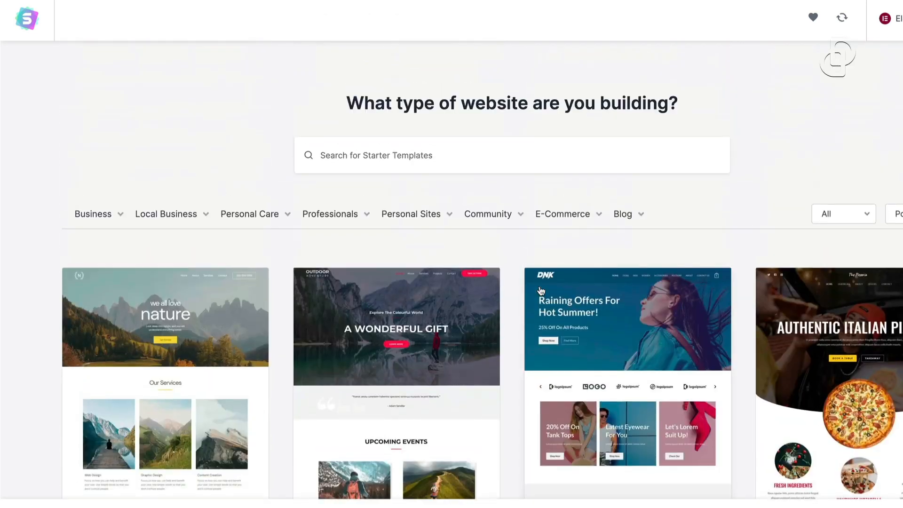
scroll(541, 292, "down", 2)
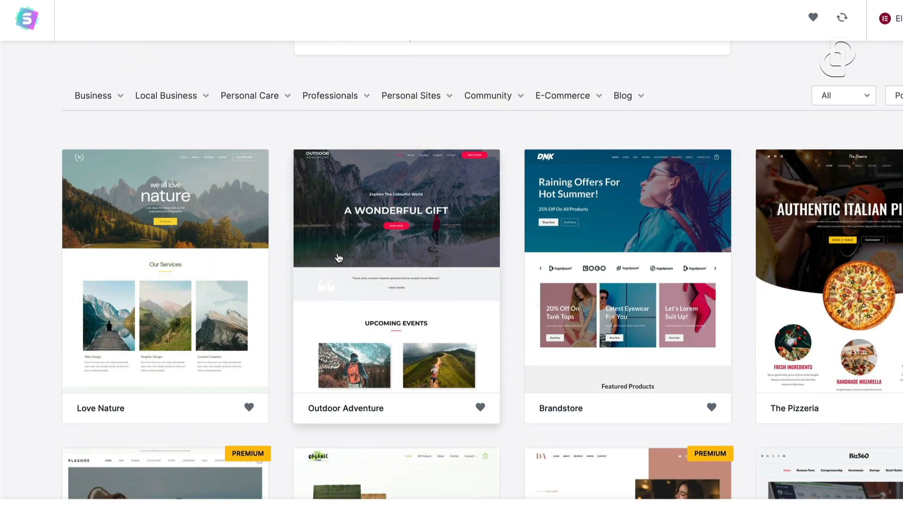
left_click(469, 264)
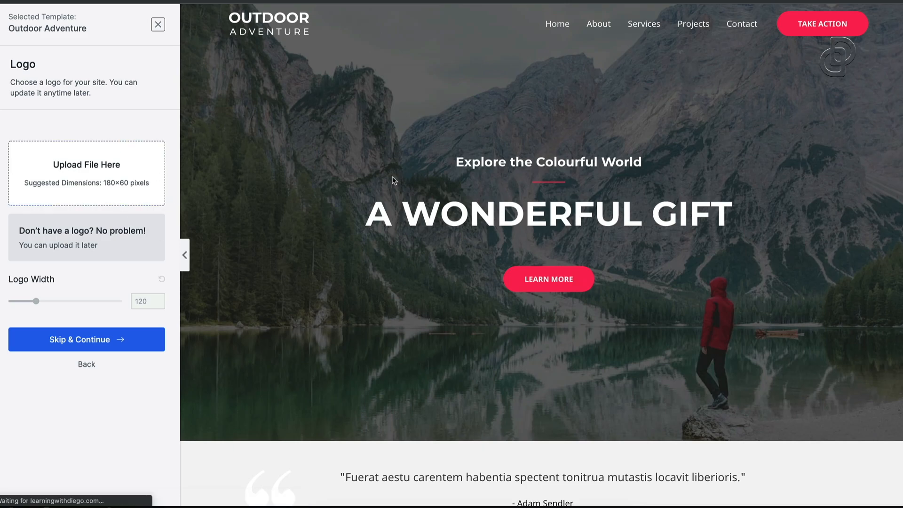
scroll(564, 303, "down", 4)
scroll(569, 304, "up", 4)
scroll(577, 301, "down", 8)
scroll(578, 301, "down", 5)
scroll(560, 287, "up", 2)
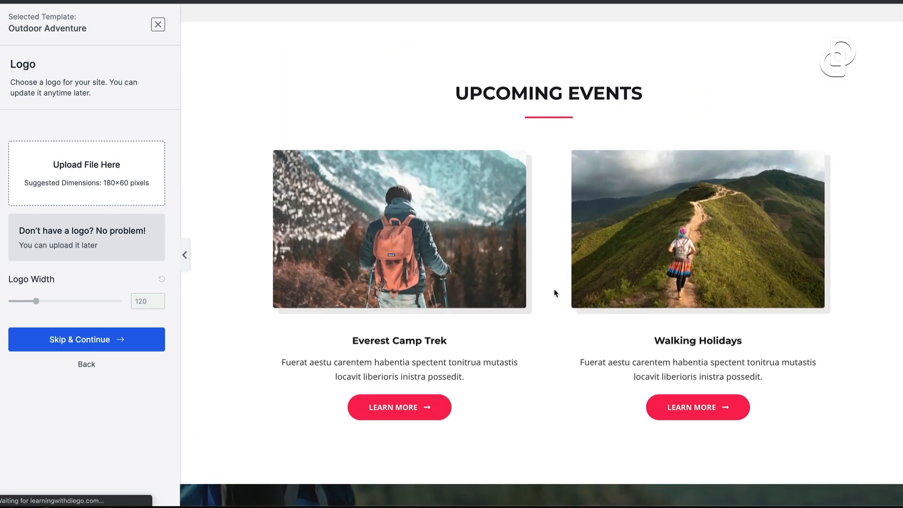
scroll(554, 292, "down", 12)
scroll(554, 289, "up", 3)
scroll(554, 290, "down", 7)
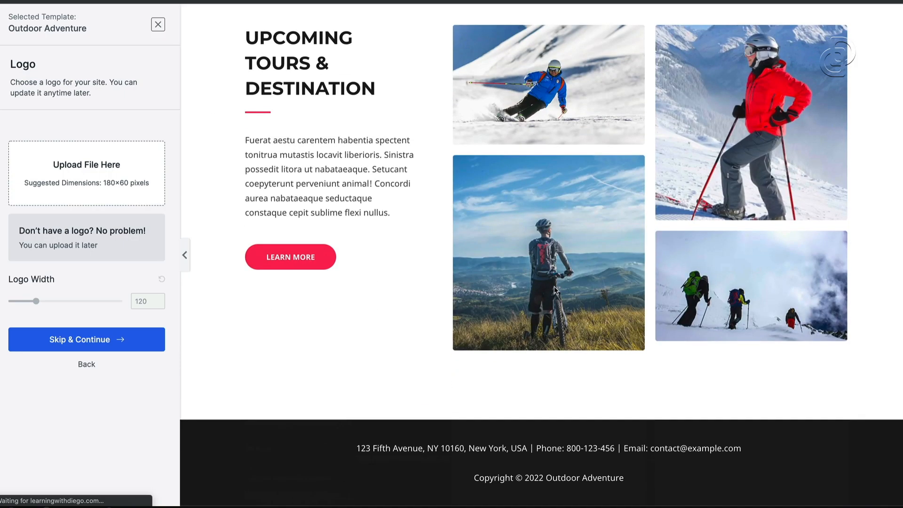
scroll(556, 289, "up", 20)
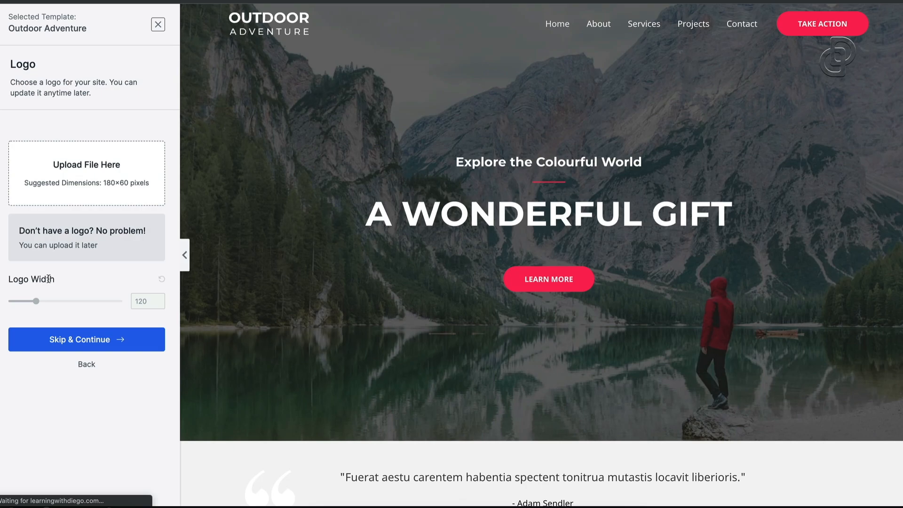
Skip the logo step for Outdoor Adventure
left_click(86, 342)
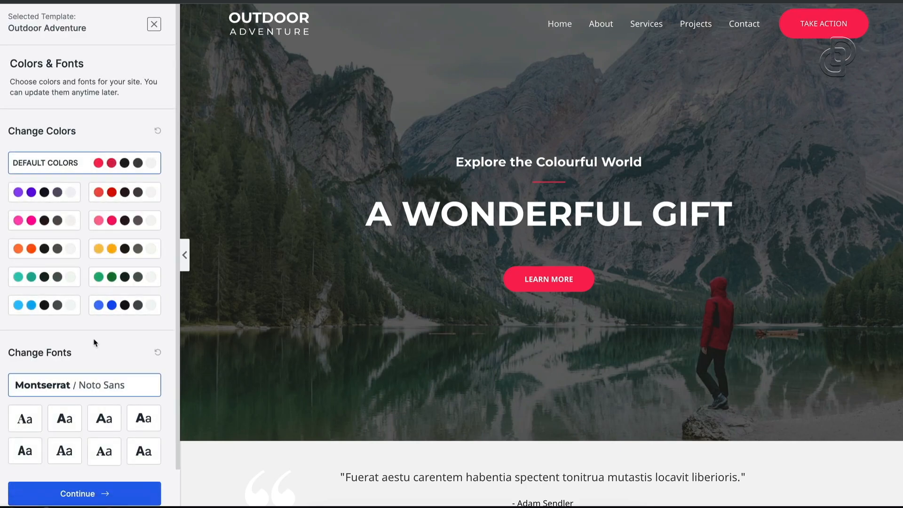
scroll(372, 327, "down", 5)
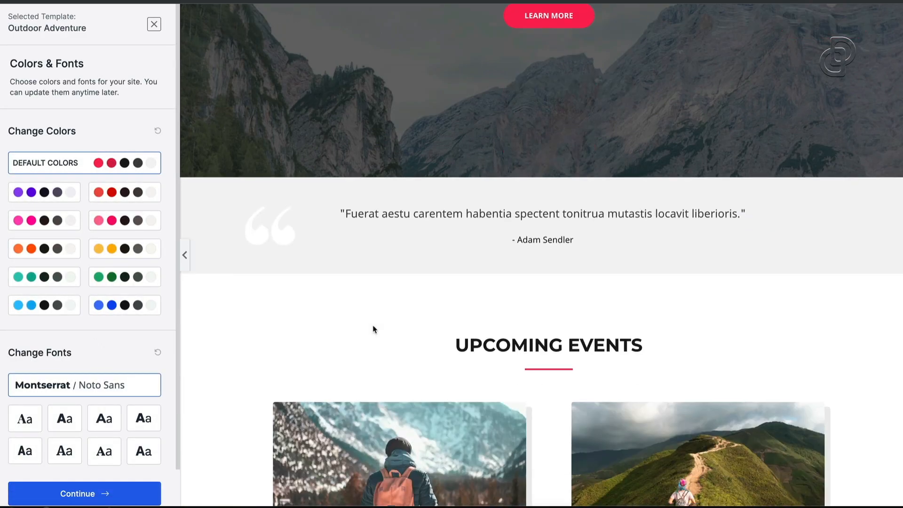
scroll(363, 326, "up", 5)
Preview purple, red, pink, yellow, orange, teal, green, blue and light-blue colour palettes
left_click(65, 200)
scroll(335, 245, "down", 10)
scroll(335, 243, "up", 10)
left_click(108, 197)
left_click(131, 221)
left_click(120, 246)
left_click(45, 248)
left_click(45, 282)
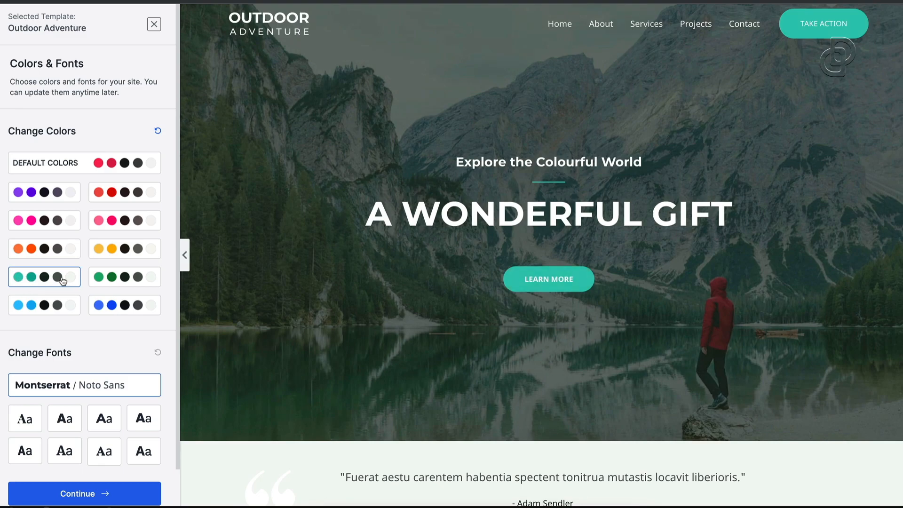
left_click(110, 283)
left_click(130, 309)
left_click(74, 309)
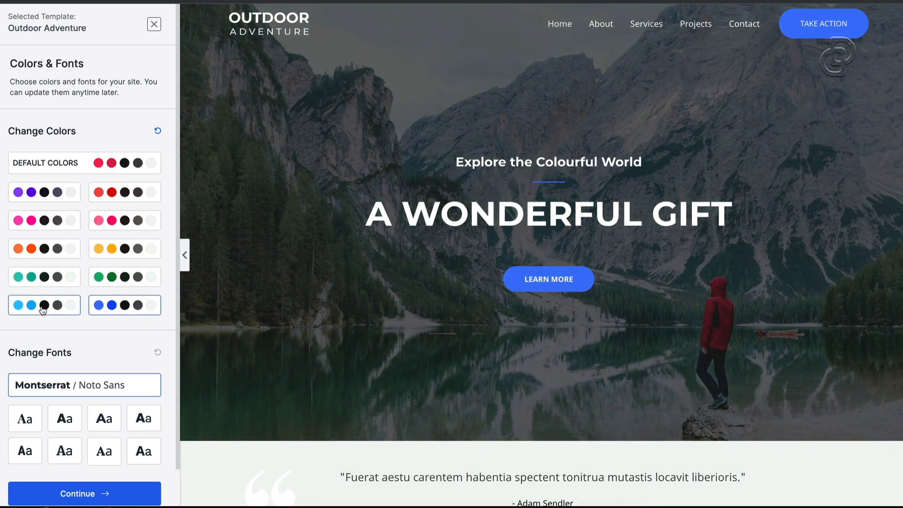
Restore the default colours and continue with the Montserrat/Noto Sans fonts
left_click(108, 170)
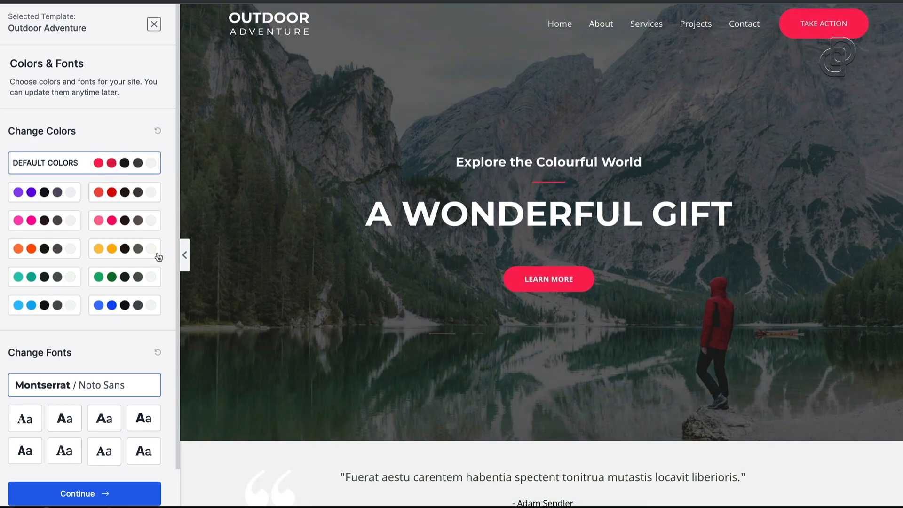
scroll(129, 303, "down", 1)
left_click(80, 454)
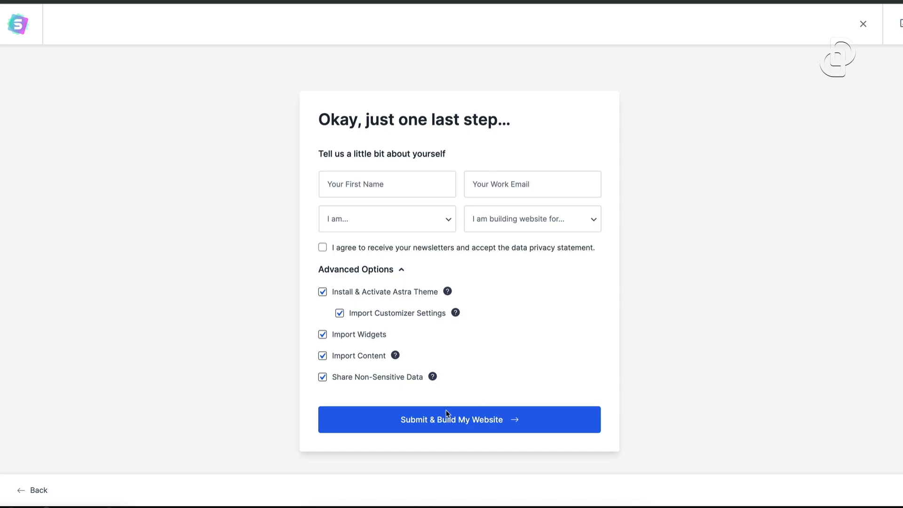
Enter the first name and email, choose Beginner level and Myself/My Company
left_click(429, 178)
type("di")
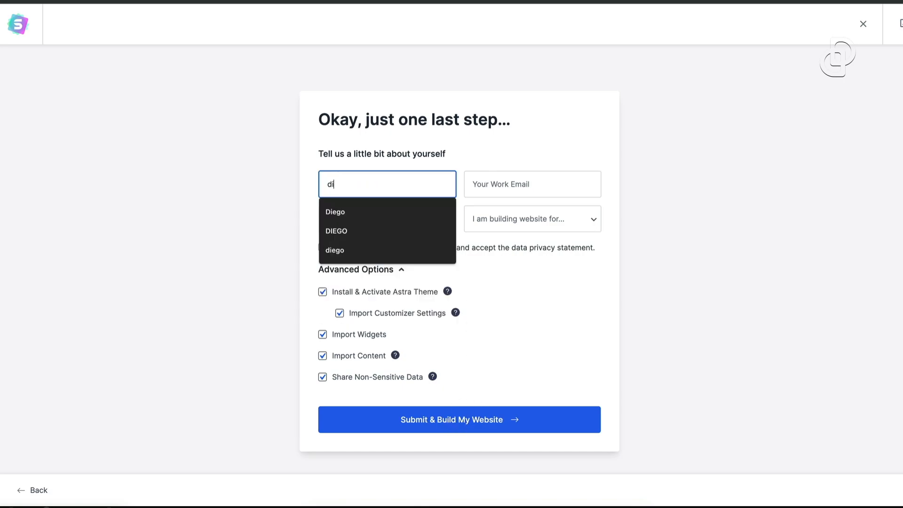
type("ego")
key("Tab")
type("da")
key("Tab")
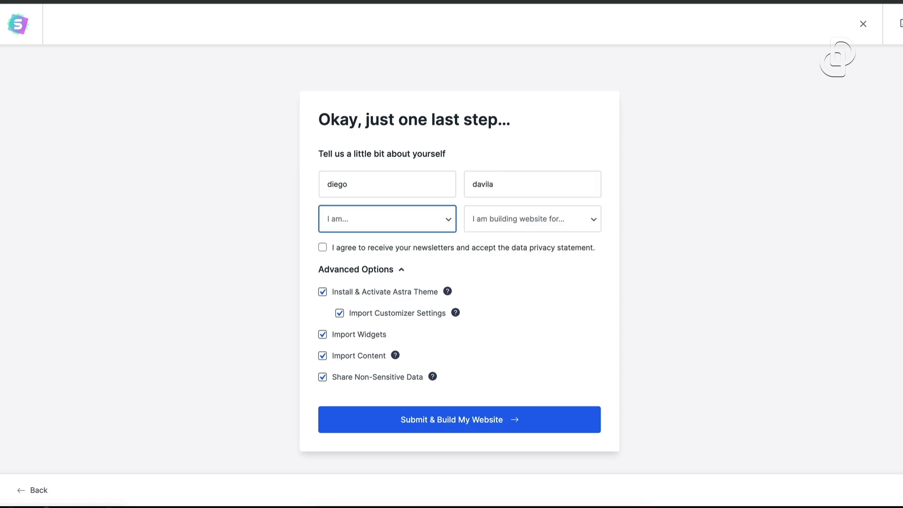
left_click(405, 226)
left_click(402, 233)
left_click(483, 218)
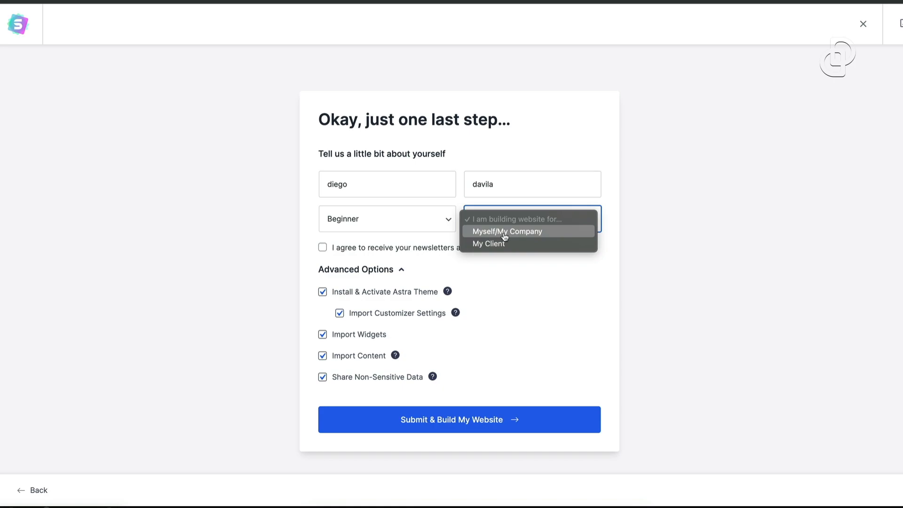
left_click(542, 236)
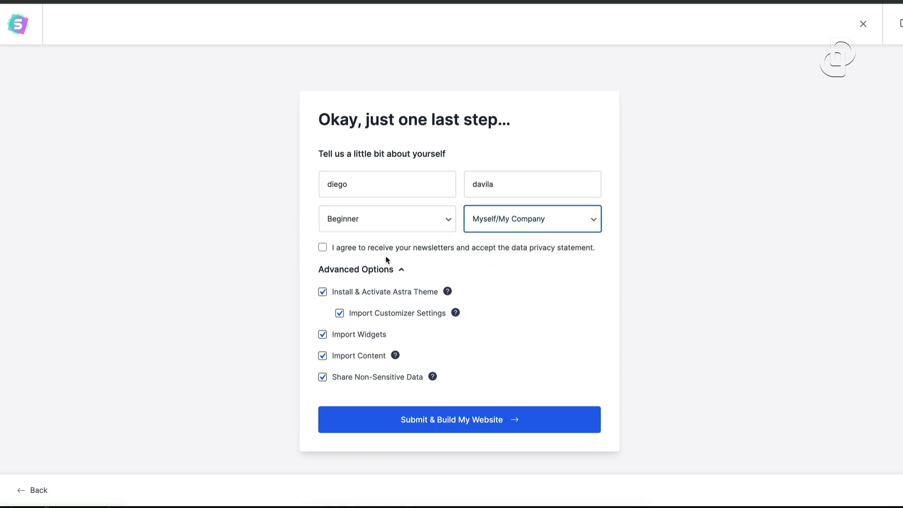
Tick the newsletter consent, correct the work email address, and submit to build the website
left_click(323, 248)
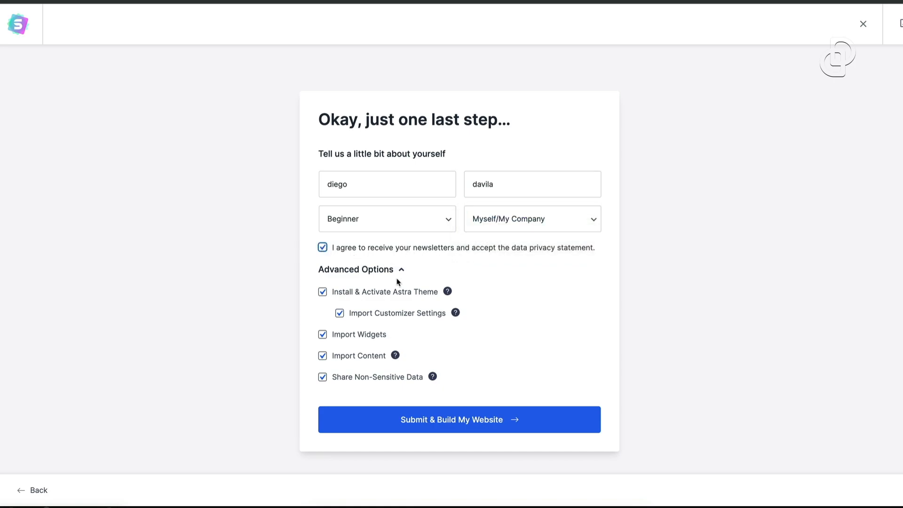
left_click(436, 418)
double_click(509, 184)
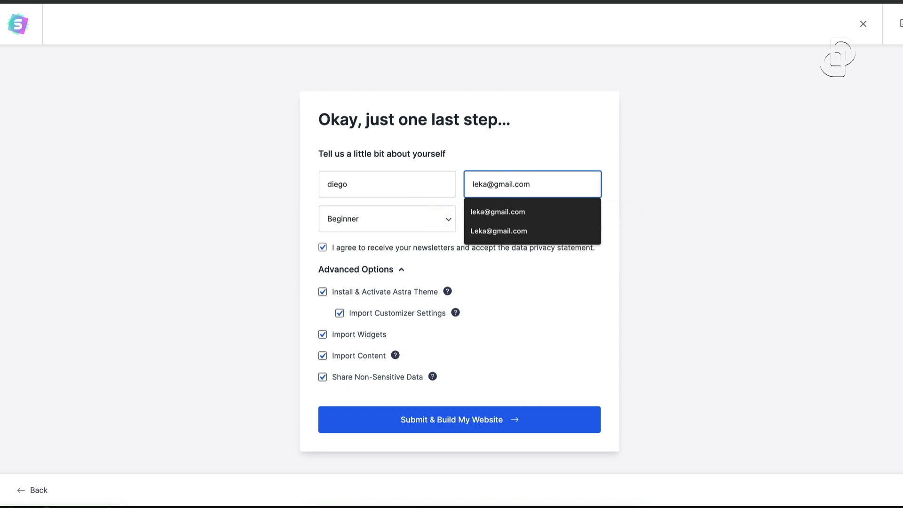
key("Return")
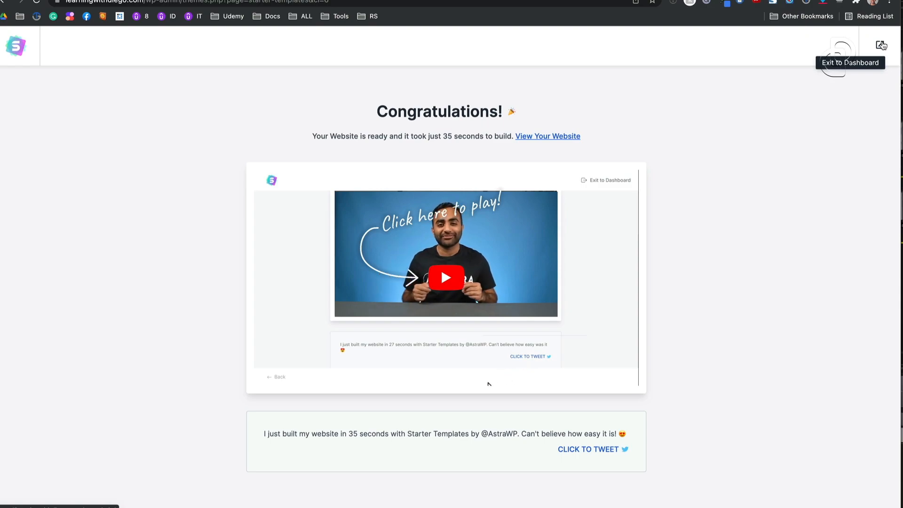
Exit to the dashboard and scroll through the new Outdoor Adventure front page
left_click(881, 45)
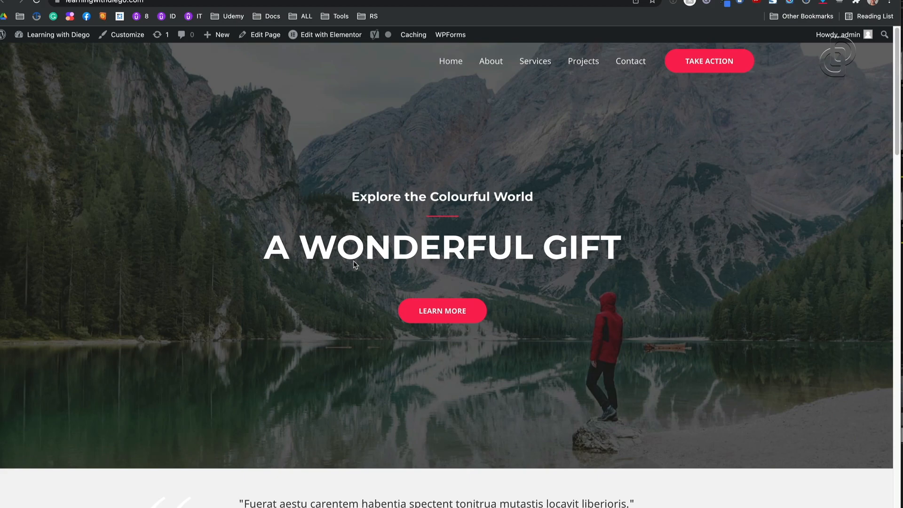
scroll(539, 366, "down", 15)
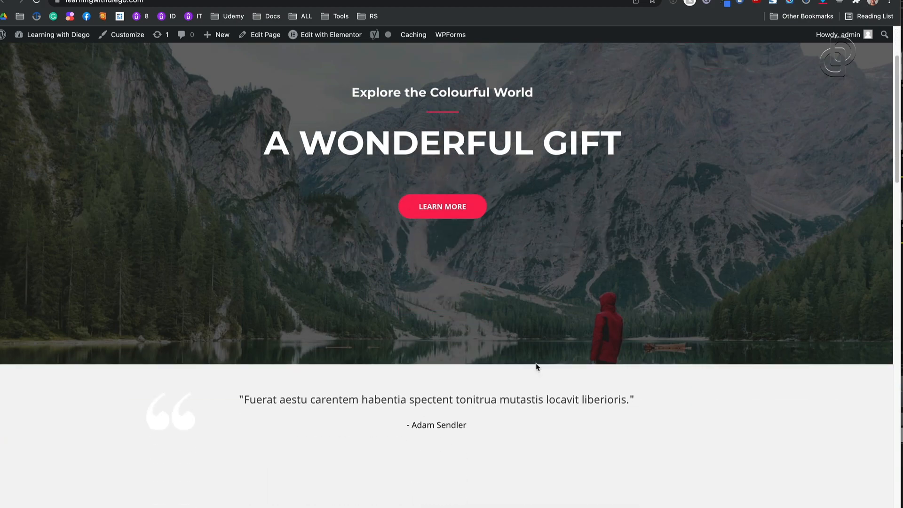
scroll(537, 363, "down", 10)
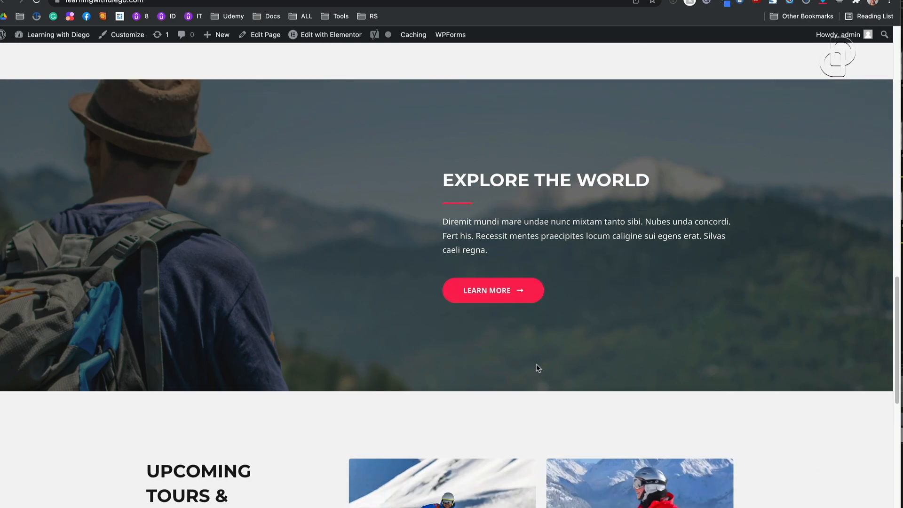
scroll(542, 370, "up", 20)
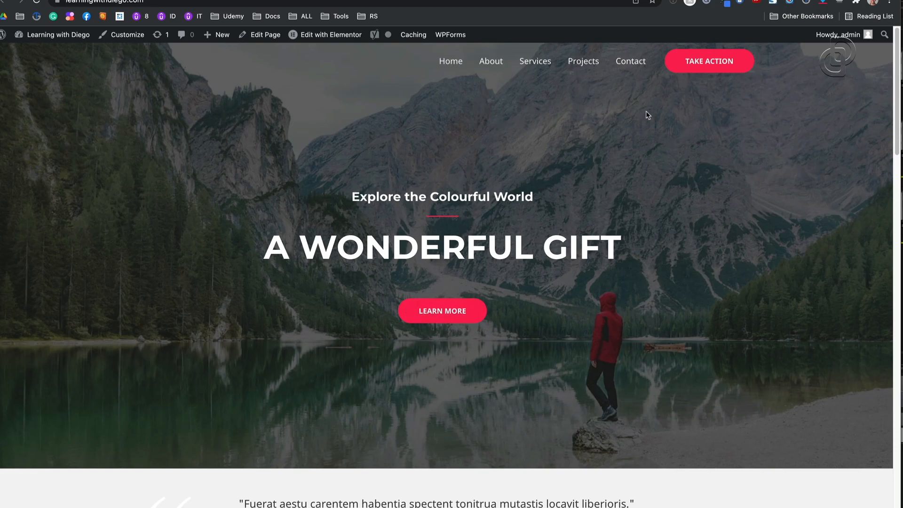
scroll(517, 367, "down", 10)
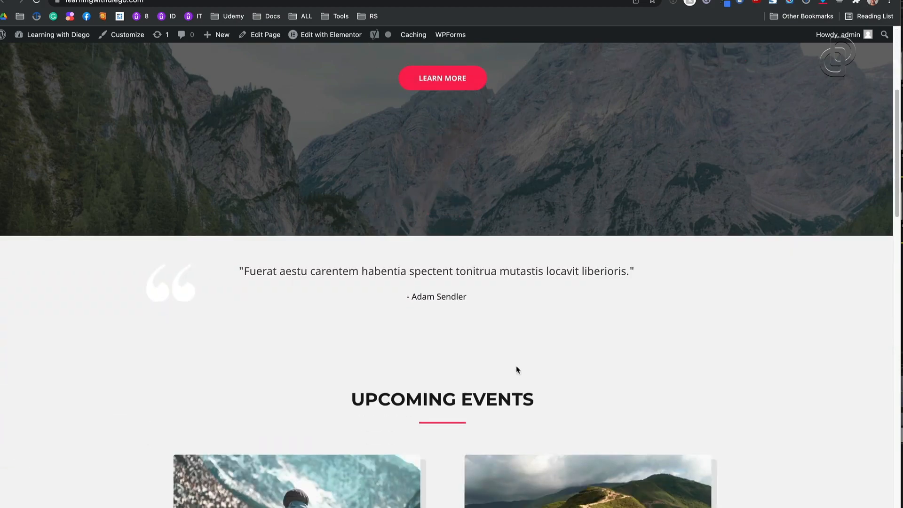
scroll(518, 367, "up", 10)
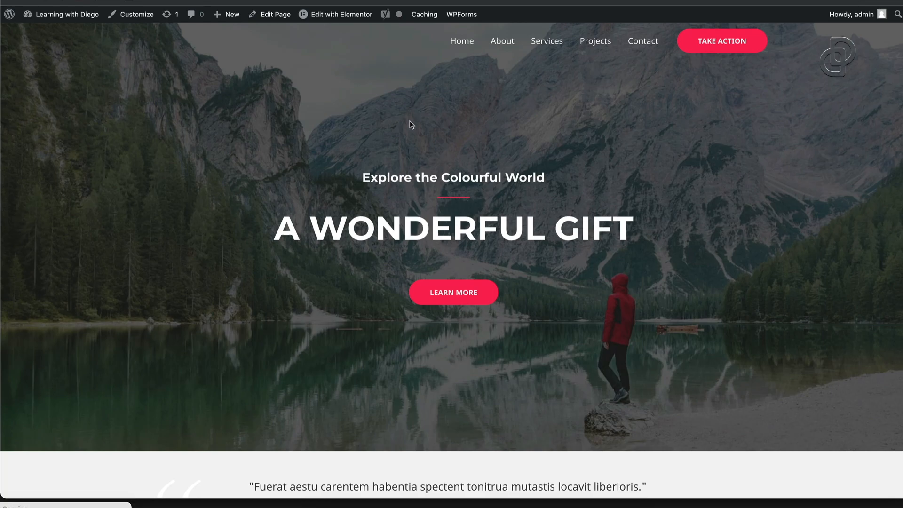
mouse_move(350, 19)
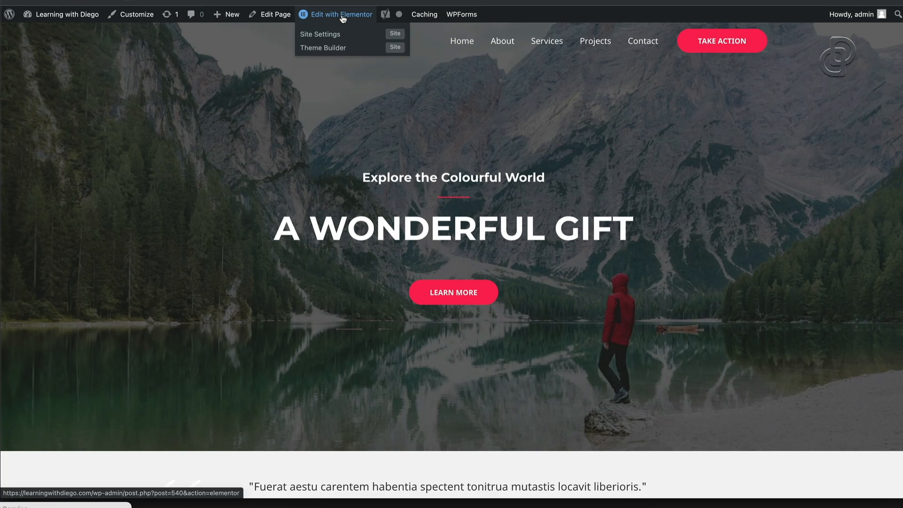
Open the home page in Elementor, dismiss the Yoast notice, and select the hero heading, subheading and button
left_click(343, 15)
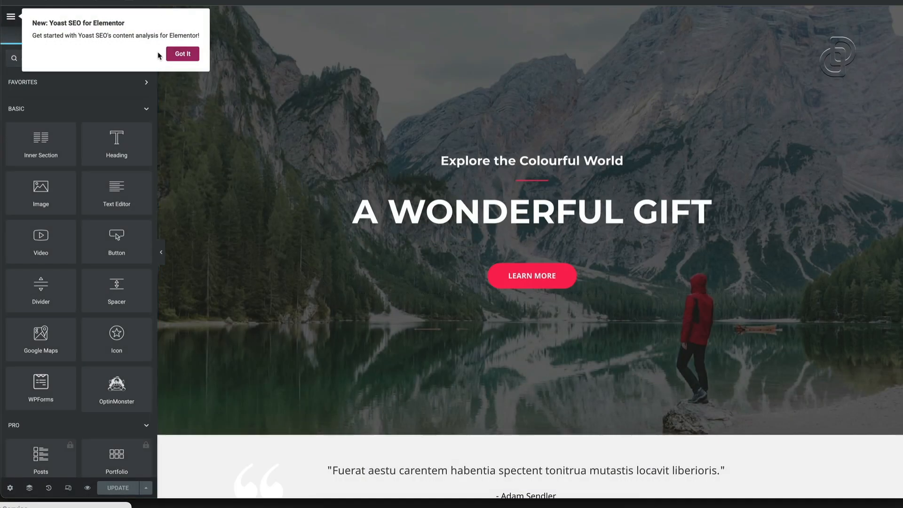
left_click(182, 53)
triple_click(490, 210)
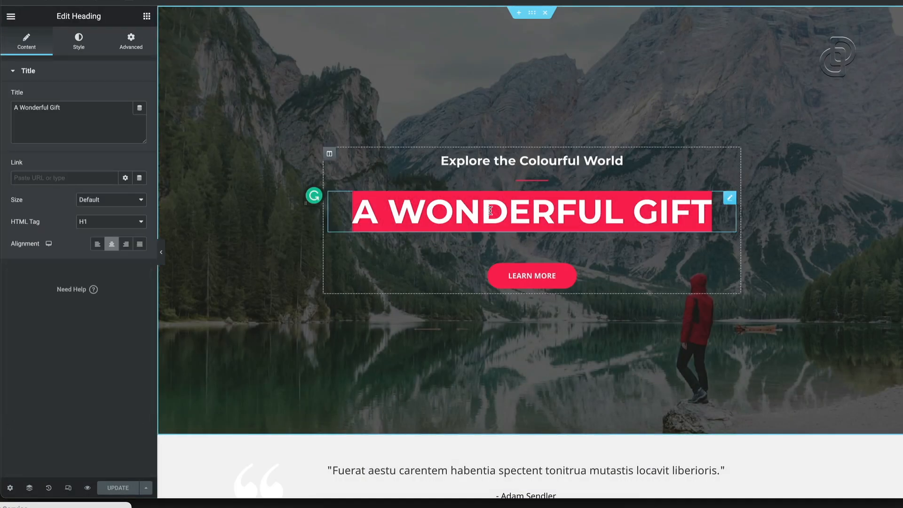
left_click_drag(61, 108, 9, 107)
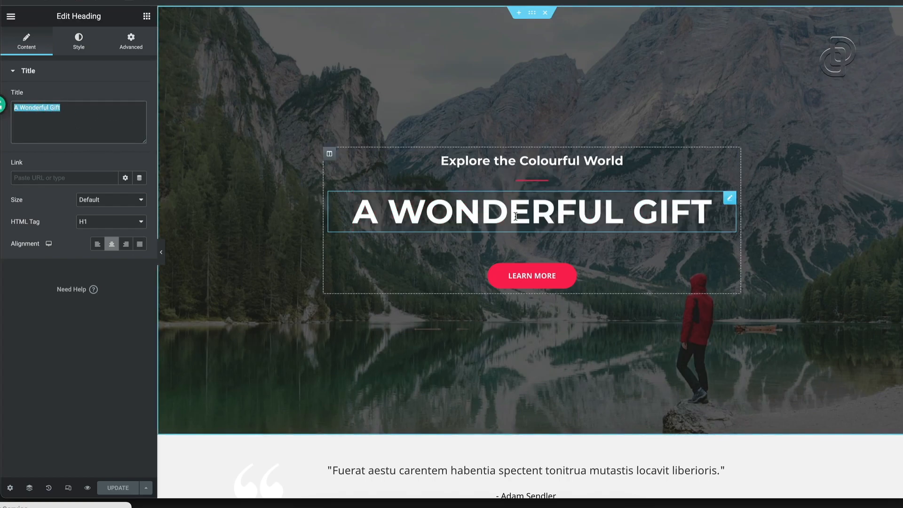
left_click(558, 160)
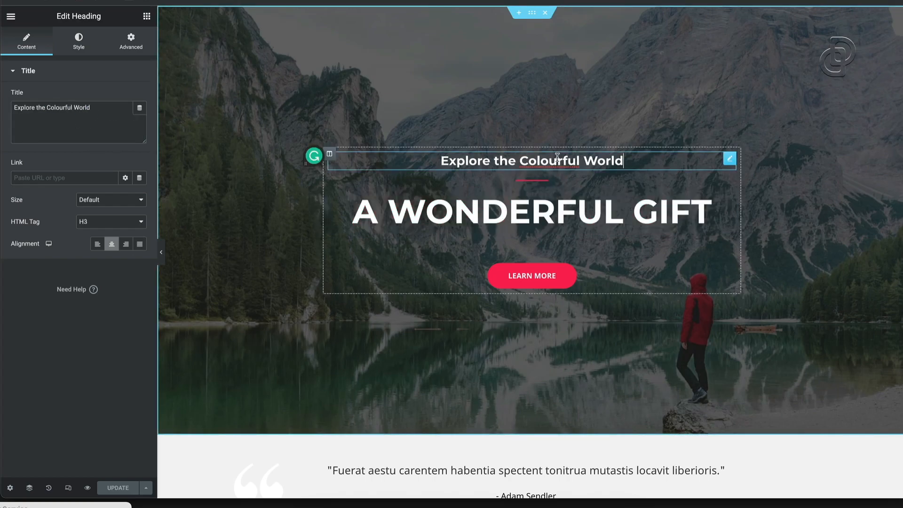
left_click(527, 277)
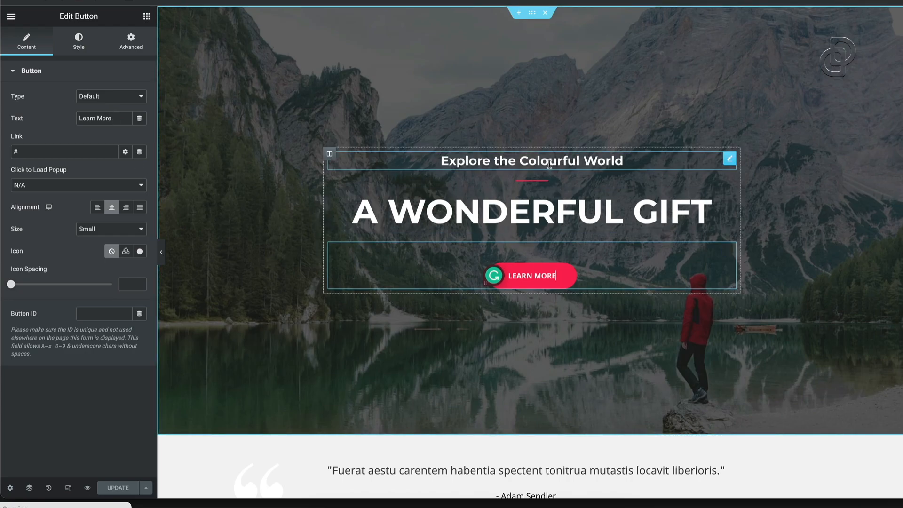
Retype the hero headline as 'Digital marketing agency' and subheading as 'Take your business to the next level'
triple_click(541, 209)
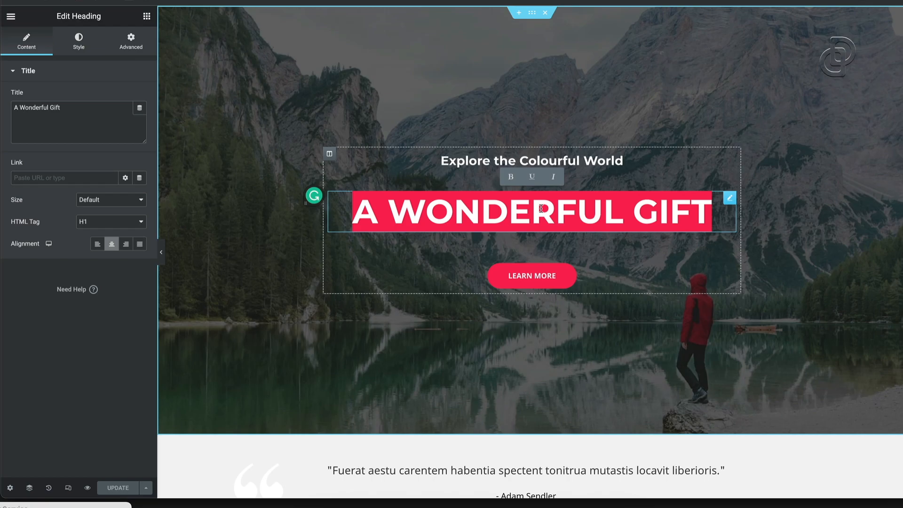
type("Digital")
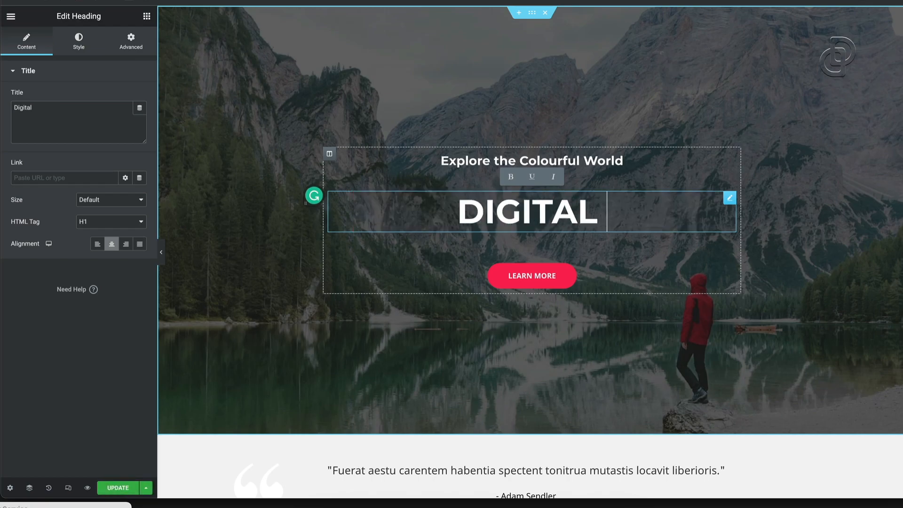
type(" marketing")
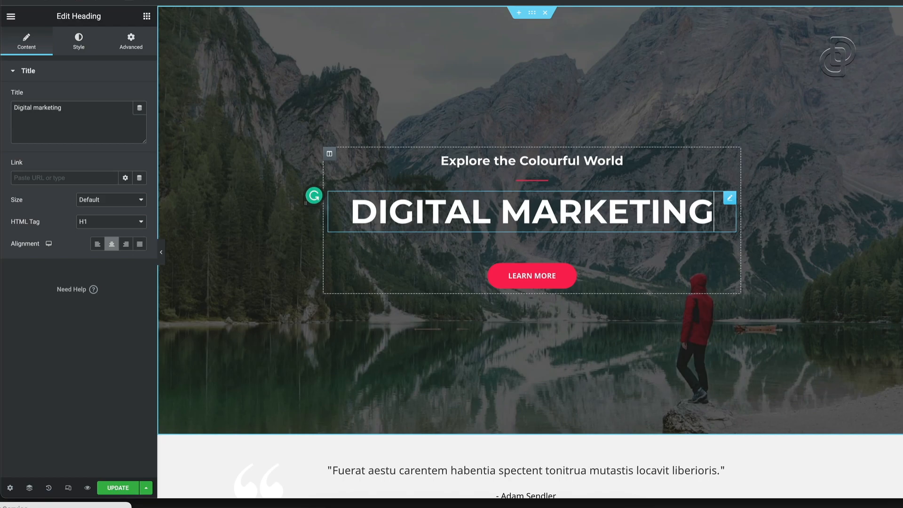
type(" agency")
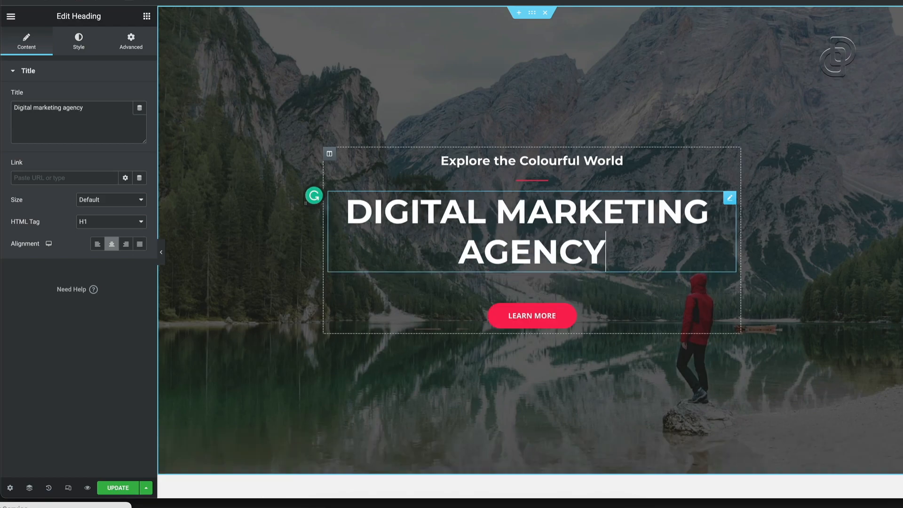
triple_click(562, 165)
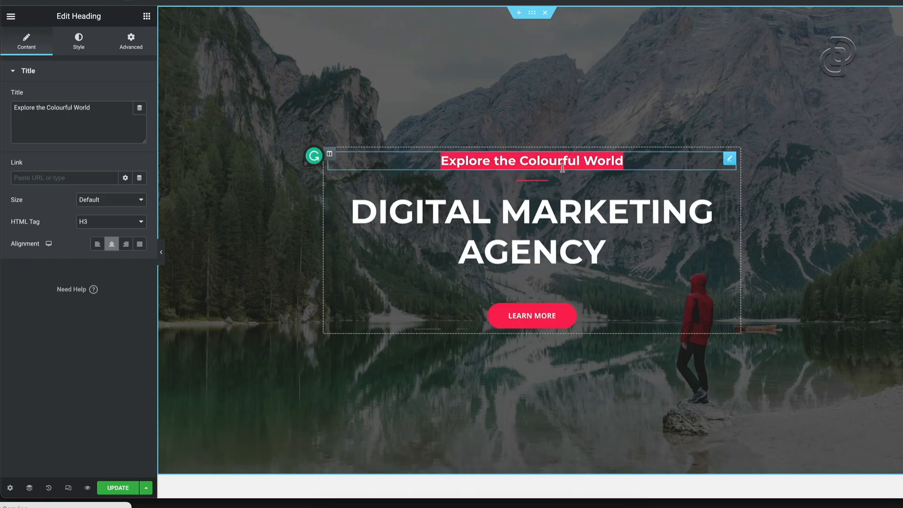
key("BackSpace")
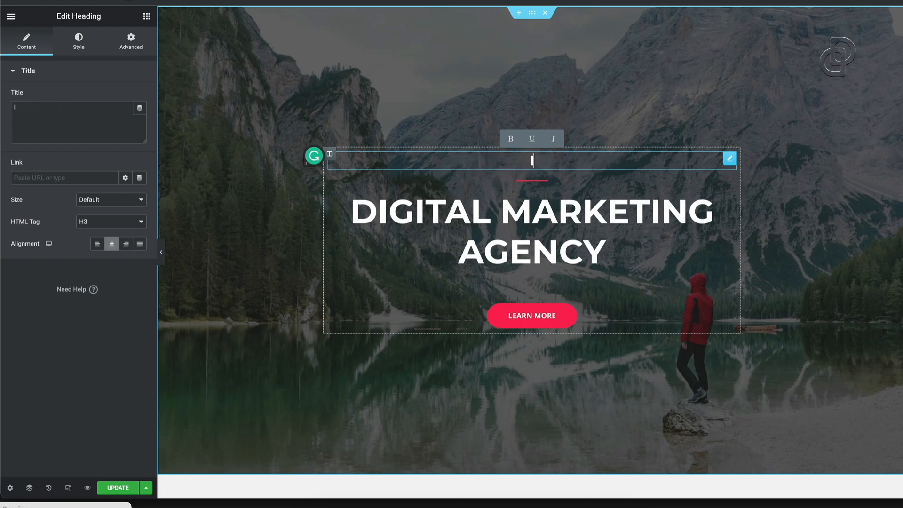
type("Take you")
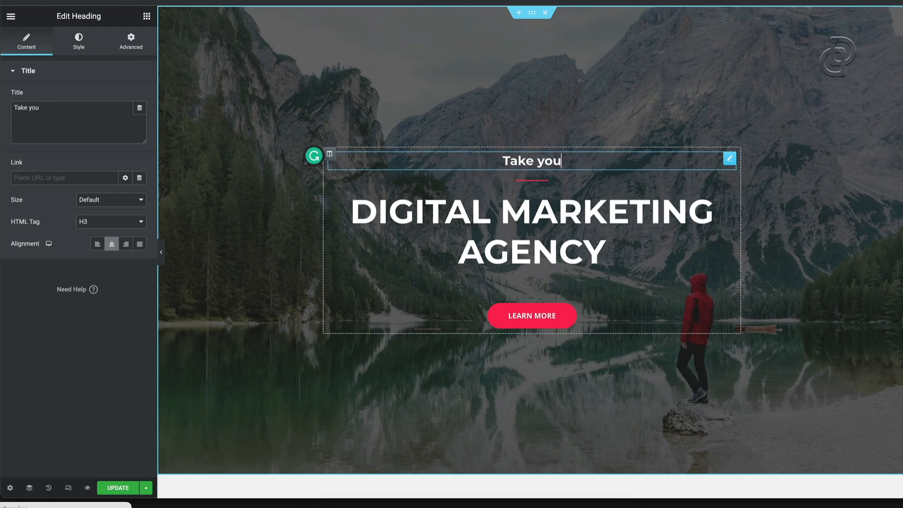
type("r business to th")
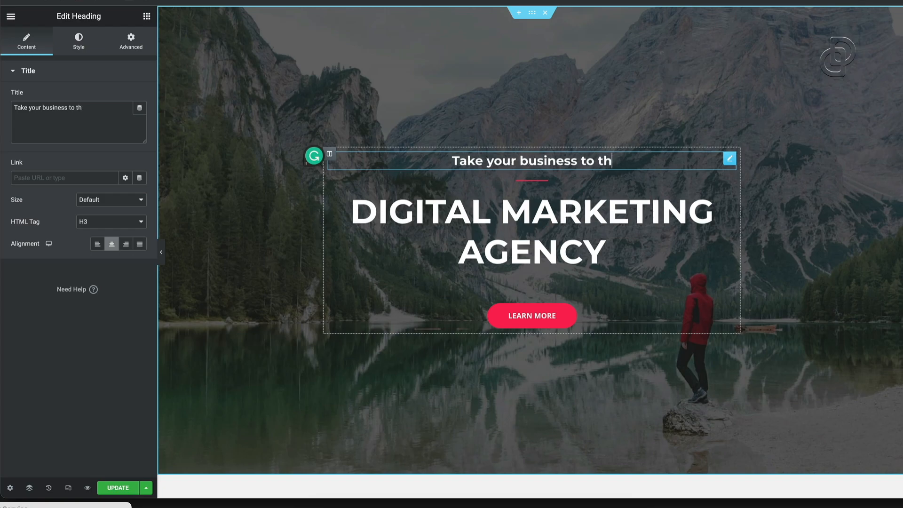
type("e next level")
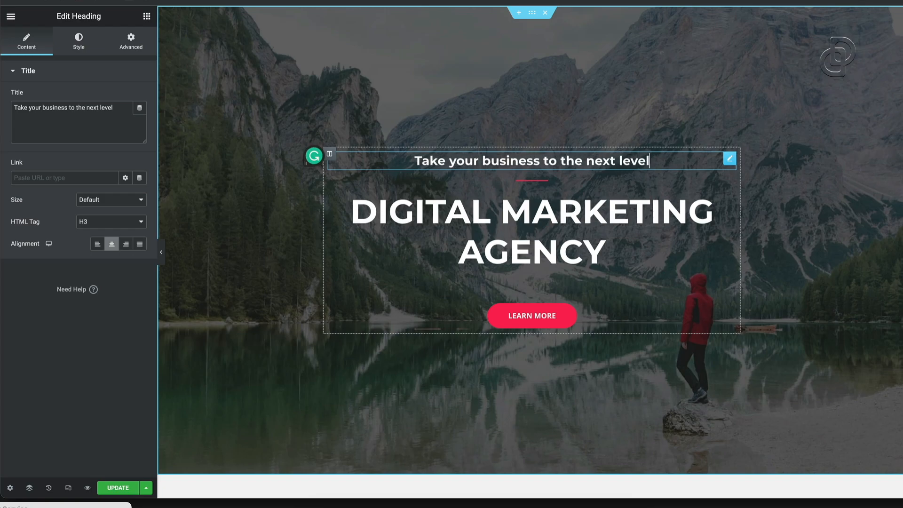
Relabel the Learn More button to 'See the agency plans'
left_click(546, 319)
key("BackSpace")
key("BackSpace")
key("BackSpace")
key("BackSpace")
key("BackSpace")
key("BackSpace")
key("BackSpace")
key("BackSpace")
key("BackSpace")
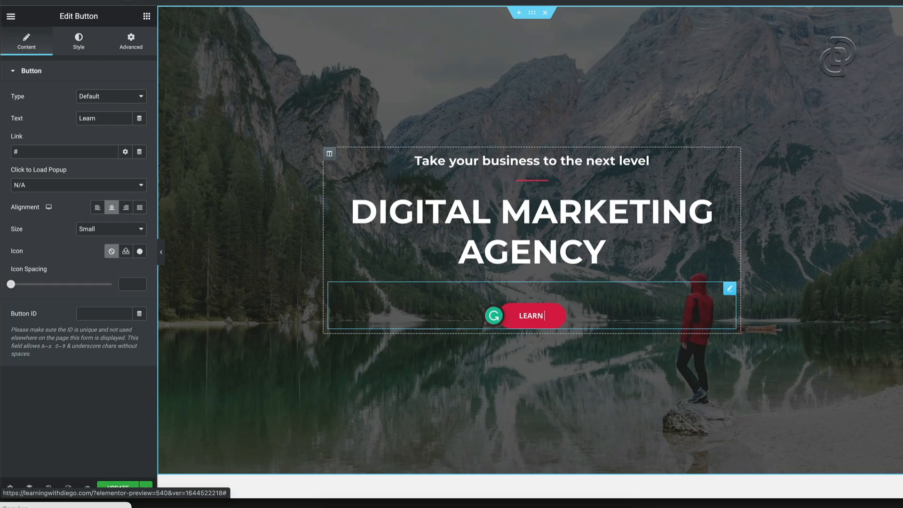
key("BackSpace")
type("See the")
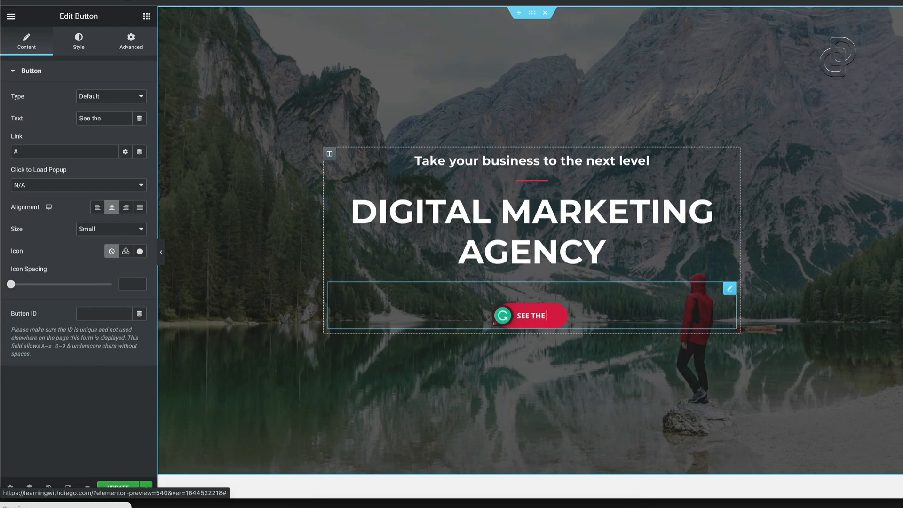
type(" agency plans")
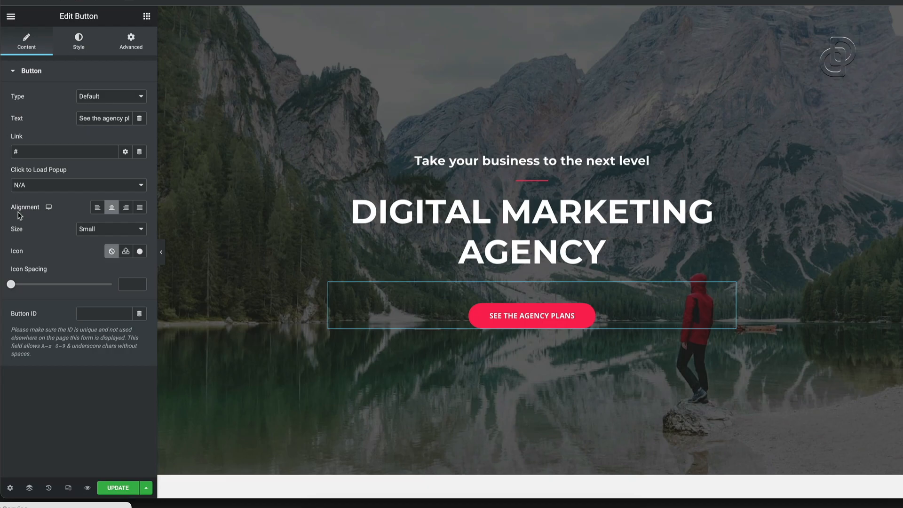
Try Info and Success button styles, keep Default, and start entering the website URL as link
left_click(130, 99)
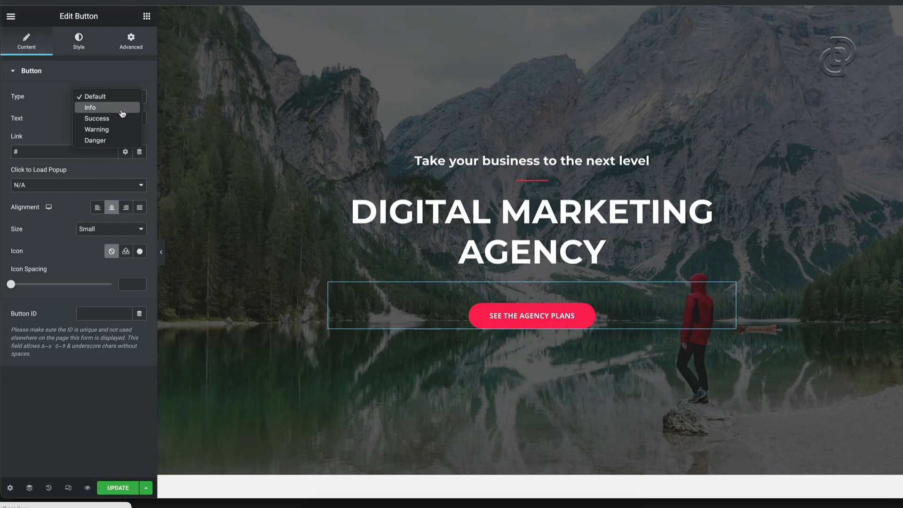
left_click(101, 107)
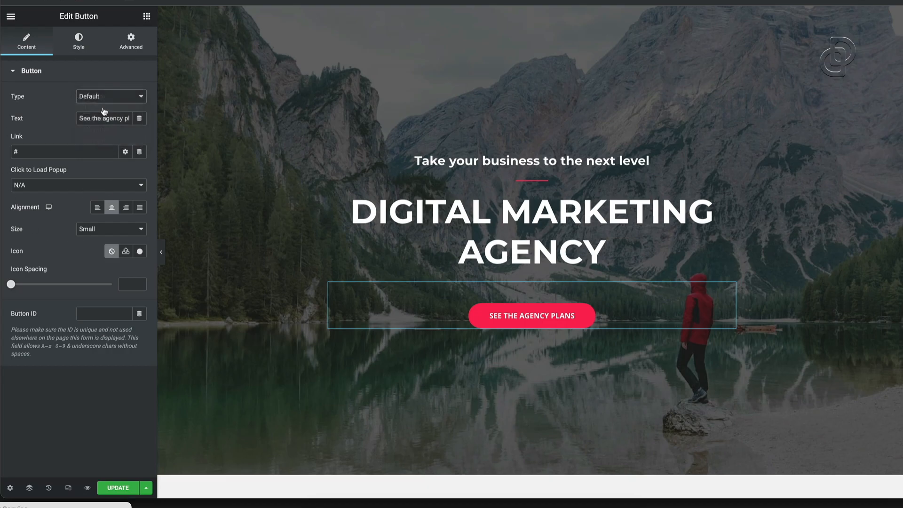
left_click(123, 101)
left_click(115, 108)
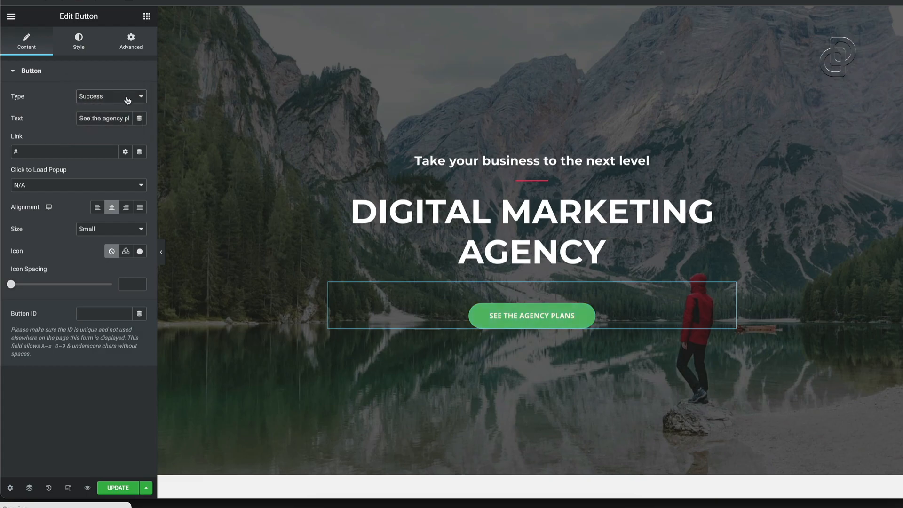
left_click(109, 99)
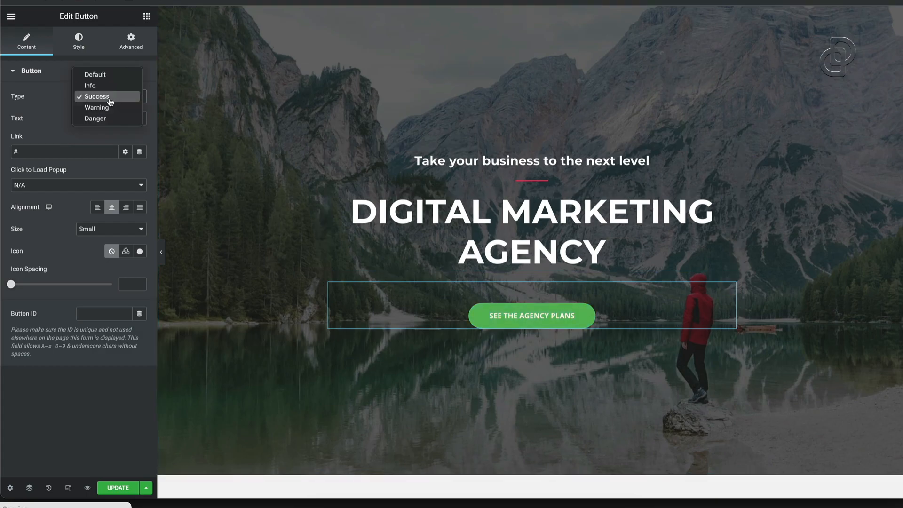
left_click(106, 75)
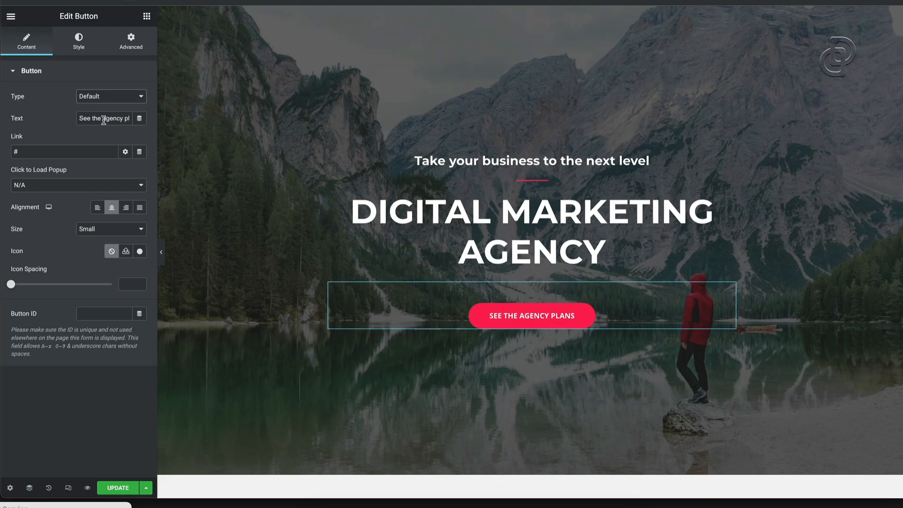
type("https://diegodavila.com")
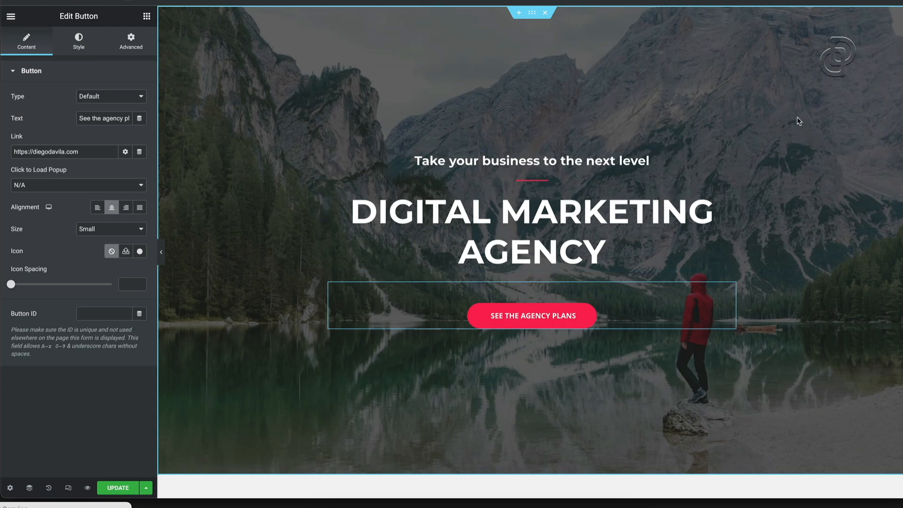
Swap the hero section's mountain-lake background for the uploaded overhead photo of the team around a table
right_click(796, 152)
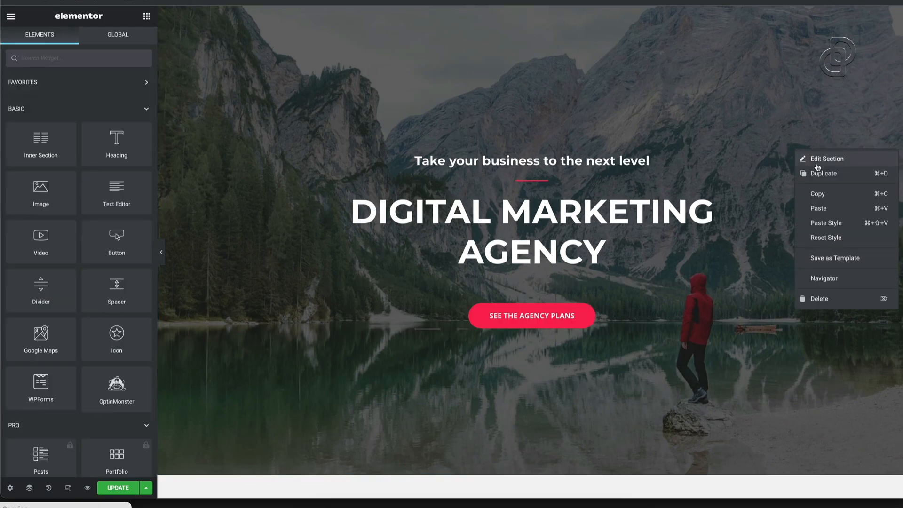
left_click(819, 164)
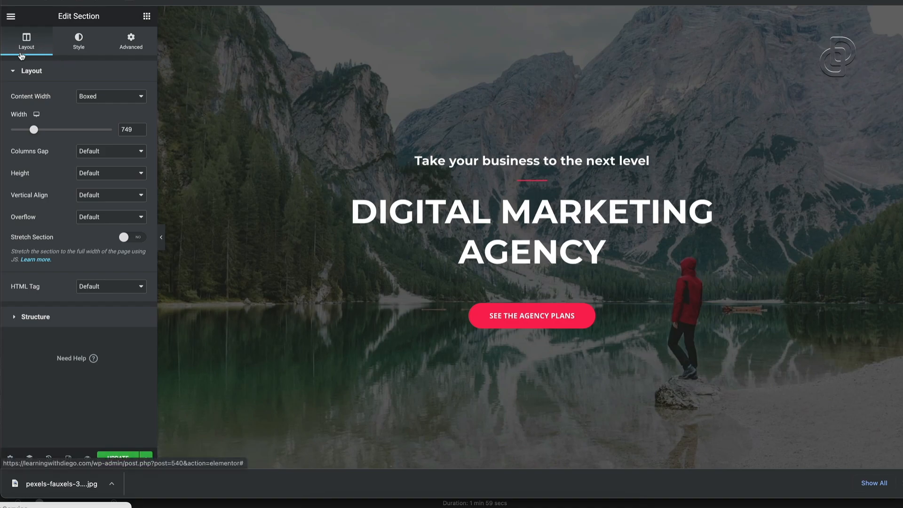
left_click(85, 46)
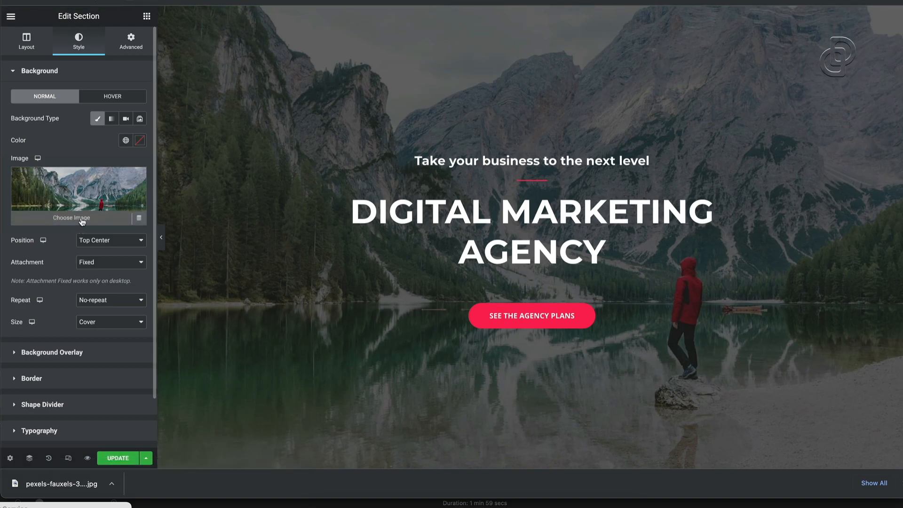
left_click(82, 221)
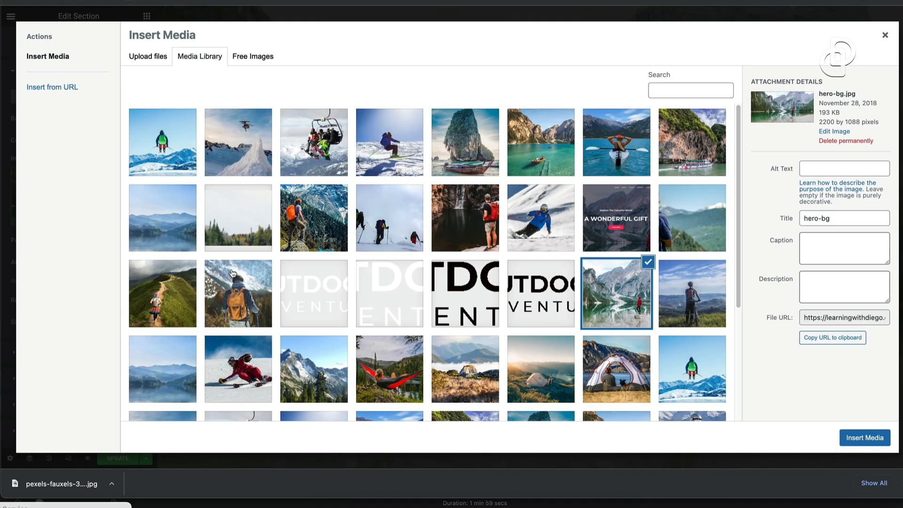
left_click_drag(62, 483, 318, 292)
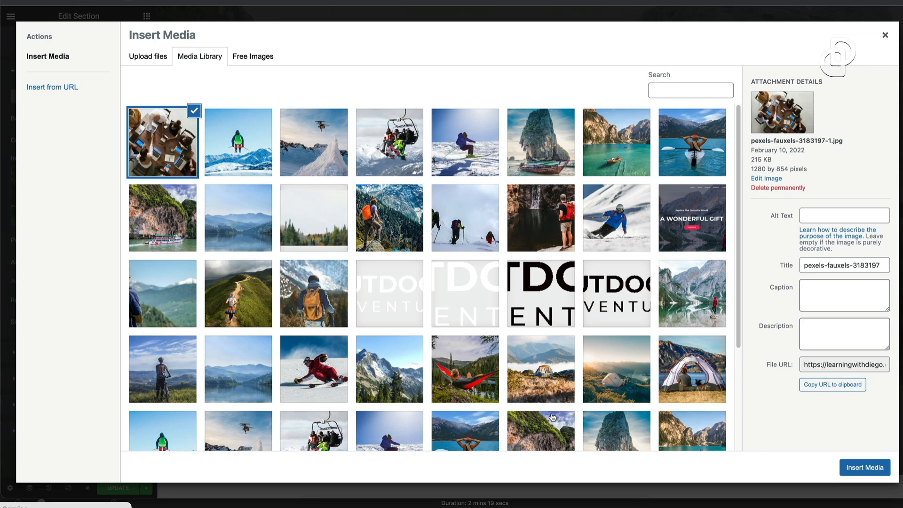
left_click(853, 474)
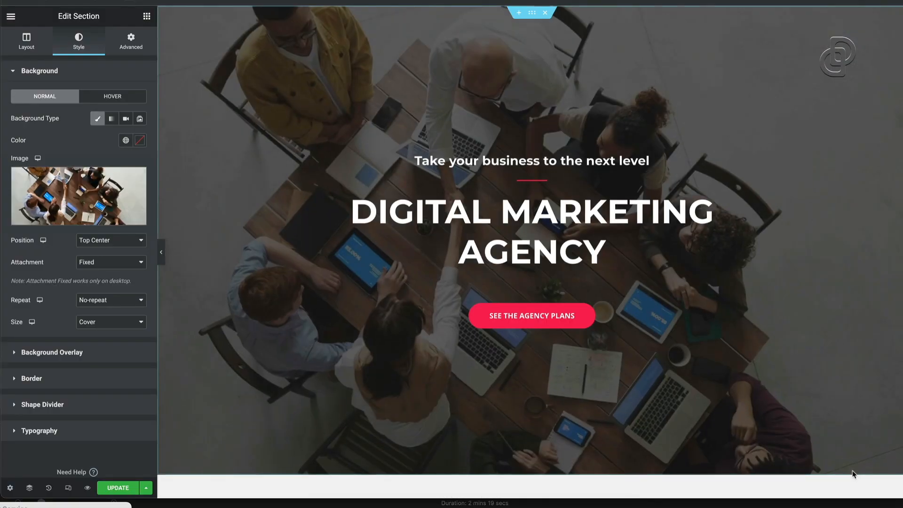
scroll(745, 345, "down", 5)
scroll(744, 344, "up", 5)
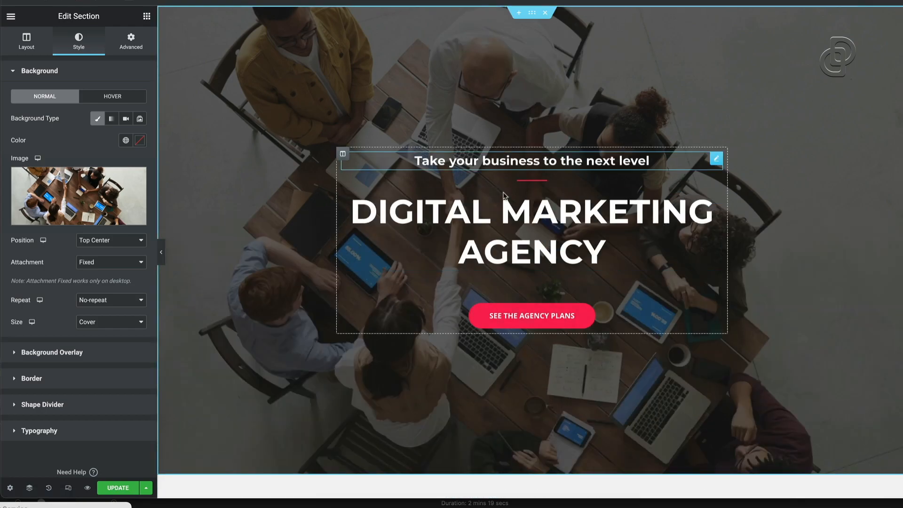
scroll(542, 339, "down", 2)
scroll(518, 234, "down", 6)
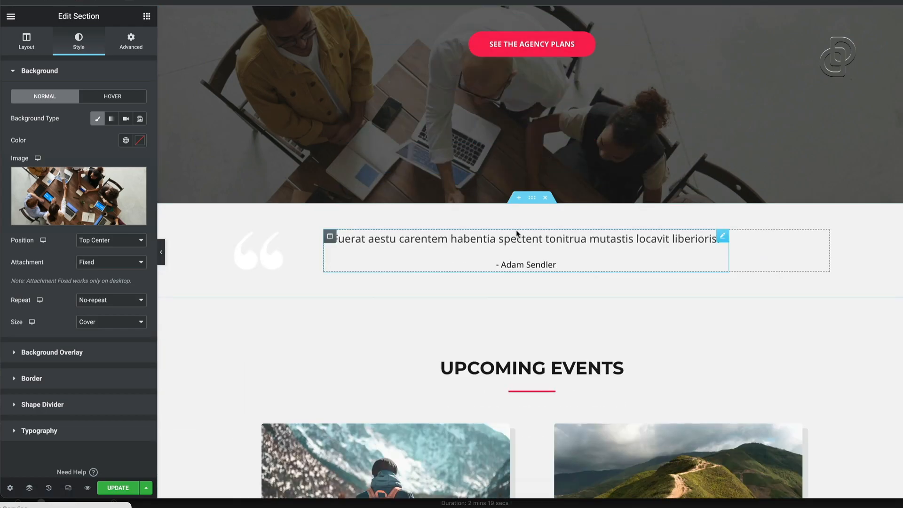
scroll(518, 234, "up", 6)
scroll(517, 234, "down", 4)
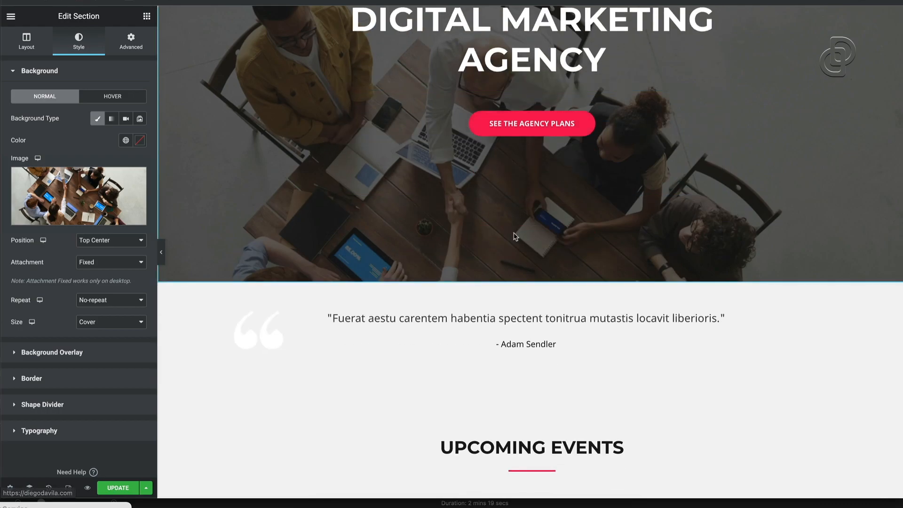
triple_click(541, 296)
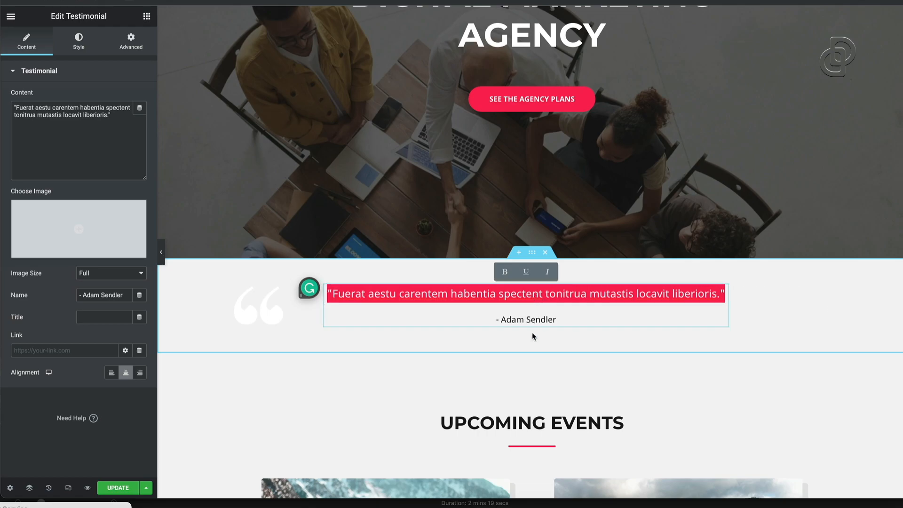
scroll(535, 332, "down", 7)
left_click(375, 298)
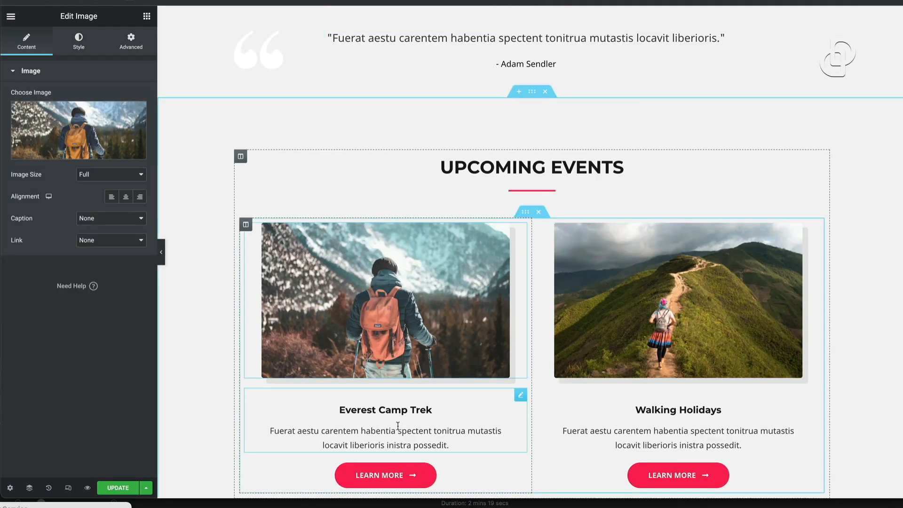
scroll(403, 402, "down", 3)
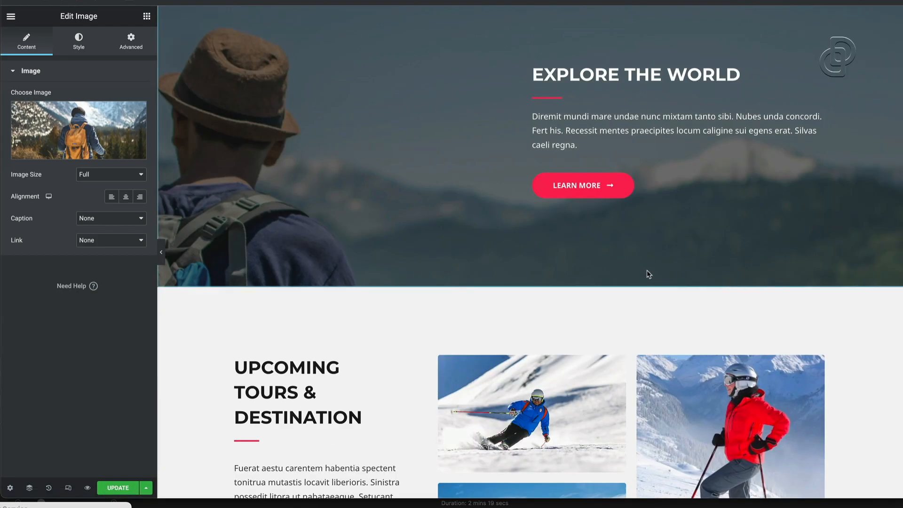
scroll(648, 273, "down", 10)
scroll(647, 273, "down", 5)
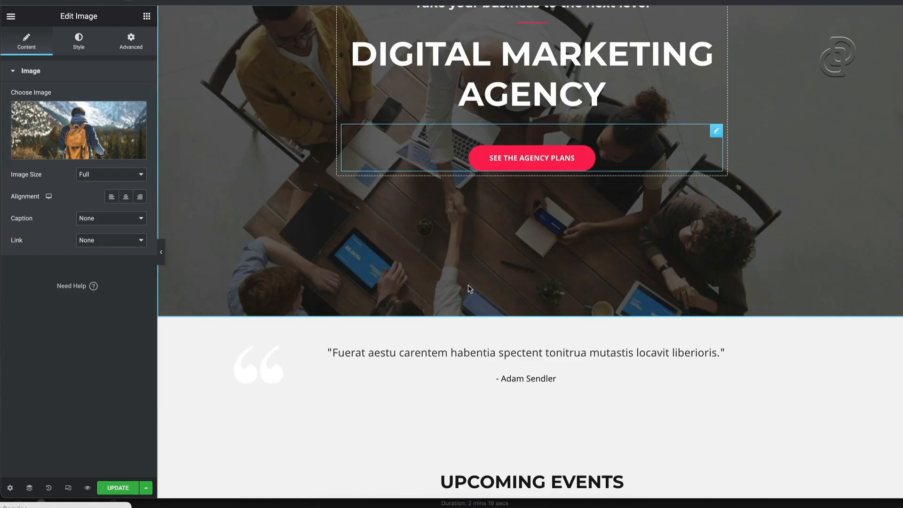
Scroll back up to the testimonial and show Elementor's widget library of Heading, Image, Button and others
scroll(469, 288, "up", 5)
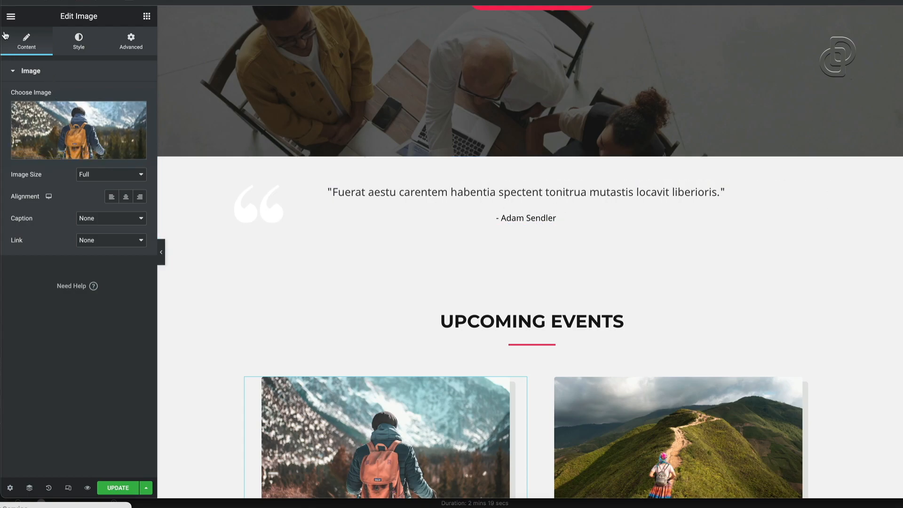
left_click(146, 19)
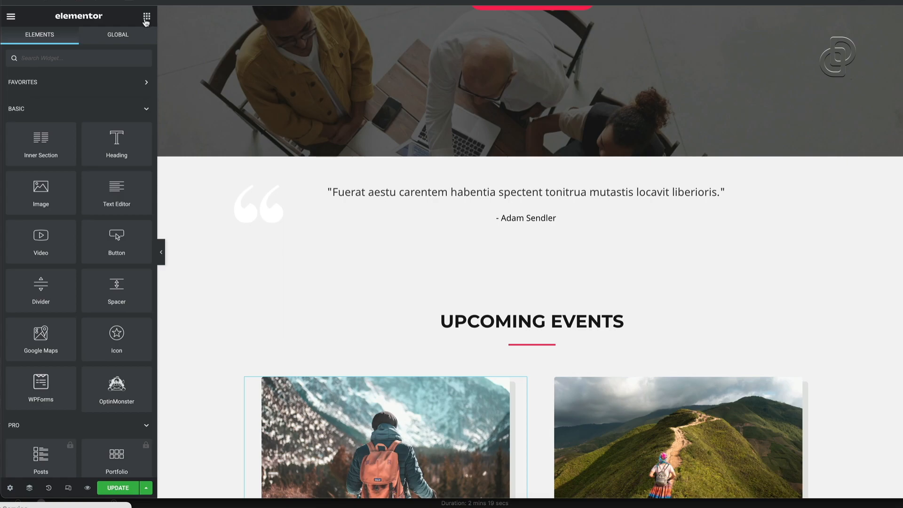
Place a Video widget under the testimonial quote, test-play it and check its YouTube link
scroll(51, 202, "down", 10)
scroll(52, 202, "up", 10)
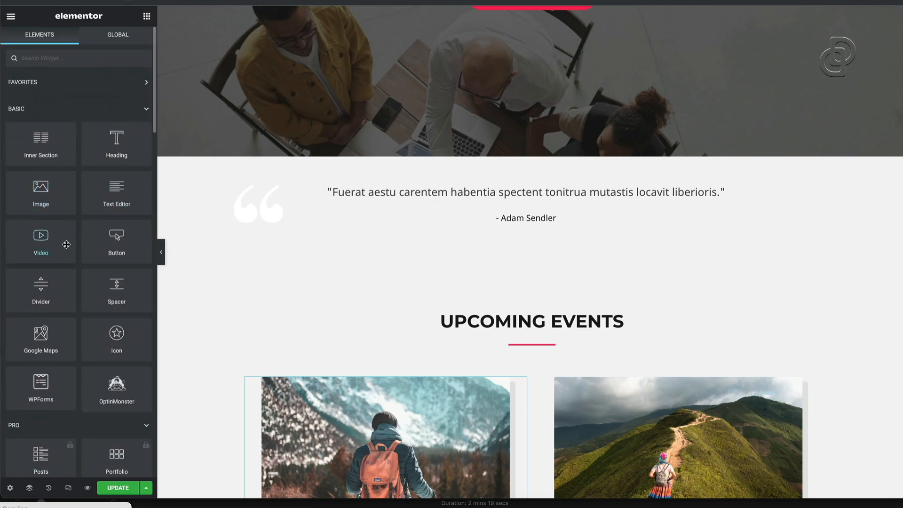
left_click_drag(33, 249, 546, 220)
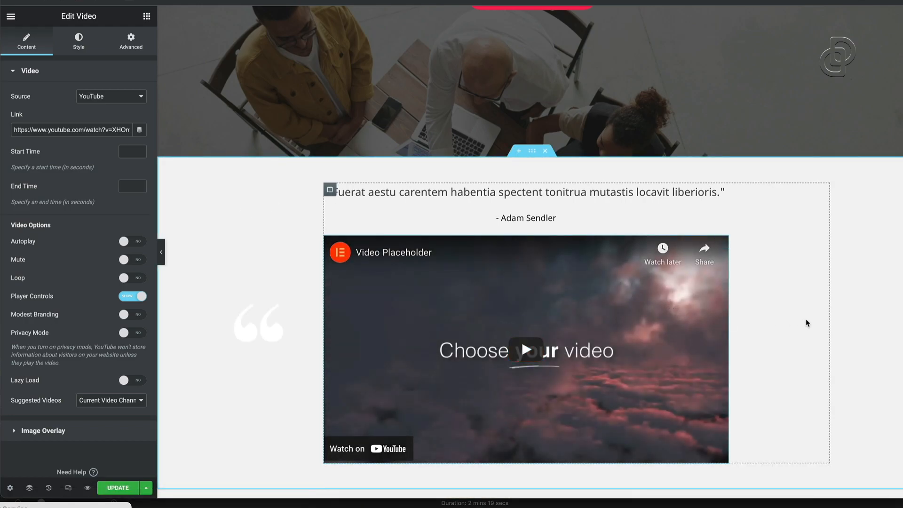
left_click(602, 288)
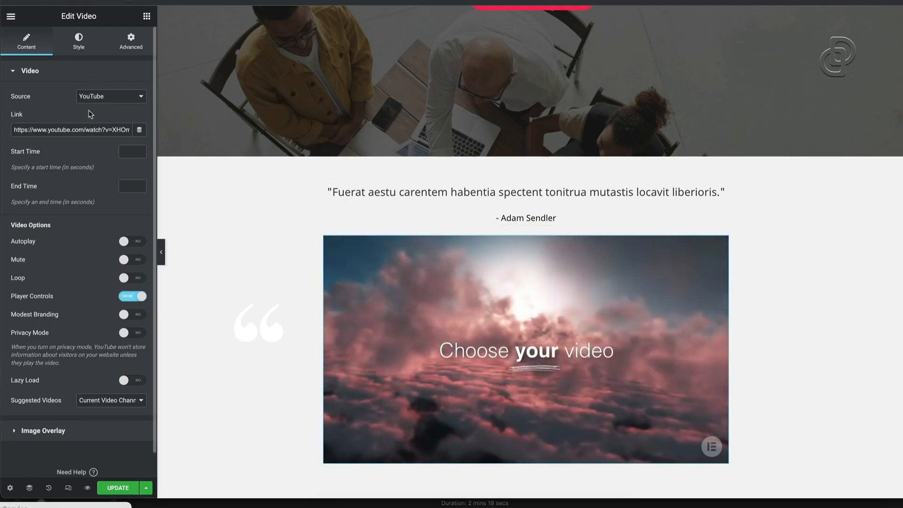
left_click_drag(19, 129, 147, 136)
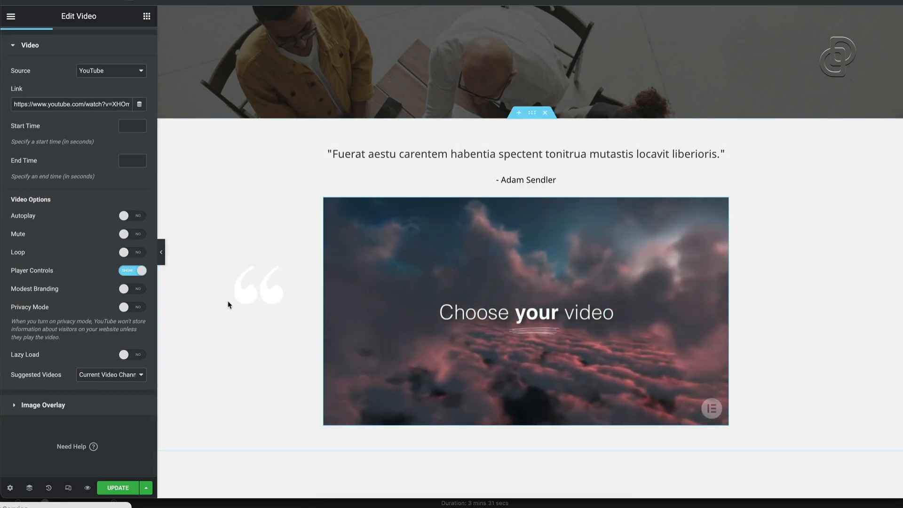
scroll(591, 298, "down", 8)
scroll(591, 299, "down", 15)
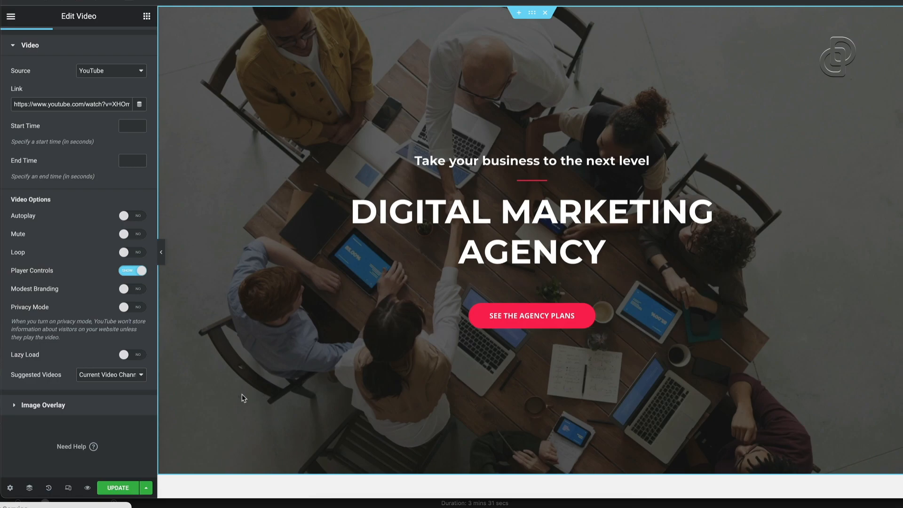
Save the home page with its new YouTube video and view it live from Elementor's menu
left_click(121, 490)
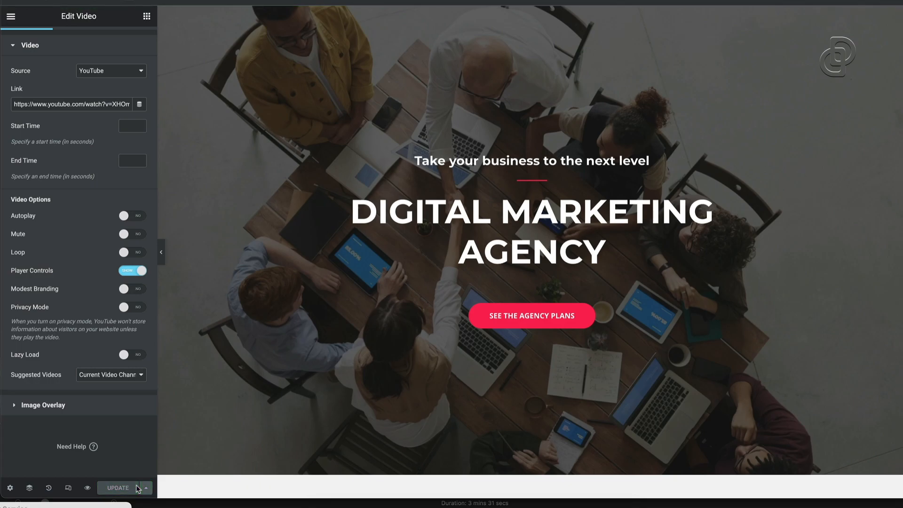
left_click(12, 18)
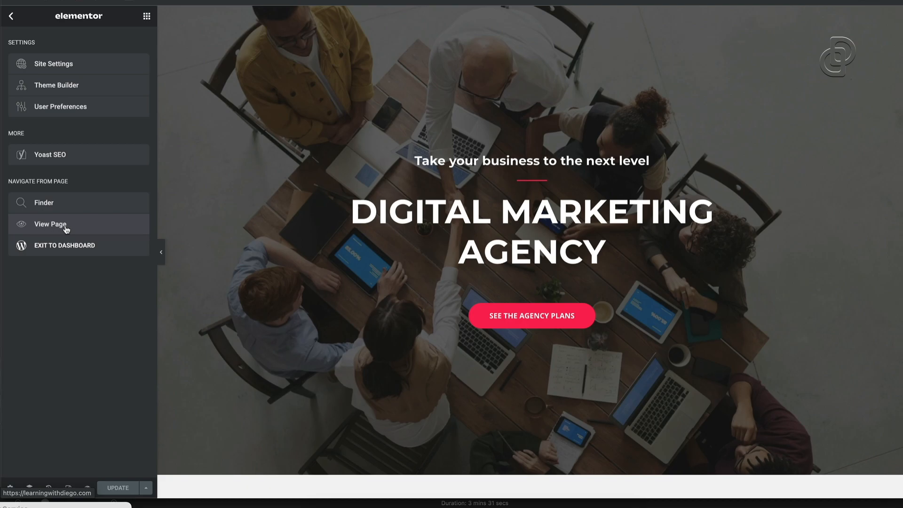
left_click(113, 224)
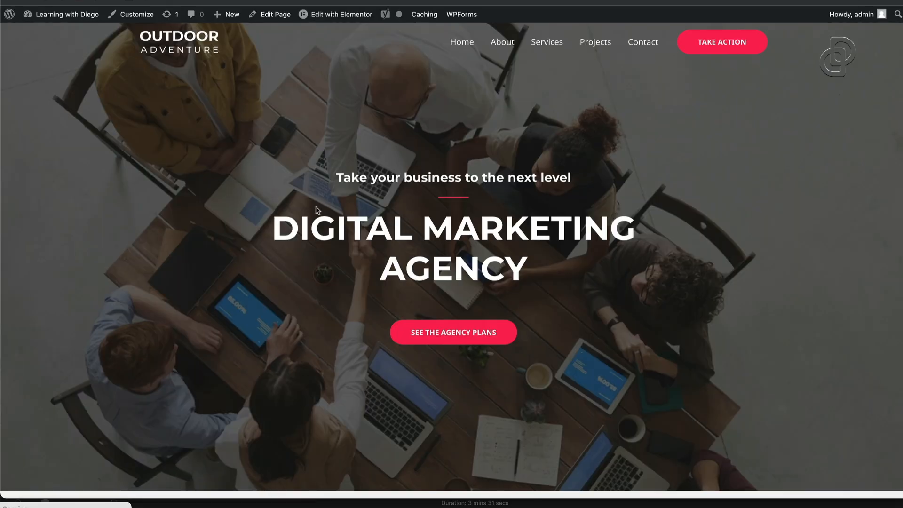
scroll(523, 253, "down", 5)
scroll(525, 255, "up", 5)
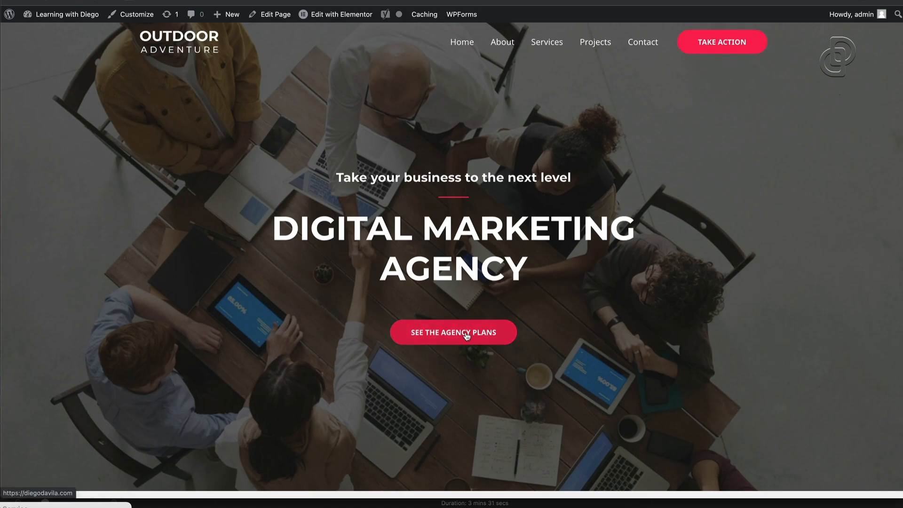
scroll(466, 335, "down", 9)
scroll(448, 277, "down", 15)
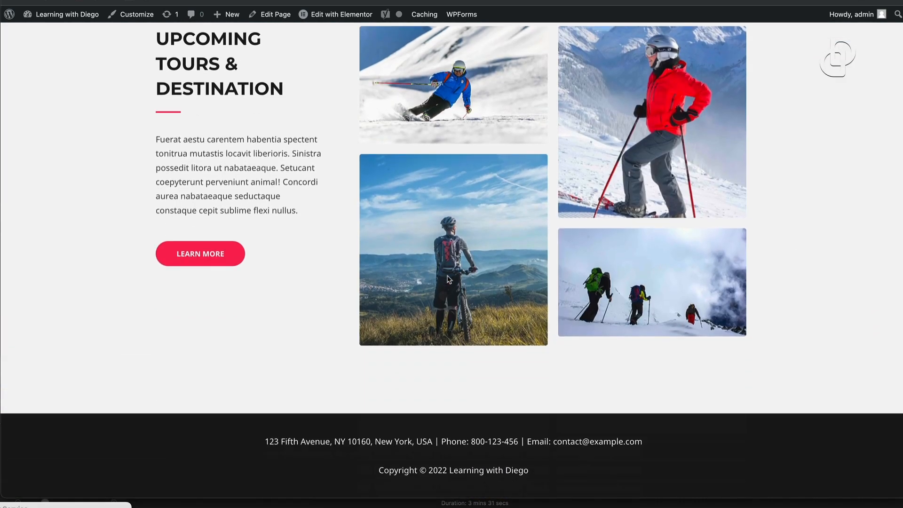
scroll(447, 279, "up", 20)
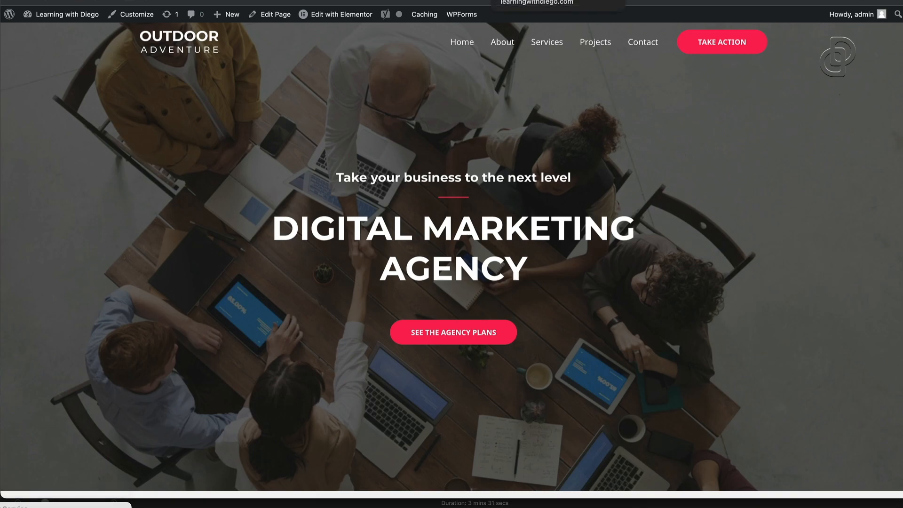
Open the Customizer at Astra's Transparent Header logo setting, which still shows the Outdoor Adventure image
left_click(132, 18)
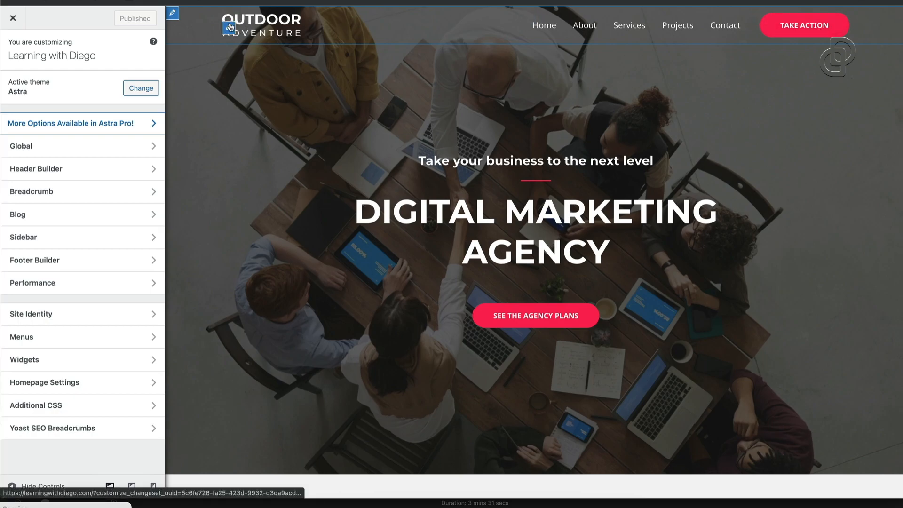
left_click(229, 30)
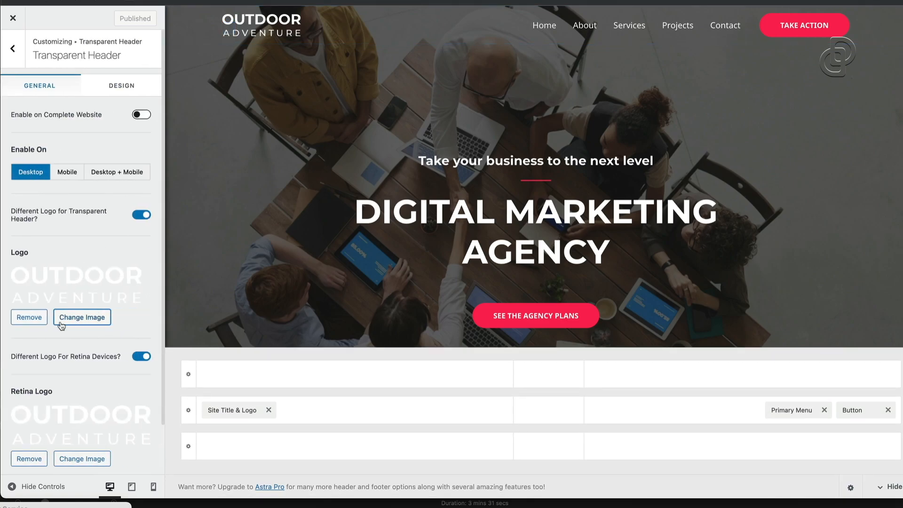
left_click(30, 318)
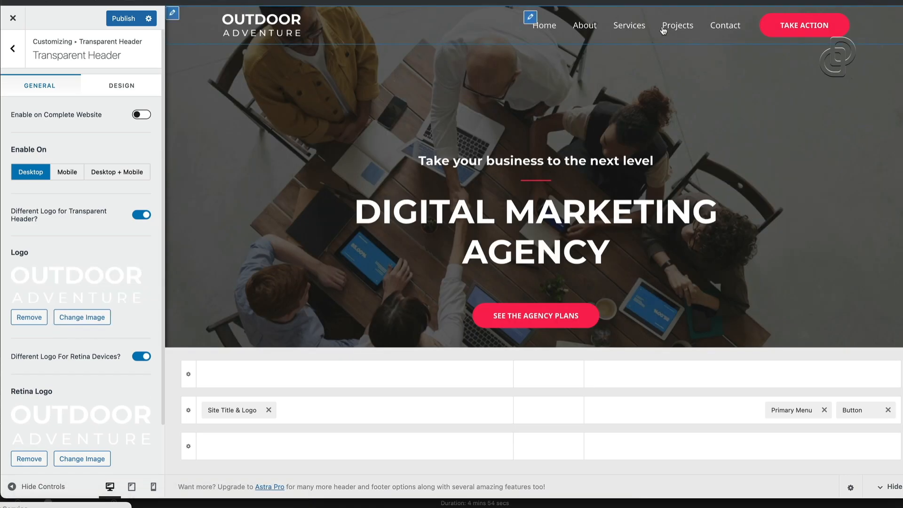
Inspect the primary menu's items, expanding and collapsing About, then exit the Customizer without saving
left_click(531, 19)
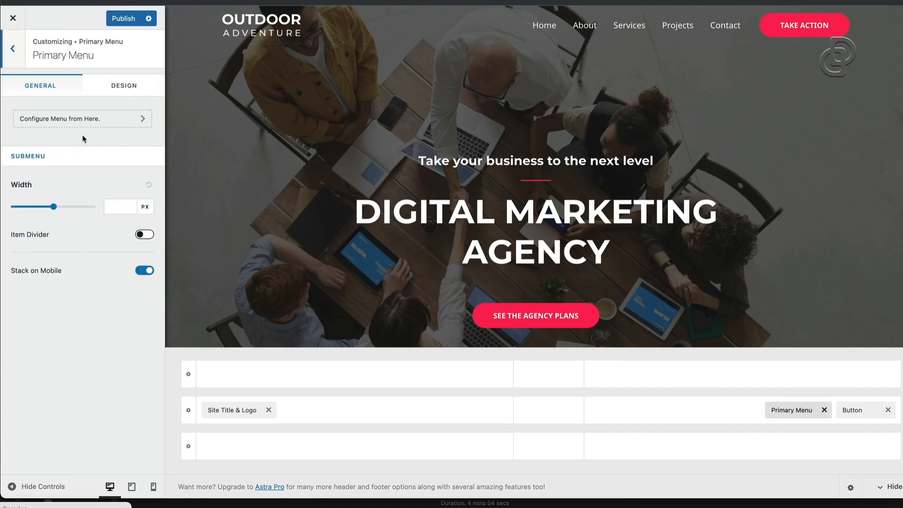
left_click(125, 121)
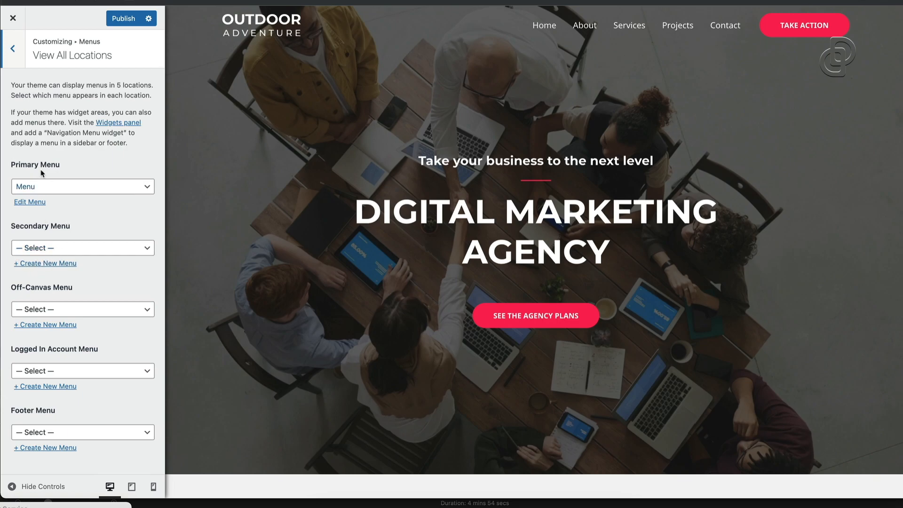
left_click(37, 206)
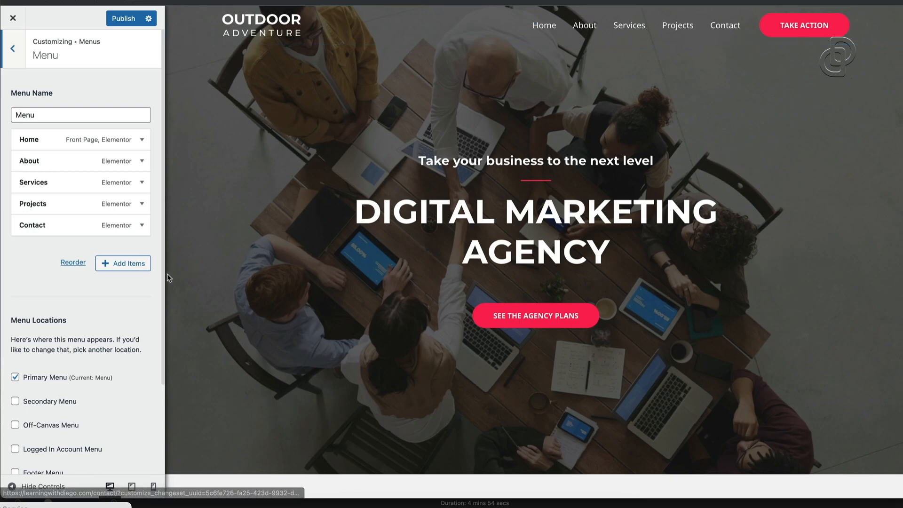
scroll(83, 270, "down", 3)
scroll(83, 270, "up", 3)
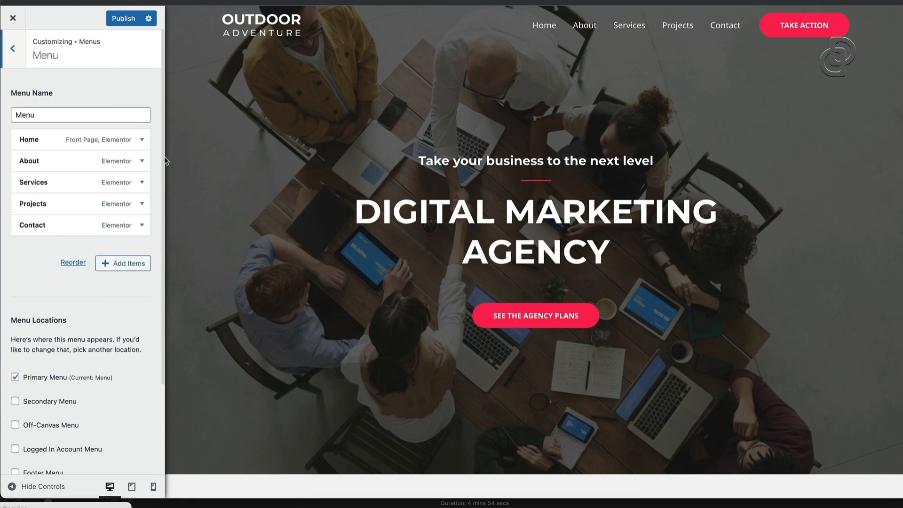
left_click(141, 160)
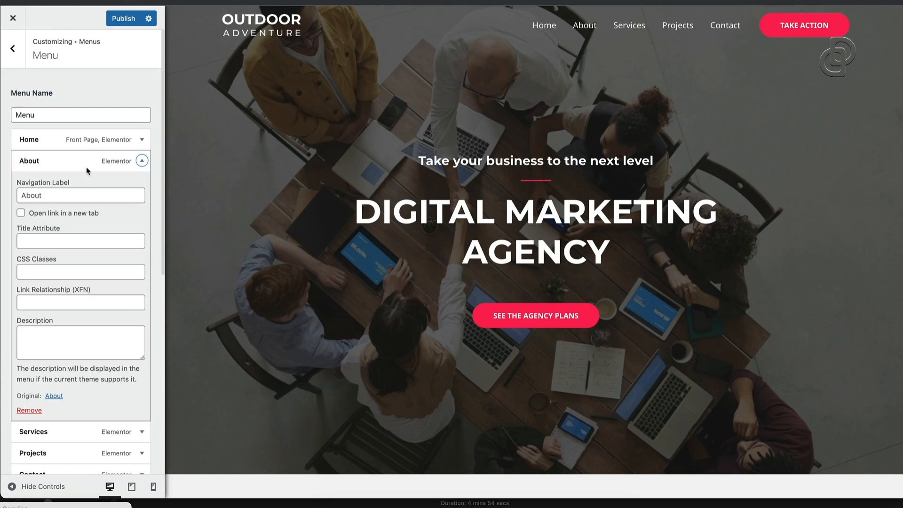
left_click(142, 160)
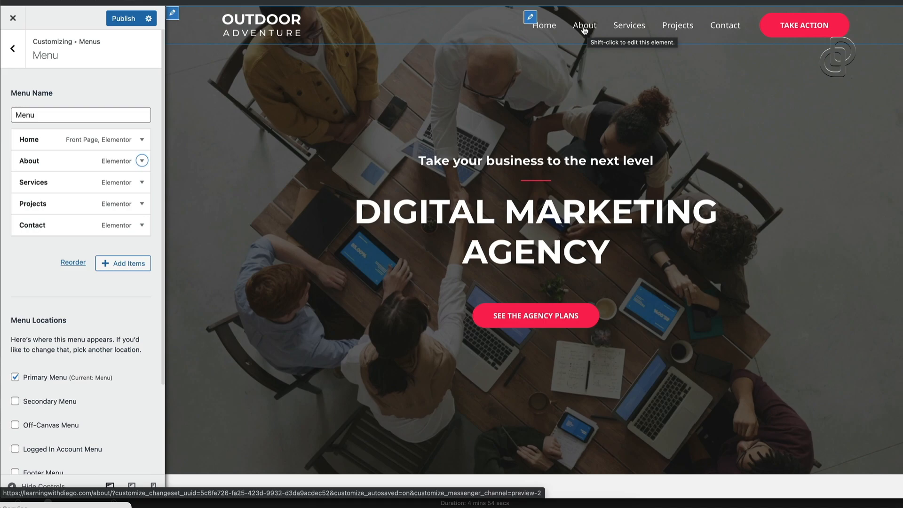
left_click(13, 19)
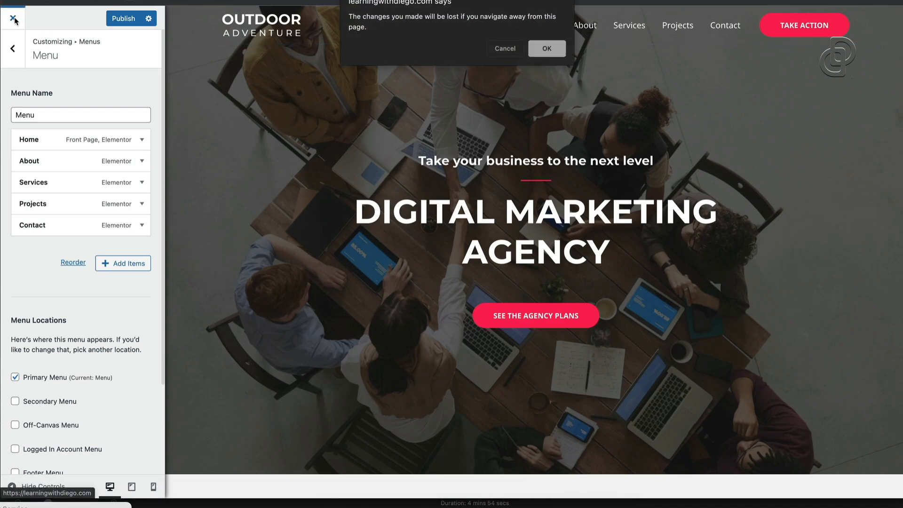
left_click(544, 48)
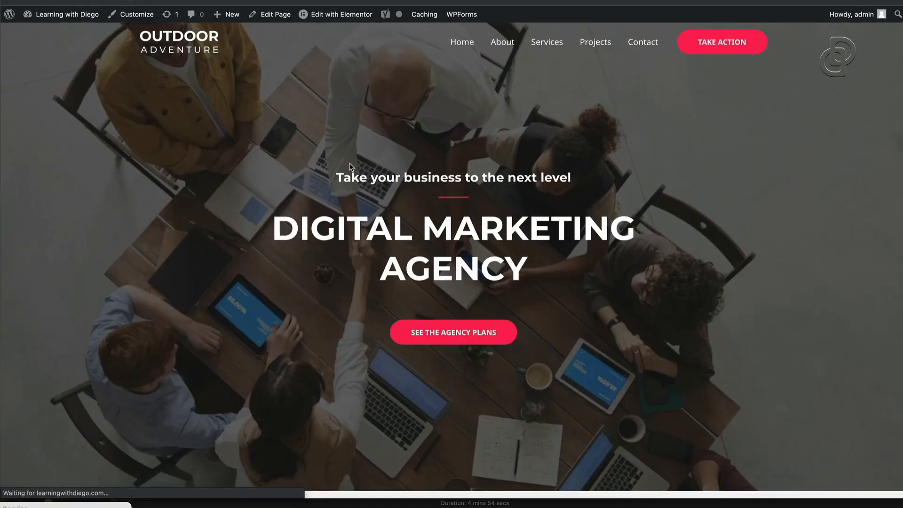
Go to the admin Dashboard and open the Pages list showing the site's seven pages
mouse_move(52, 15)
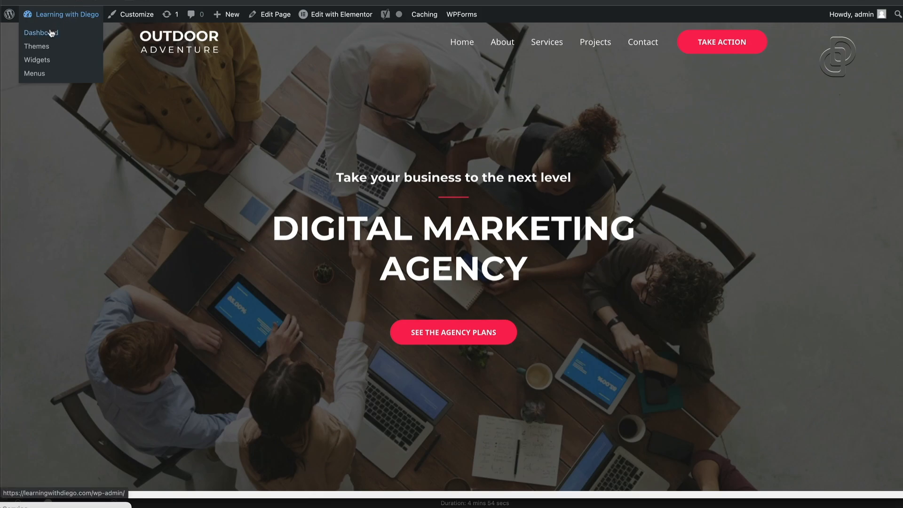
left_click(51, 33)
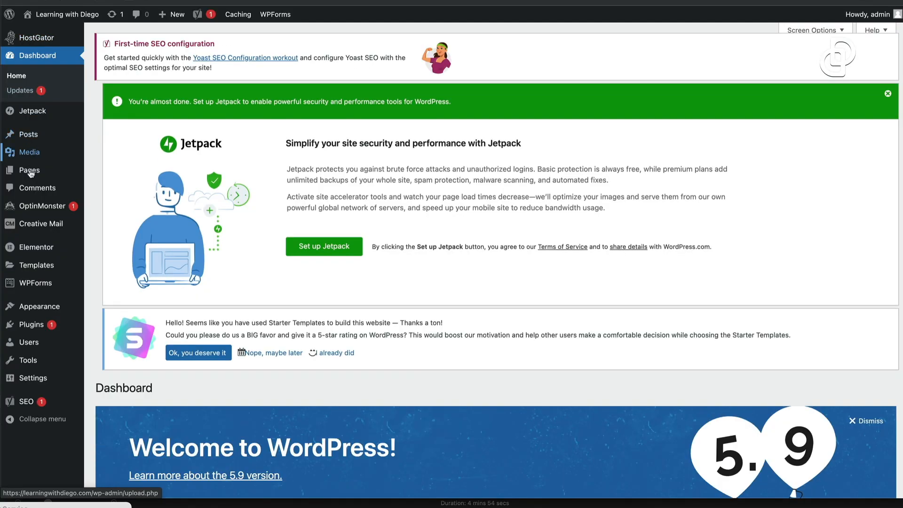
mouse_move(30, 173)
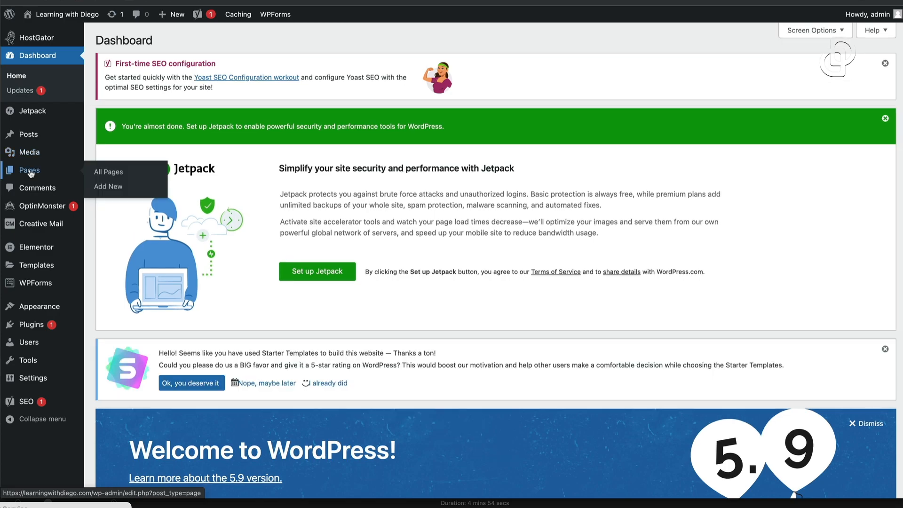
left_click(29, 172)
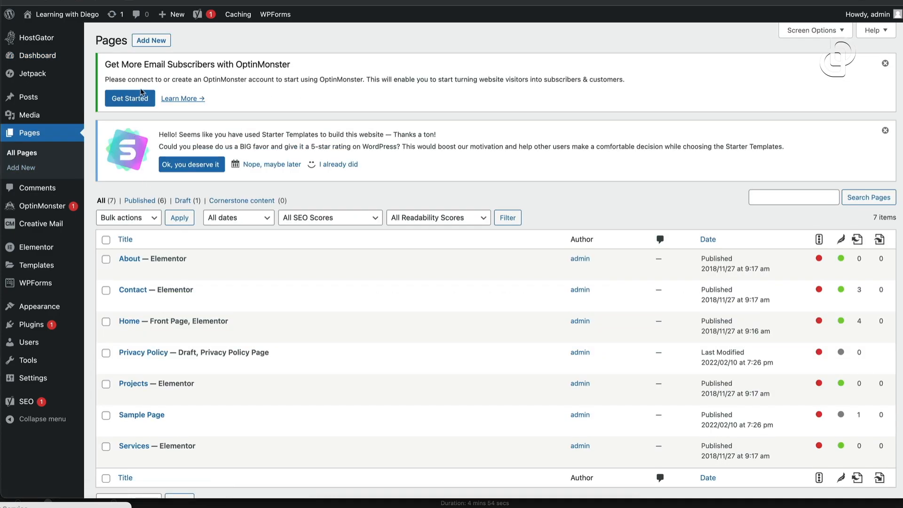
left_click(155, 41)
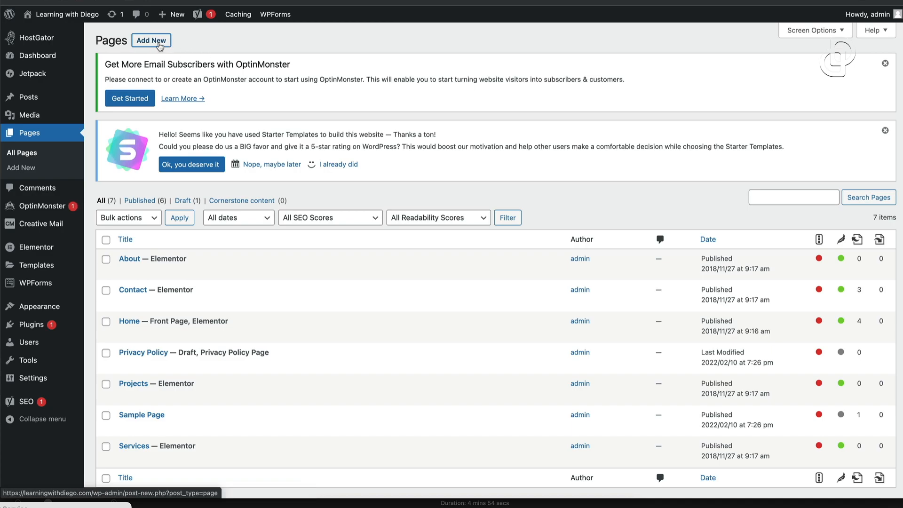
Add a new page titled PRODUCTS and switch it to editing with Elementor
left_click(159, 43)
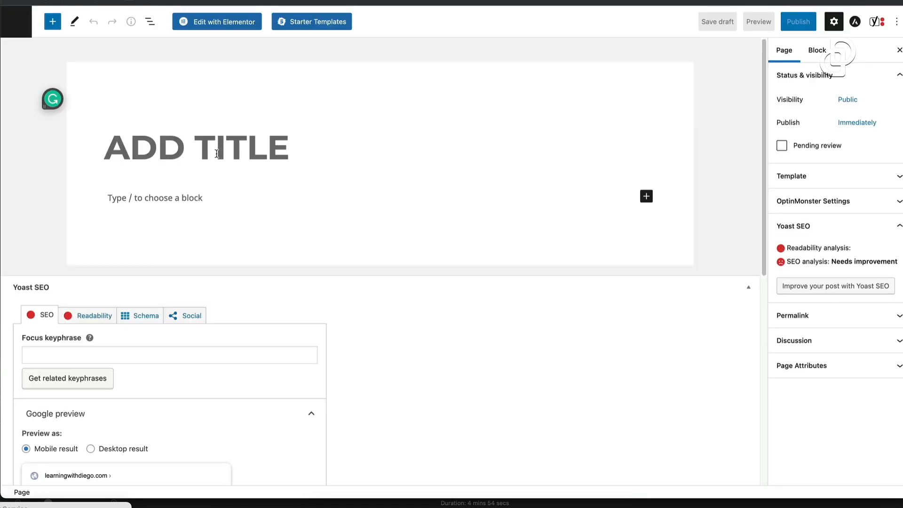
type("A")
key("BackSpace")
type("PROE")
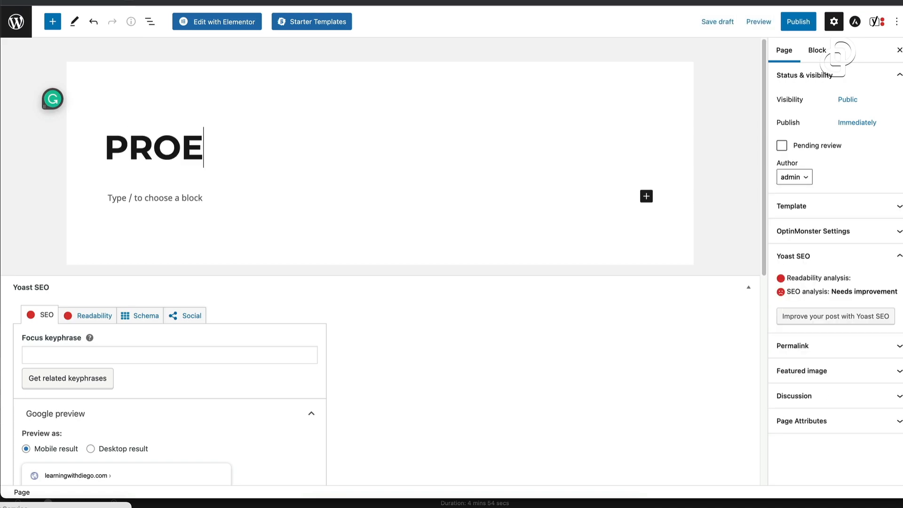
key("BackSpace")
type("C")
key("BackSpace")
type("DUCTS")
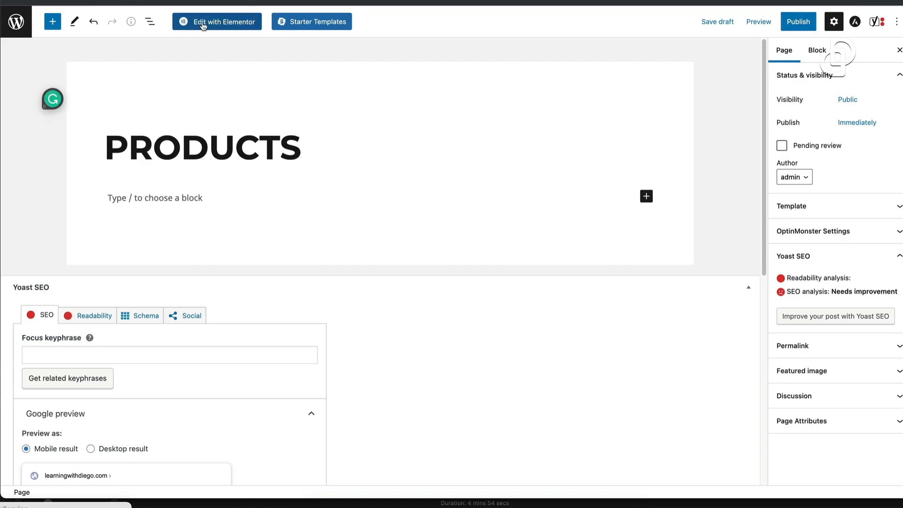
left_click(225, 23)
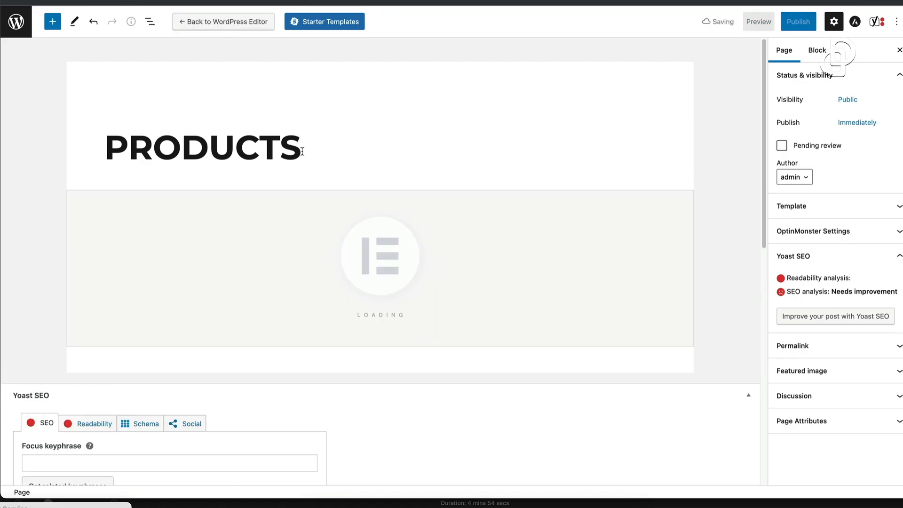
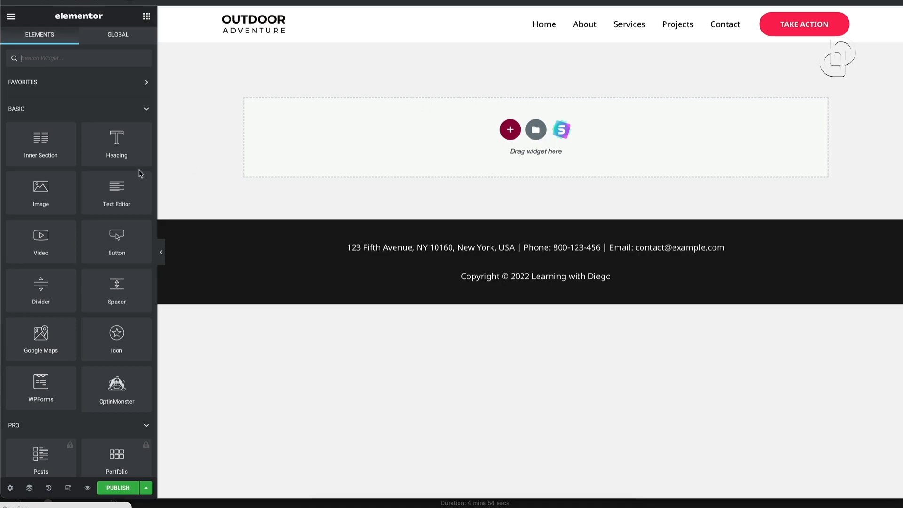
Drop an Image widget into the empty section and set its size to Medium - 300 x 300
scroll(63, 248, "down", 7)
scroll(70, 216, "up", 7)
left_click_drag(52, 196, 513, 129)
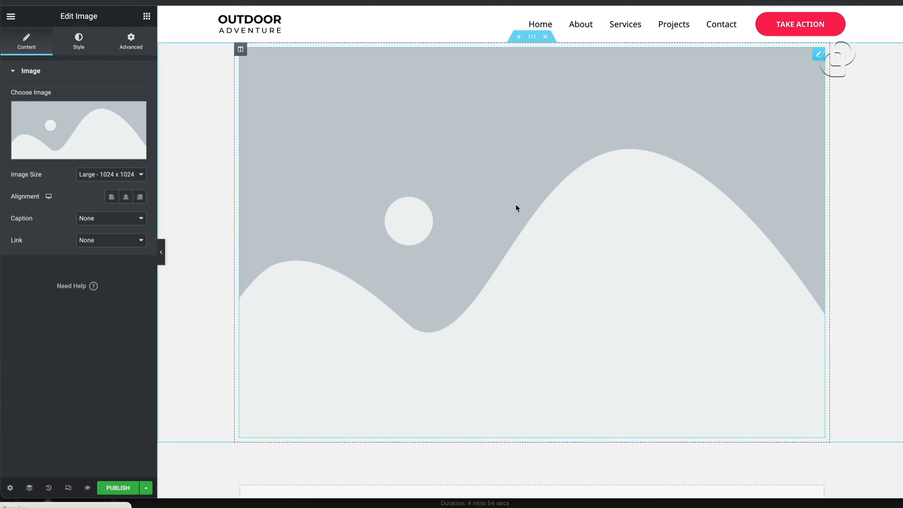
left_click(131, 174)
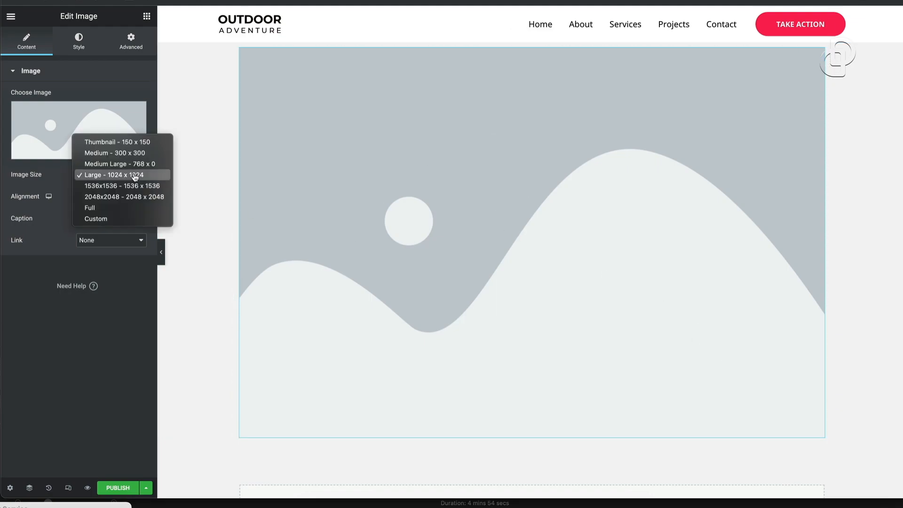
left_click(115, 152)
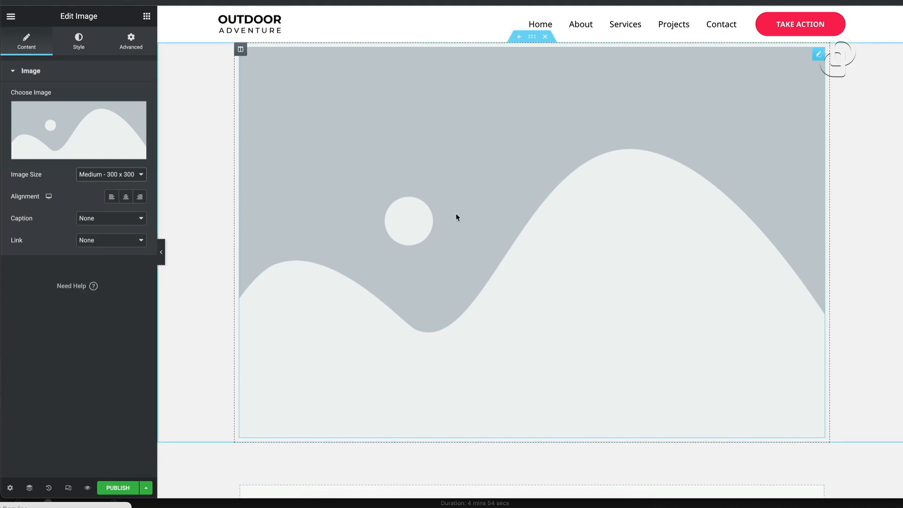
left_click(139, 176)
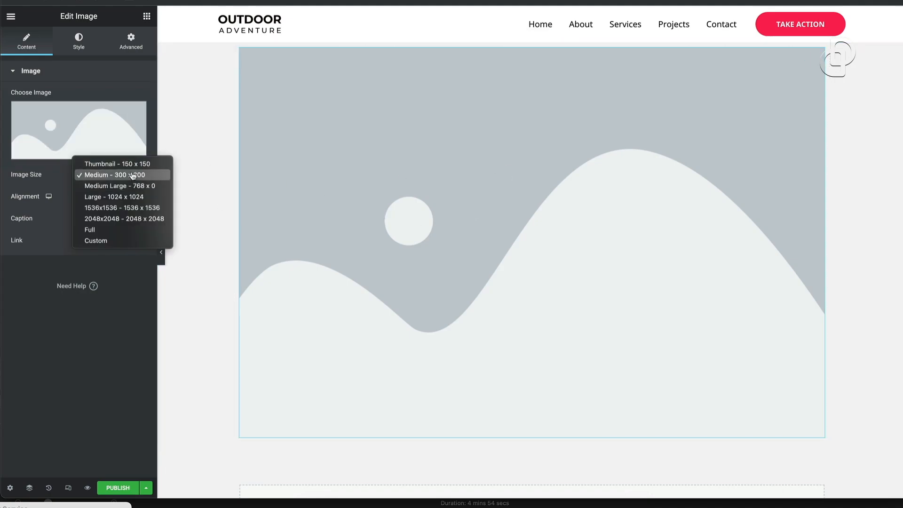
left_click(126, 178)
left_click(126, 177)
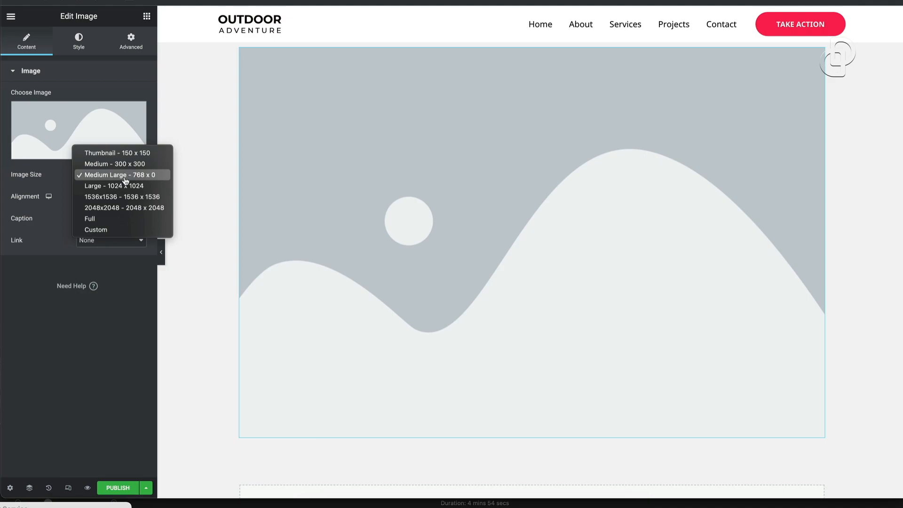
left_click(118, 164)
scroll(572, 222, "down", 3)
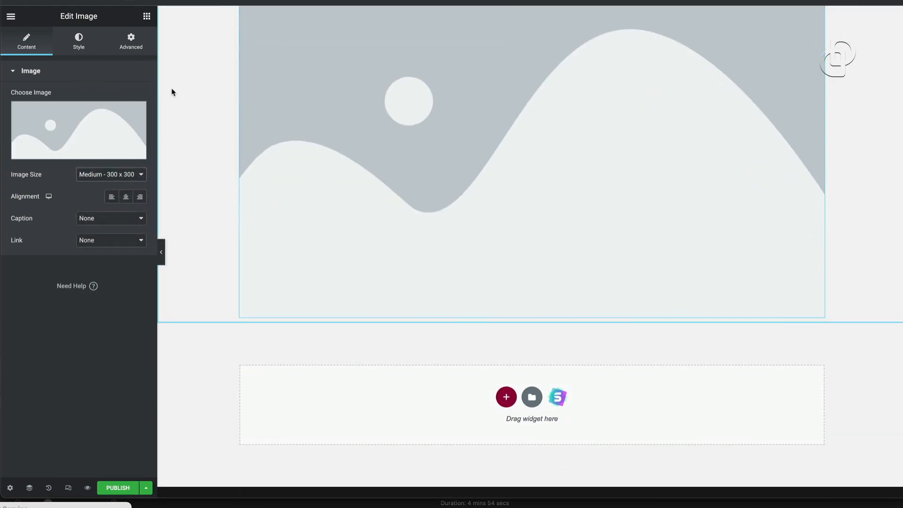
left_click(146, 16)
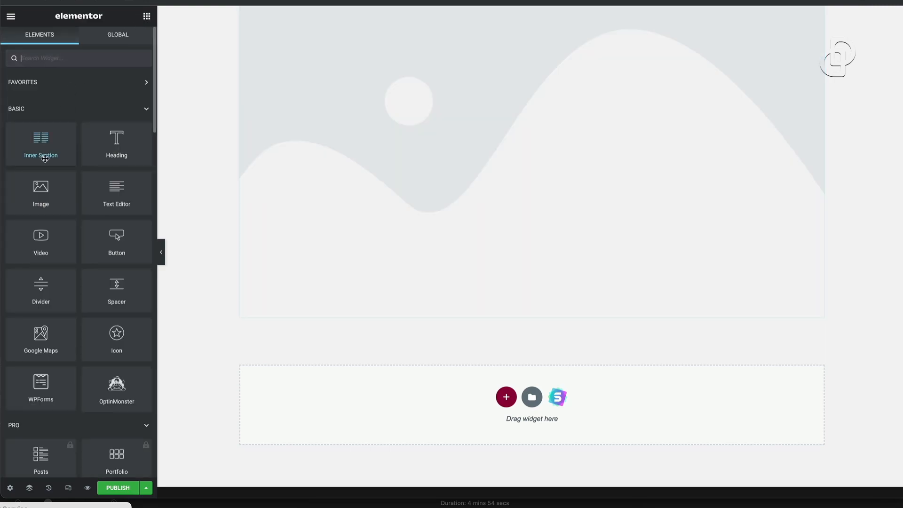
Add a heading below the image reading 'This is a list of the best selling PRODUCTS'
left_click_drag(117, 140, 453, 378)
triple_click(467, 340)
type("This is ")
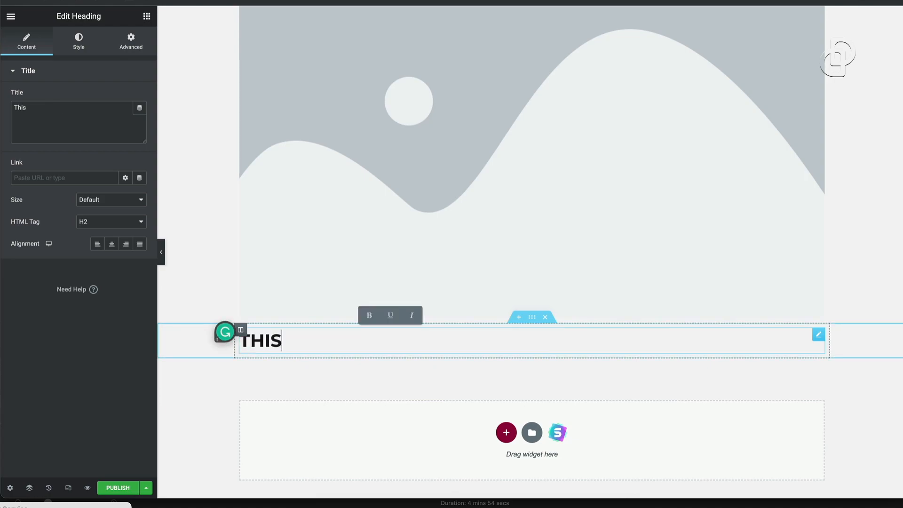
type("a list of the bes")
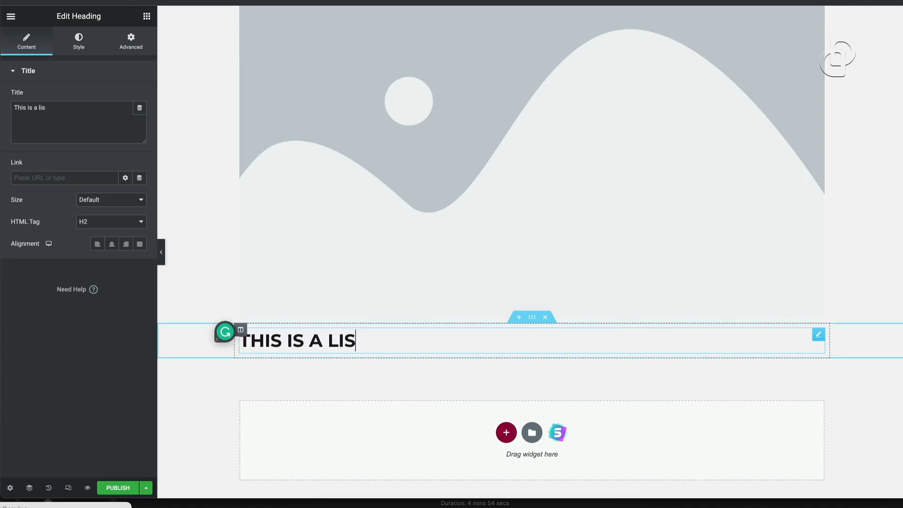
type("t selling ")
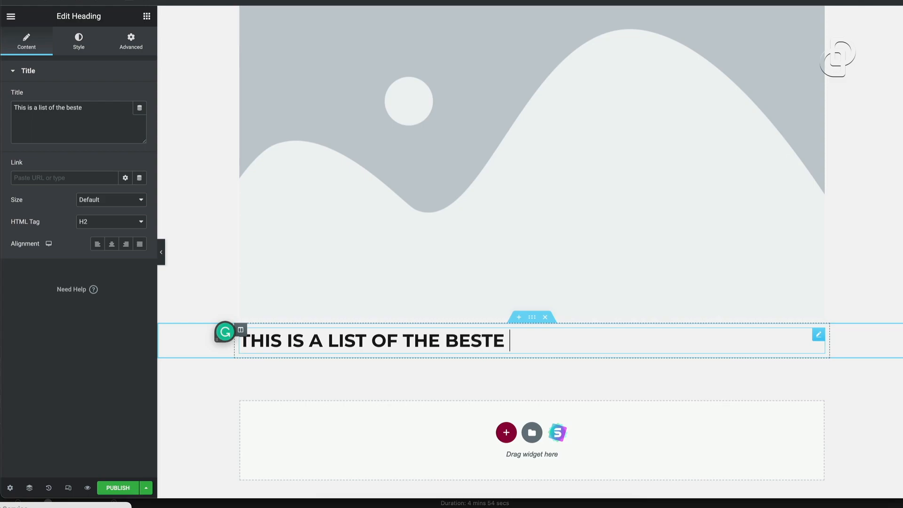
type("PROCJTS")
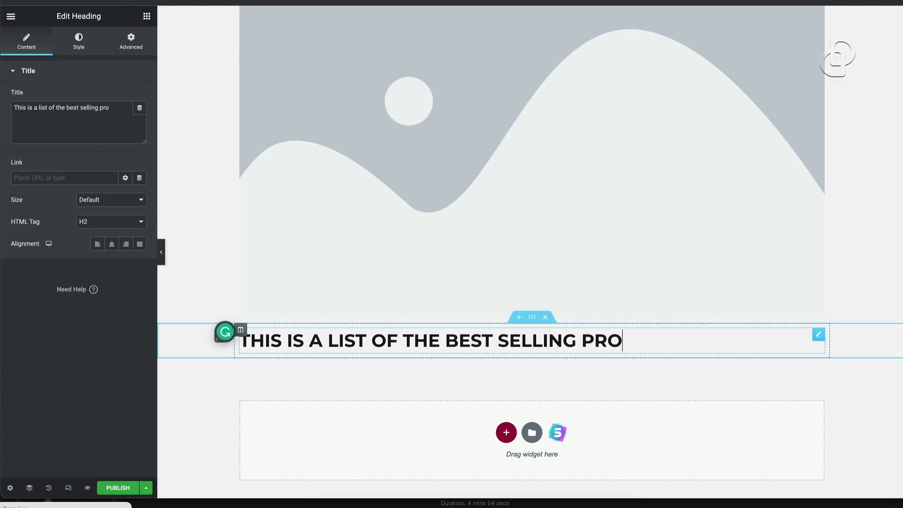
key("BackSpace")
key("BackSpace")
key("BackSpace")
key("BackSpace")
type("DUCTS")
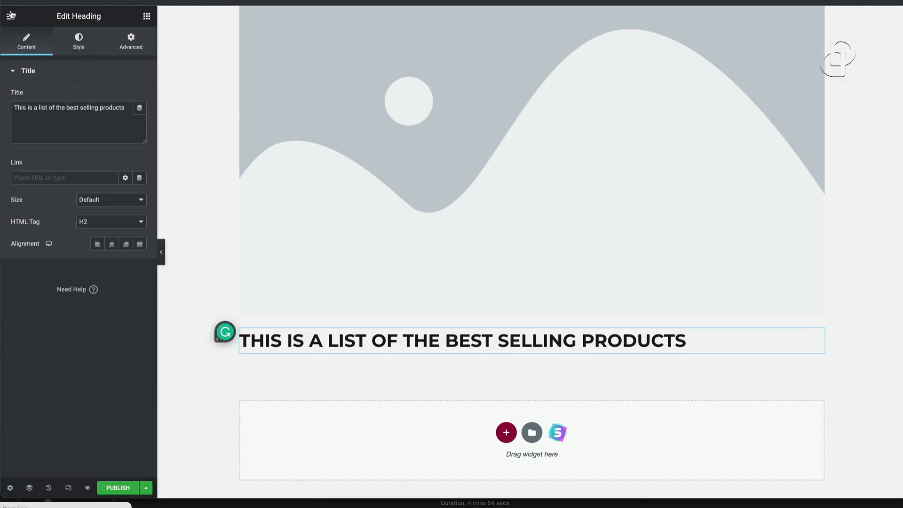
left_click(146, 16)
Add a text block under the heading and another image placeholder below it
scroll(43, 250, "down", 1)
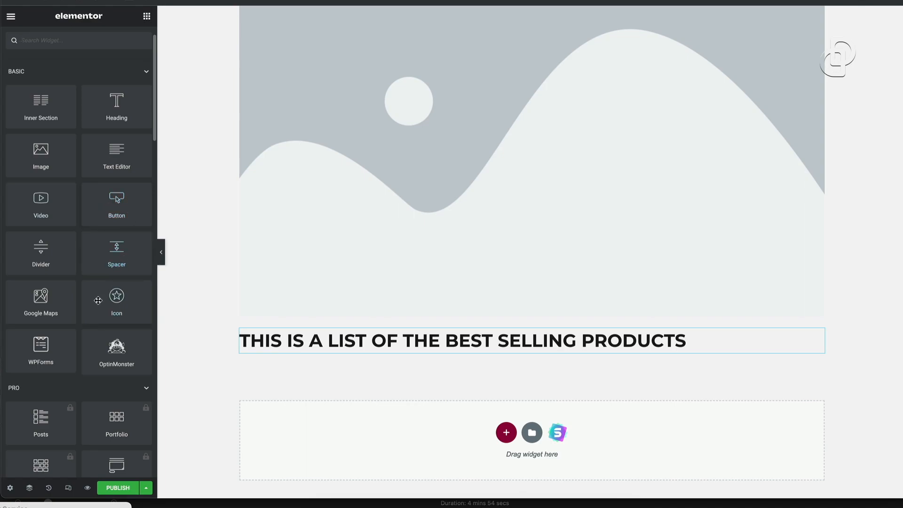
left_click_drag(125, 167, 424, 421)
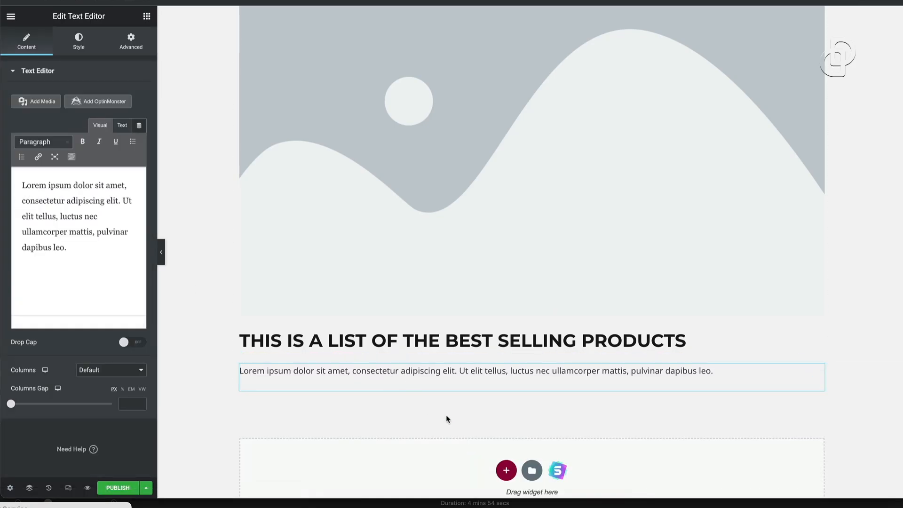
left_click(147, 16)
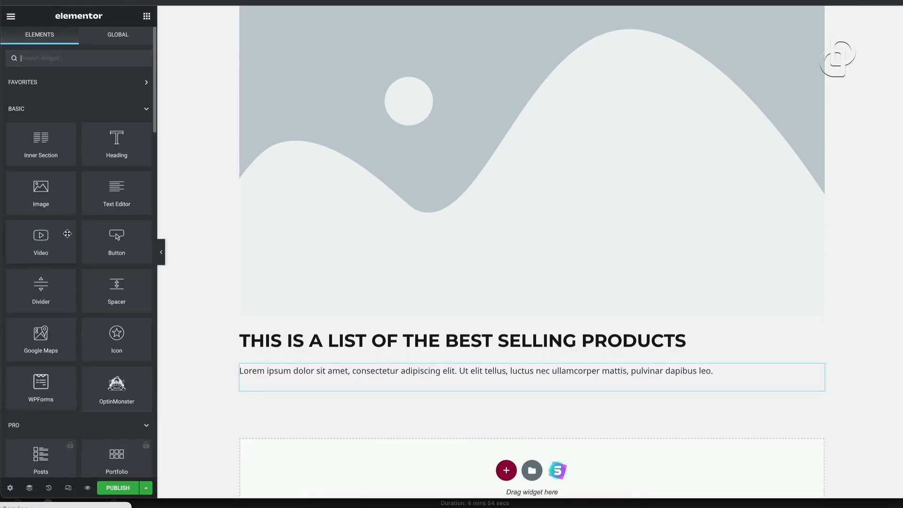
left_click_drag(41, 190, 480, 428)
scroll(412, 465, "down", 5)
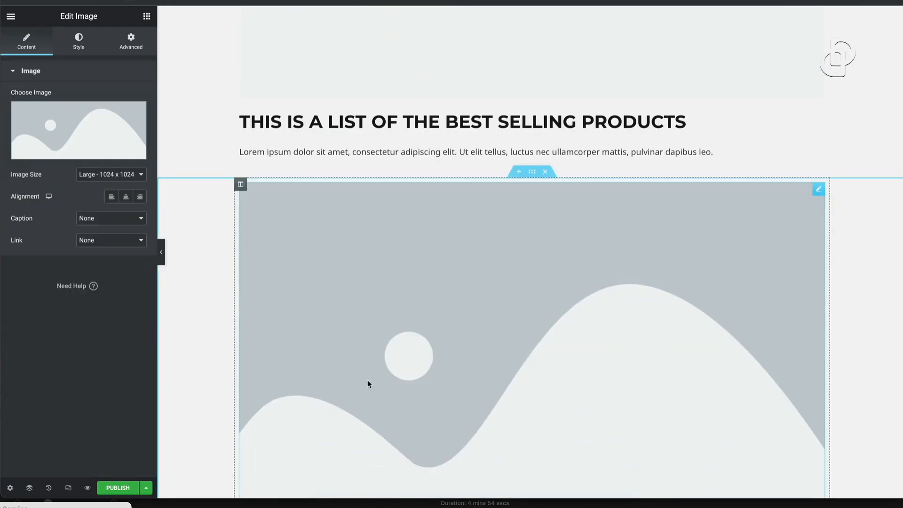
scroll(300, 309, "up", 8)
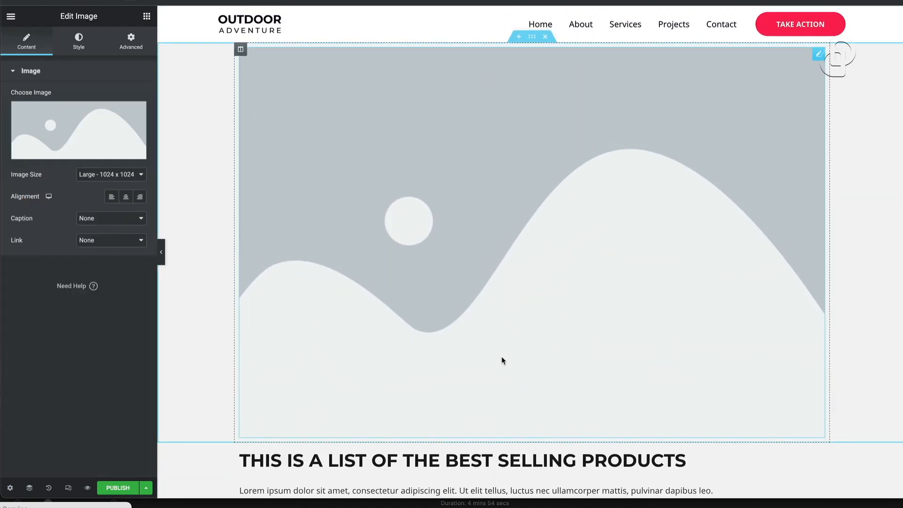
scroll(459, 248, "down", 3)
Publish the Products page and exit Elementor to the WordPress dashboard
left_click(124, 489)
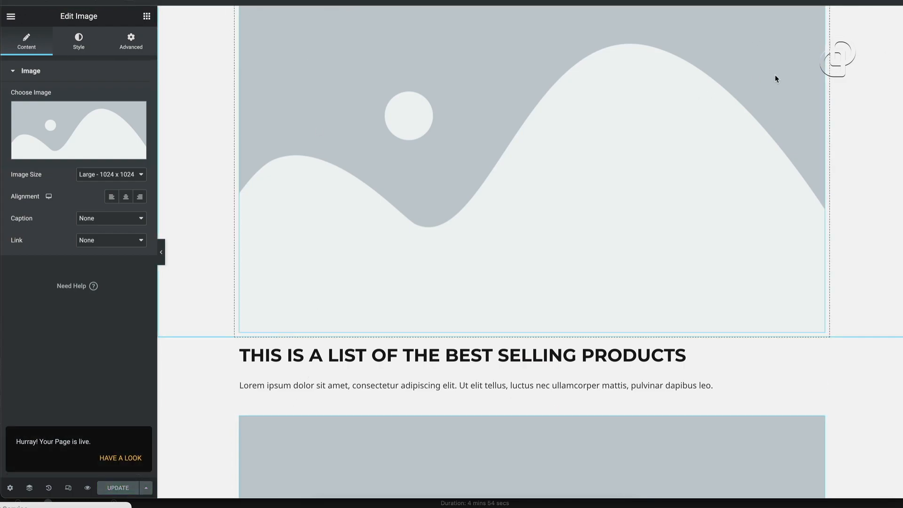
scroll(557, 134, "up", 3)
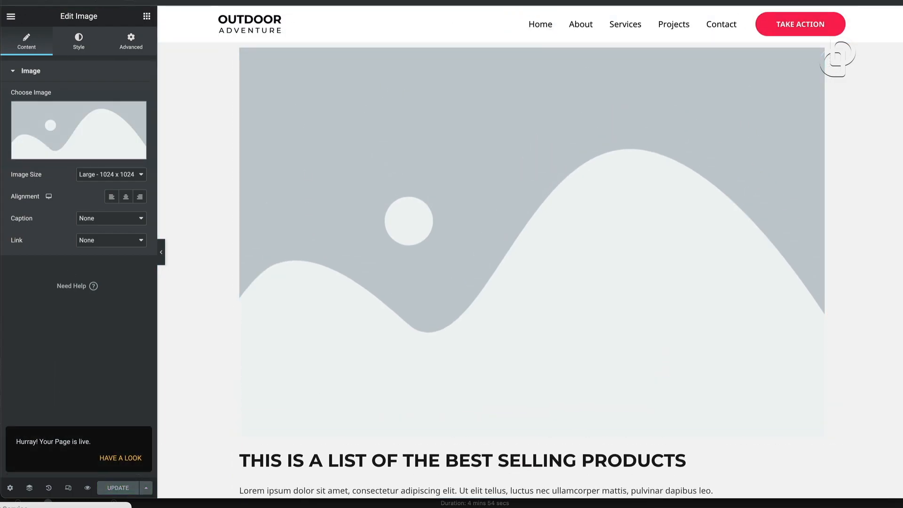
left_click(10, 18)
left_click(88, 249)
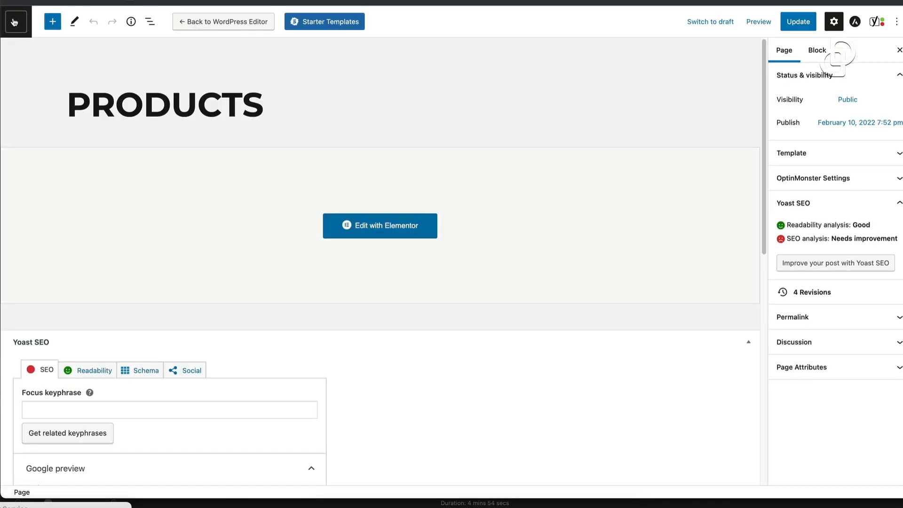
Return to the Pages list, then open the live site's homepage
left_click(15, 22)
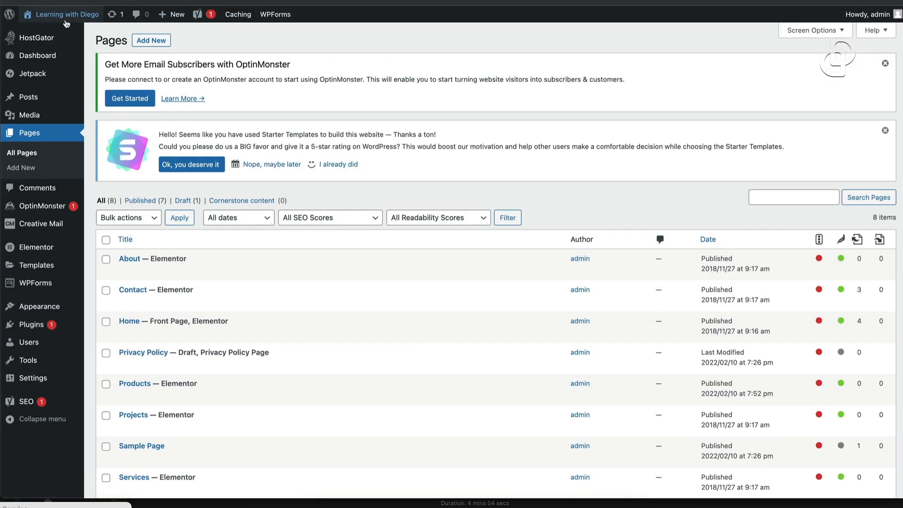
mouse_move(59, 18)
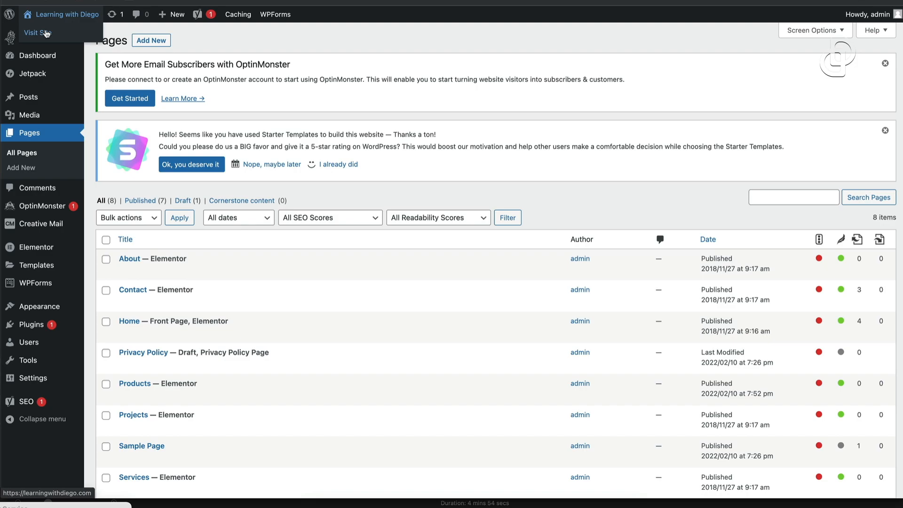
left_click(46, 33)
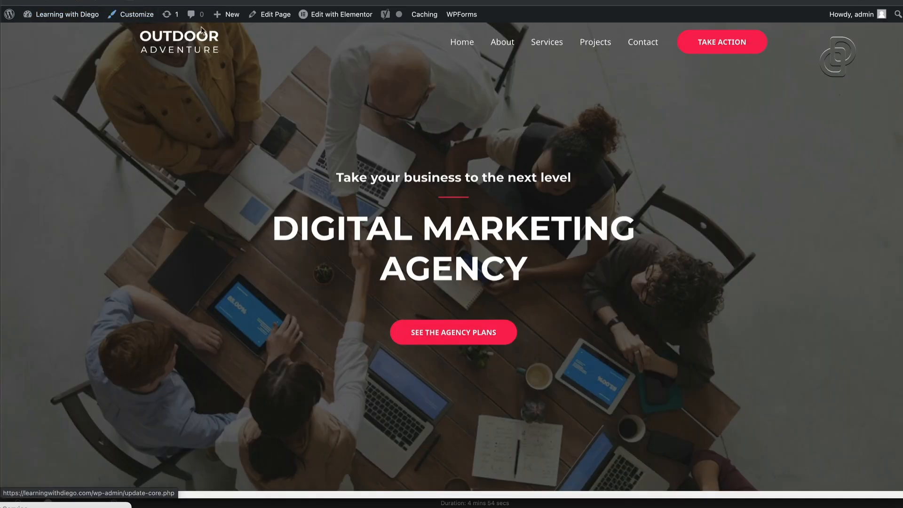
In the Customizer, add the Products page to the primary menu and move it right after Home
left_click(141, 21)
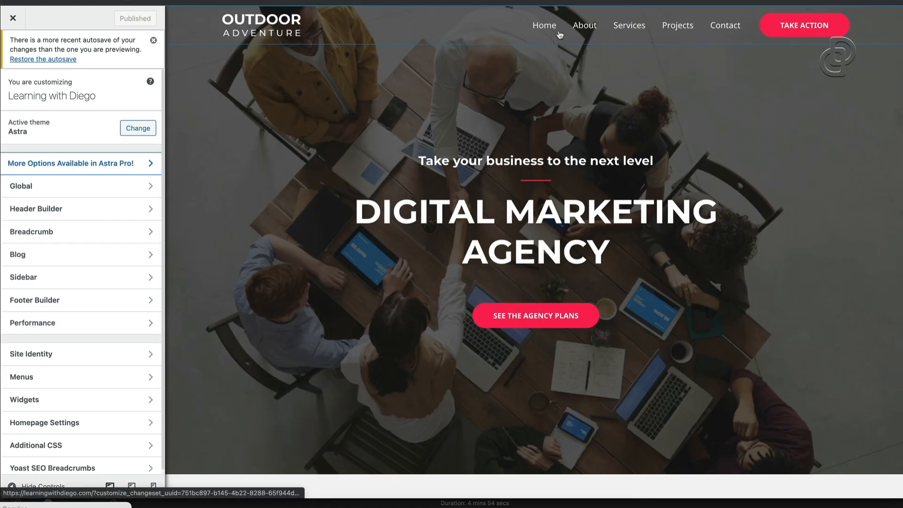
left_click(532, 18)
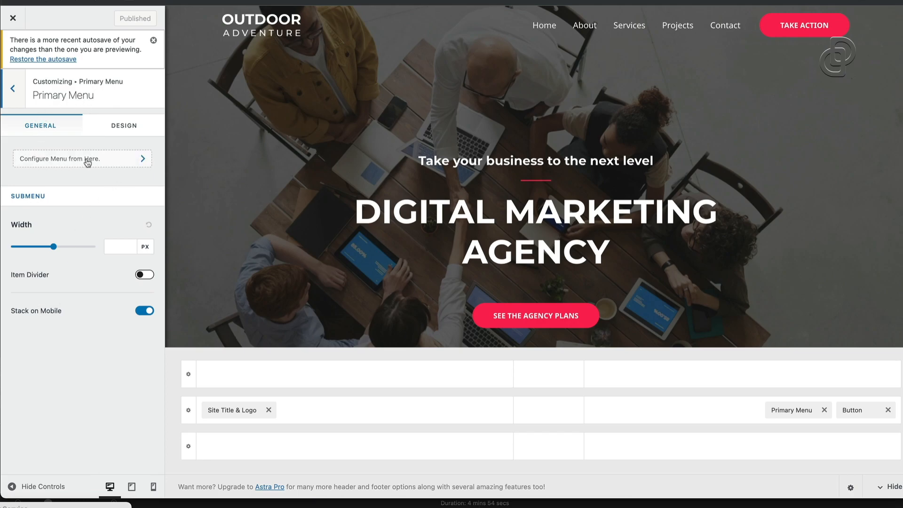
left_click(102, 162)
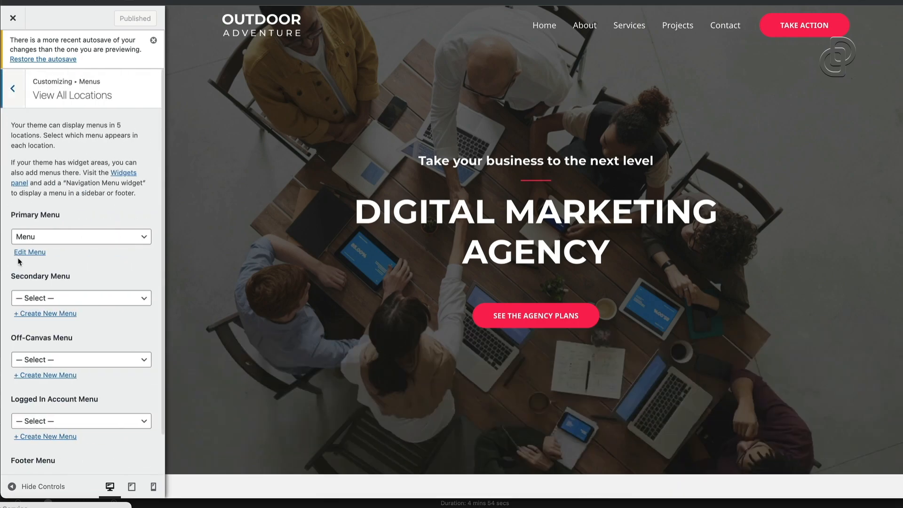
left_click(30, 252)
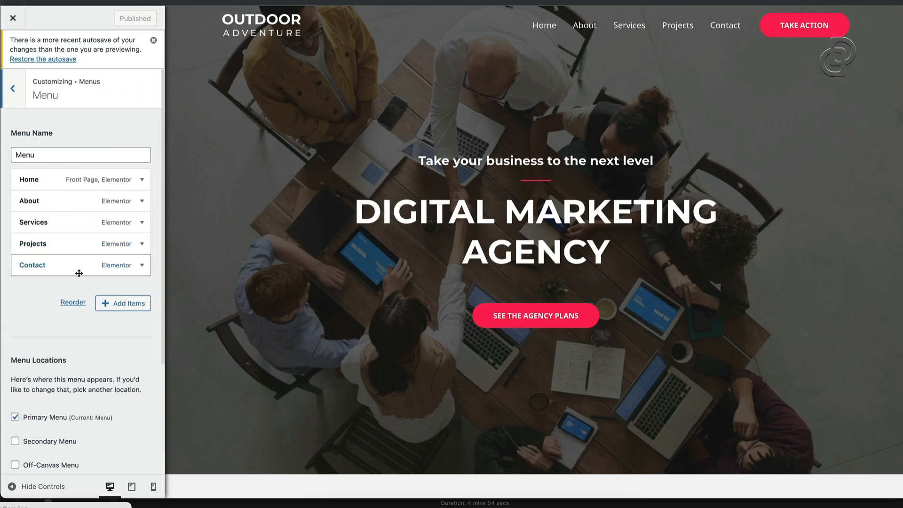
left_click(125, 306)
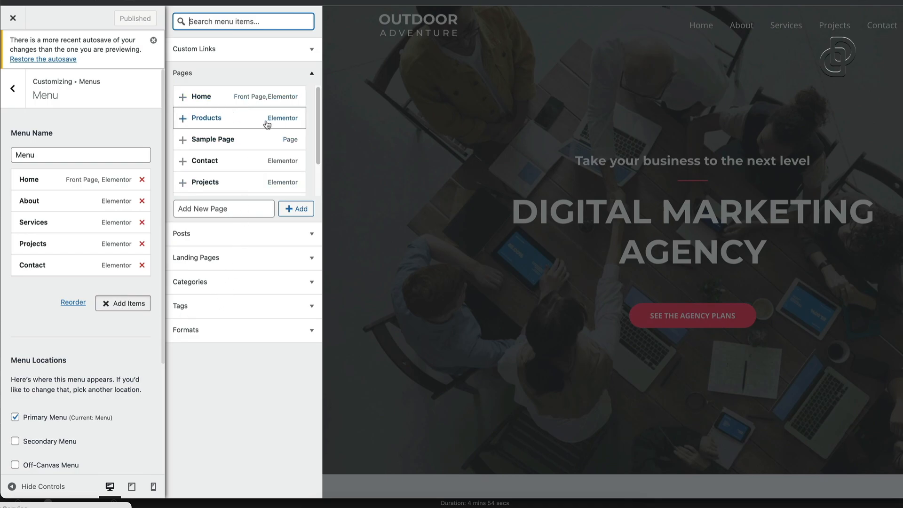
left_click(183, 120)
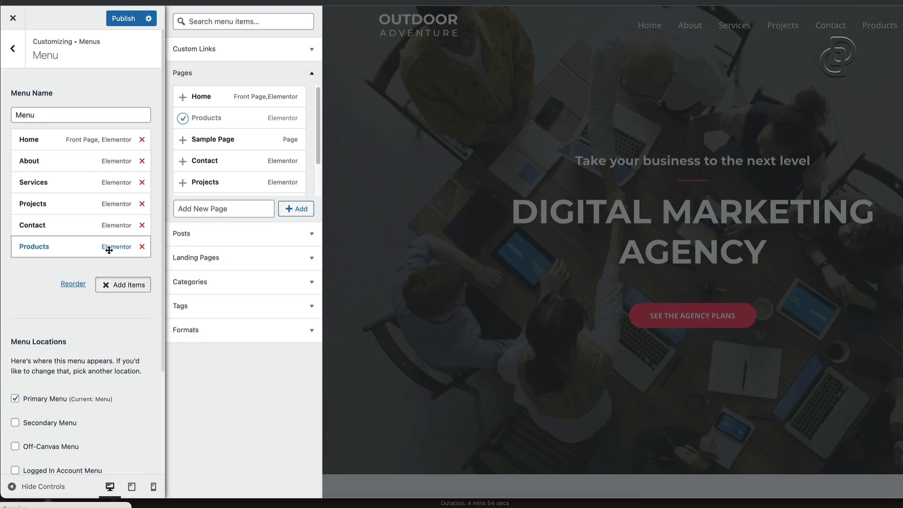
left_click_drag(109, 250, 108, 163)
Publish the menu change and scroll the live homepage showing Home, Products, About in the header
left_click(139, 20)
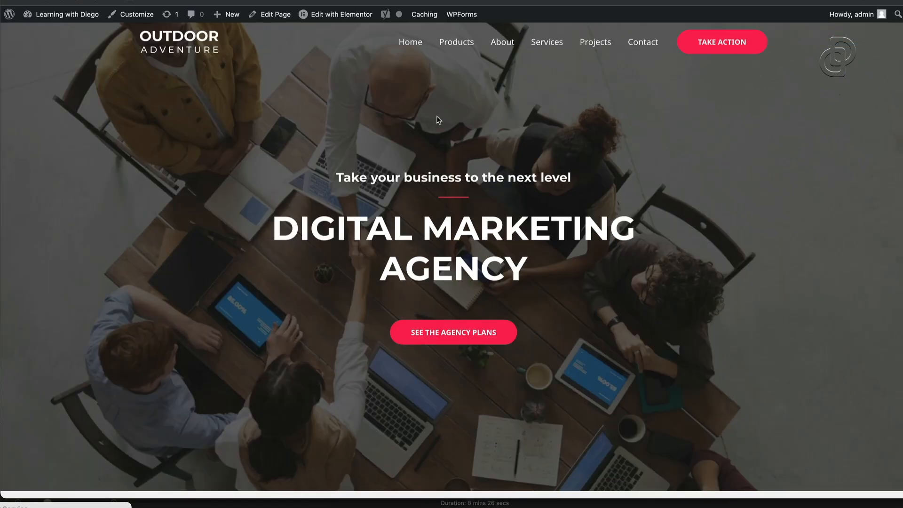
scroll(618, 179, "down", 3)
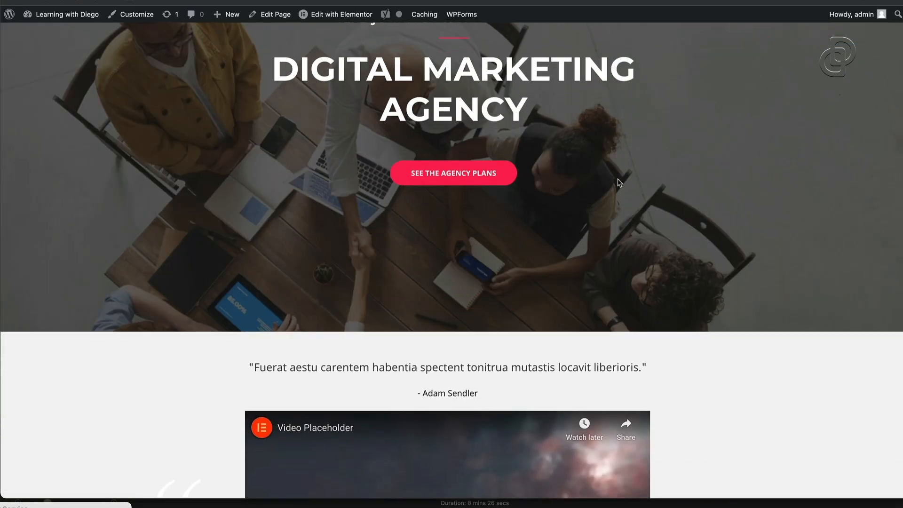
scroll(618, 179, "down", 20)
scroll(619, 183, "down", 5)
scroll(618, 182, "up", 20)
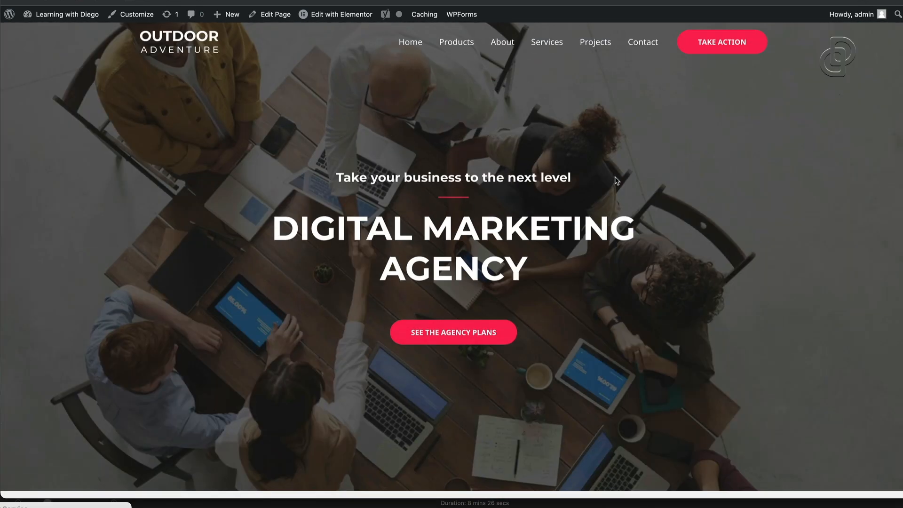